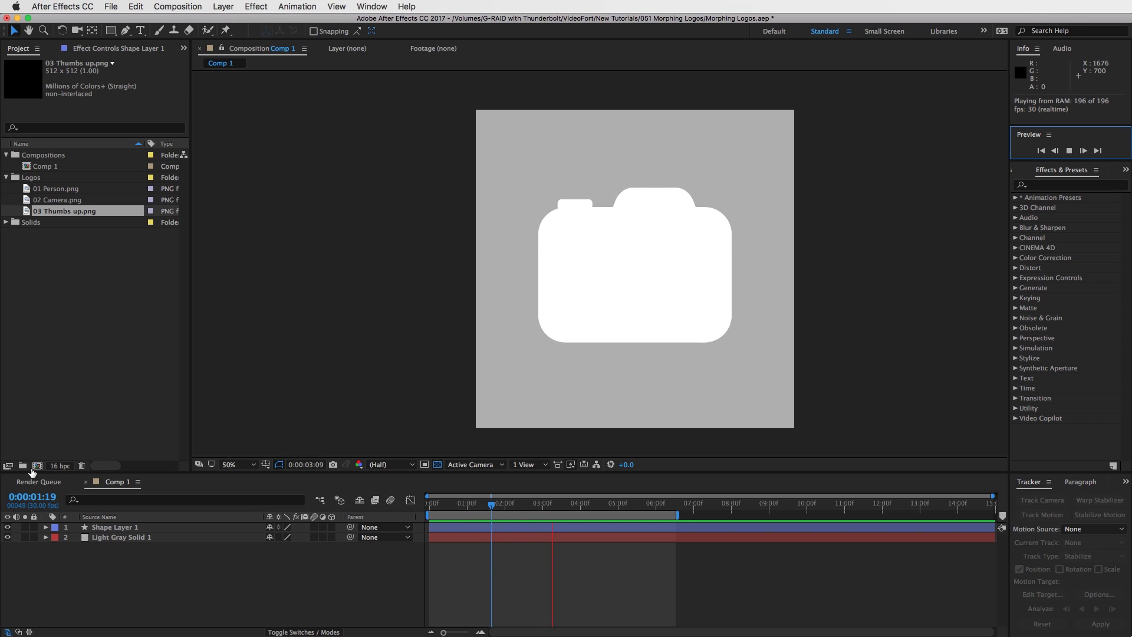
Create a new composition named "Morphin Logos" with the default settings of 1080 x 1080 px, 30 fps and 15 seconds
click(37, 466)
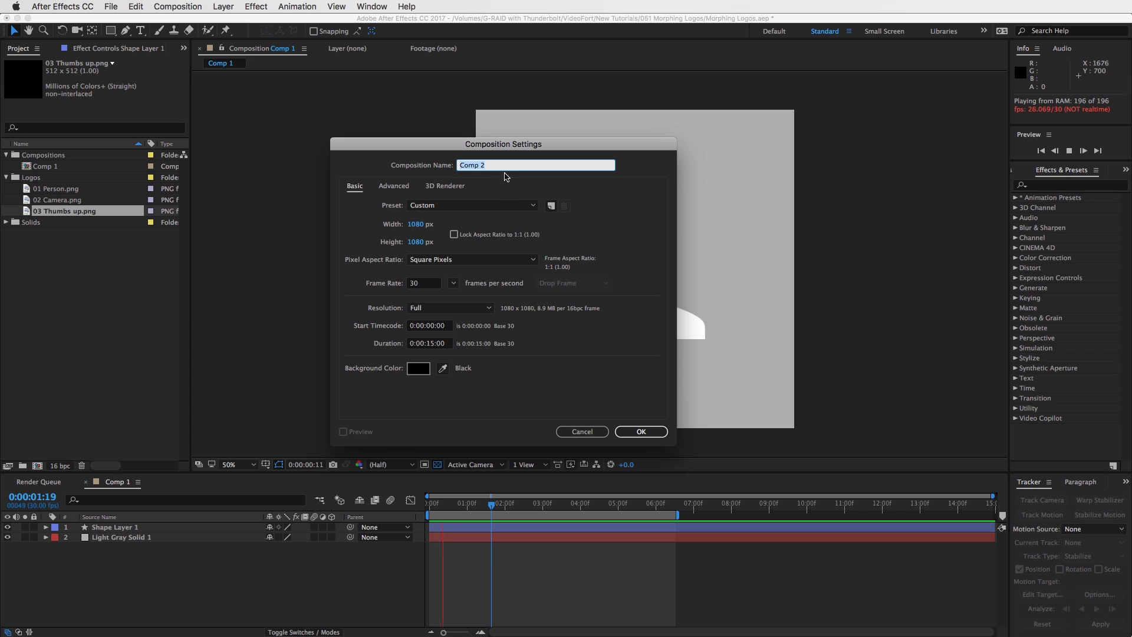
text(Morp)
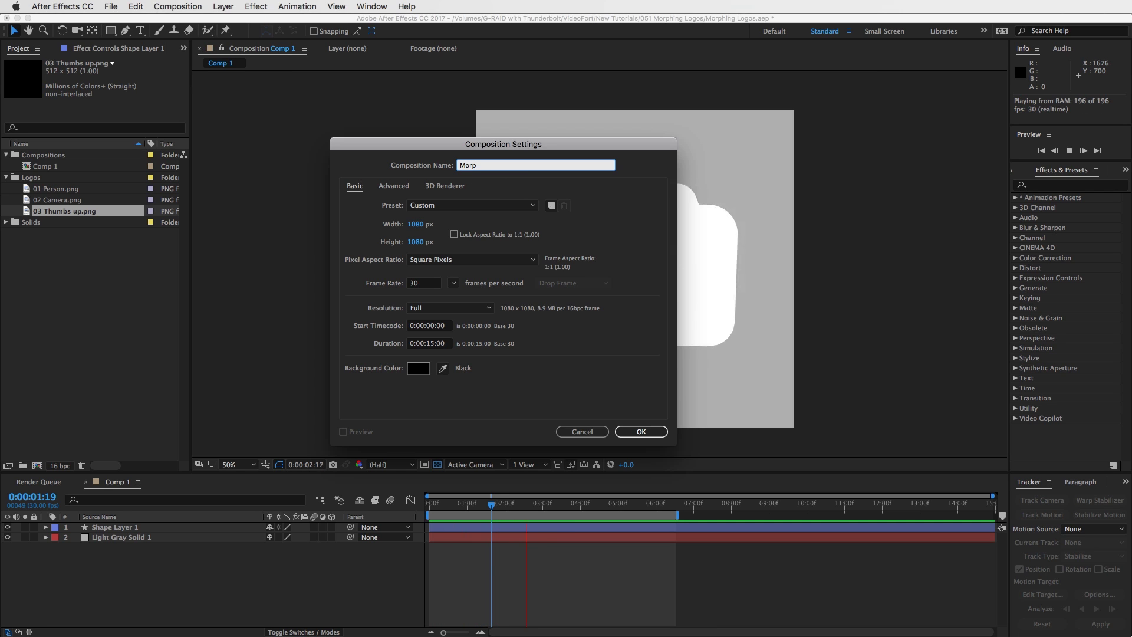
text(hin Logos)
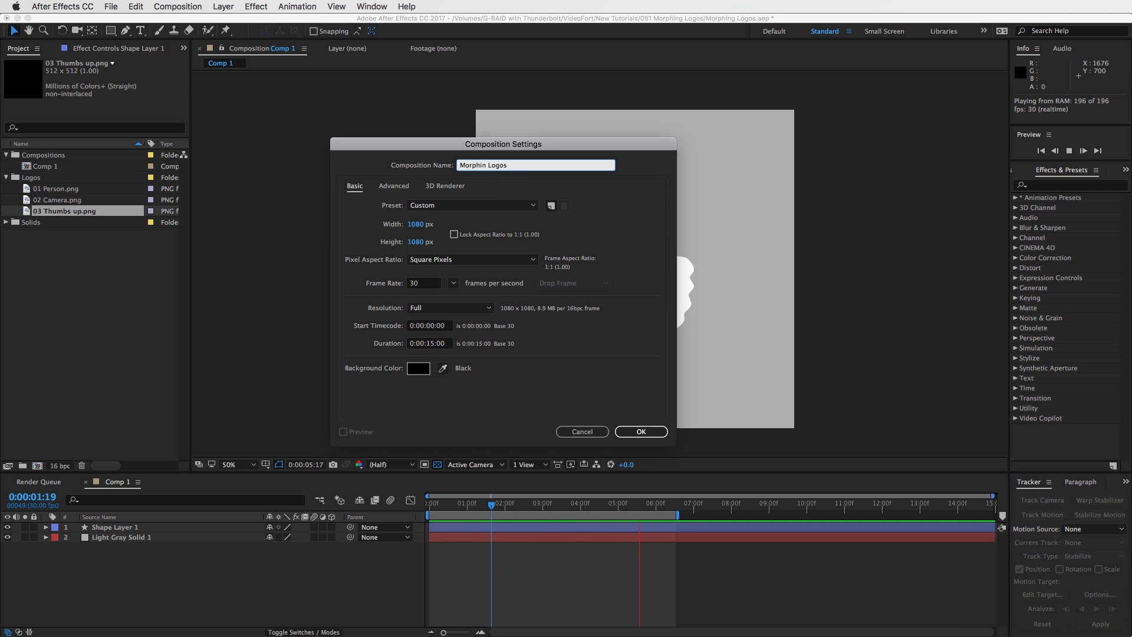
key(Return)
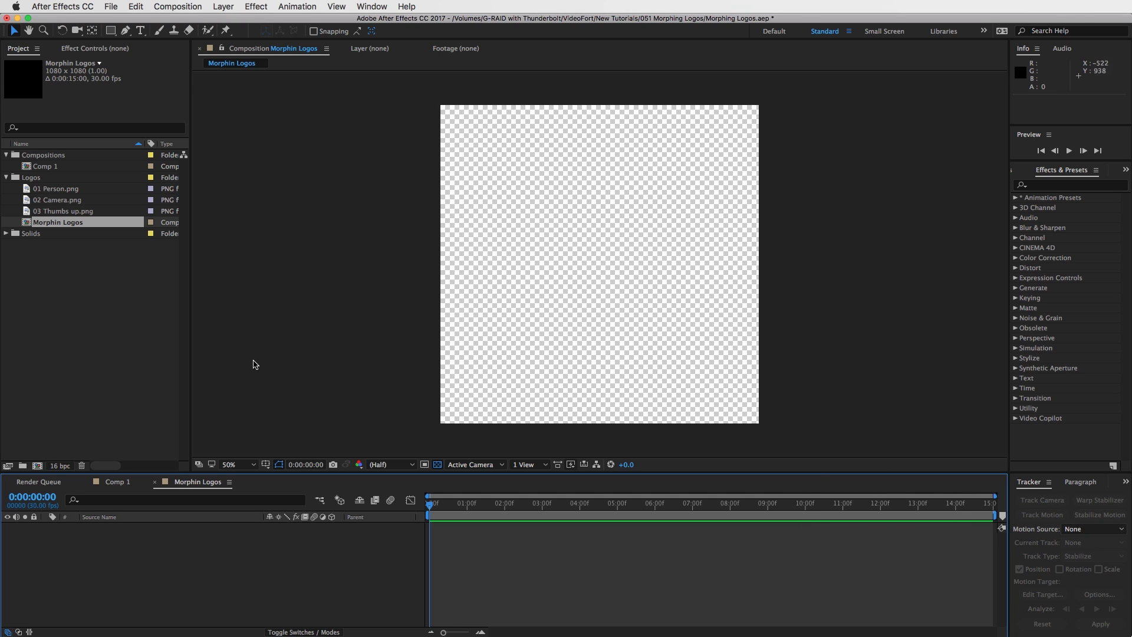
Add a light gray 1080 x 1080 px solid layer as the composition's background
click(223, 6)
mouse_move(229, 20)
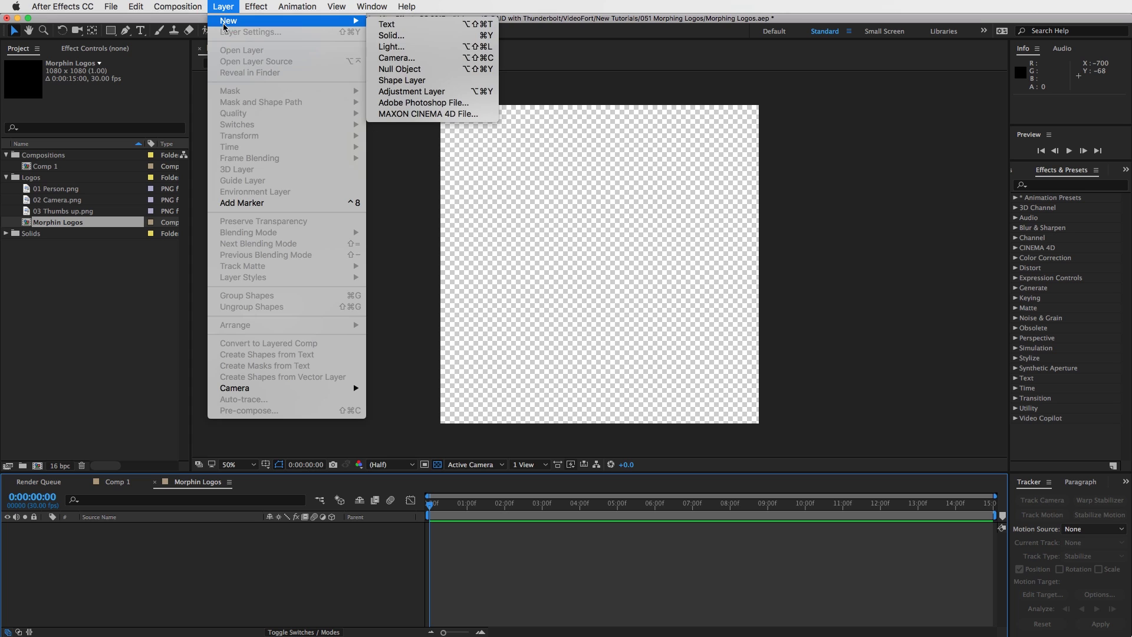
click(401, 32)
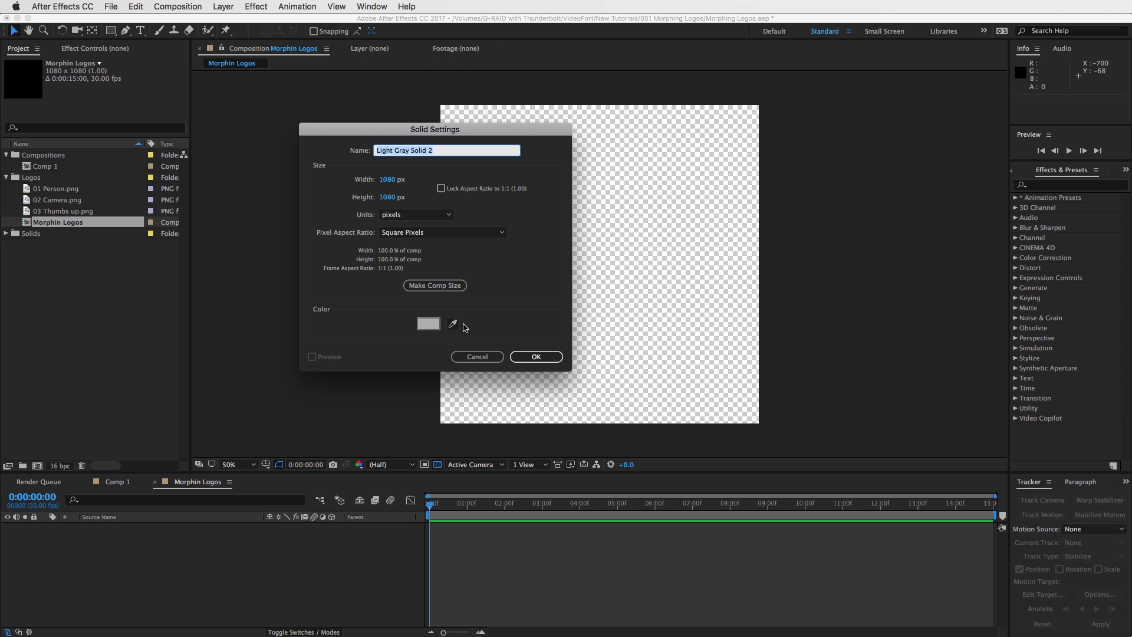
click(524, 356)
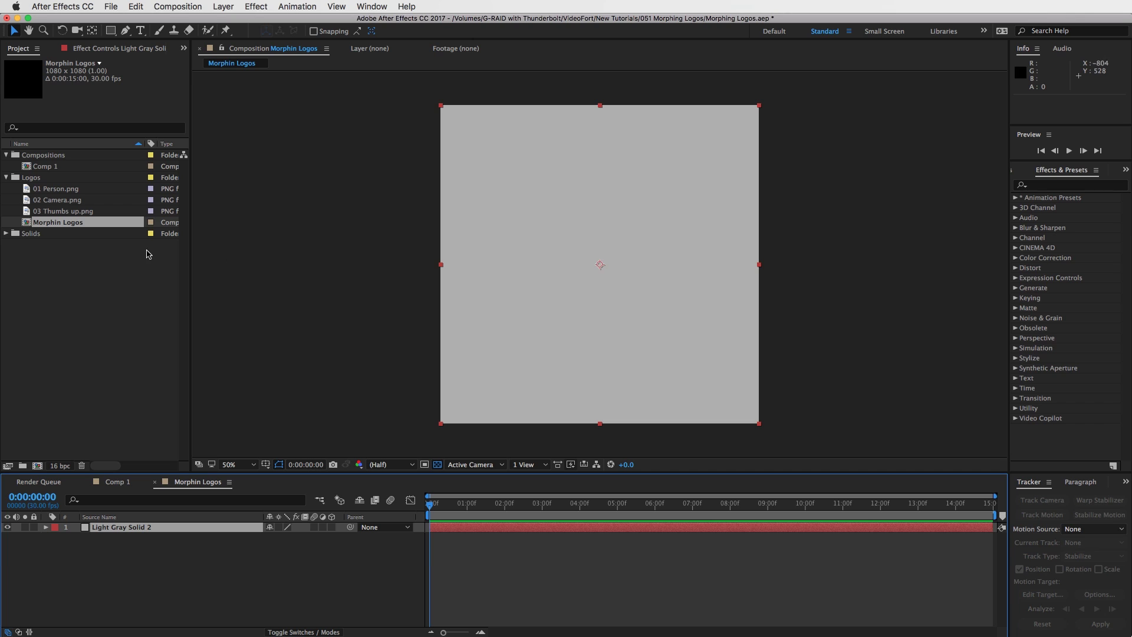
click(170, 554)
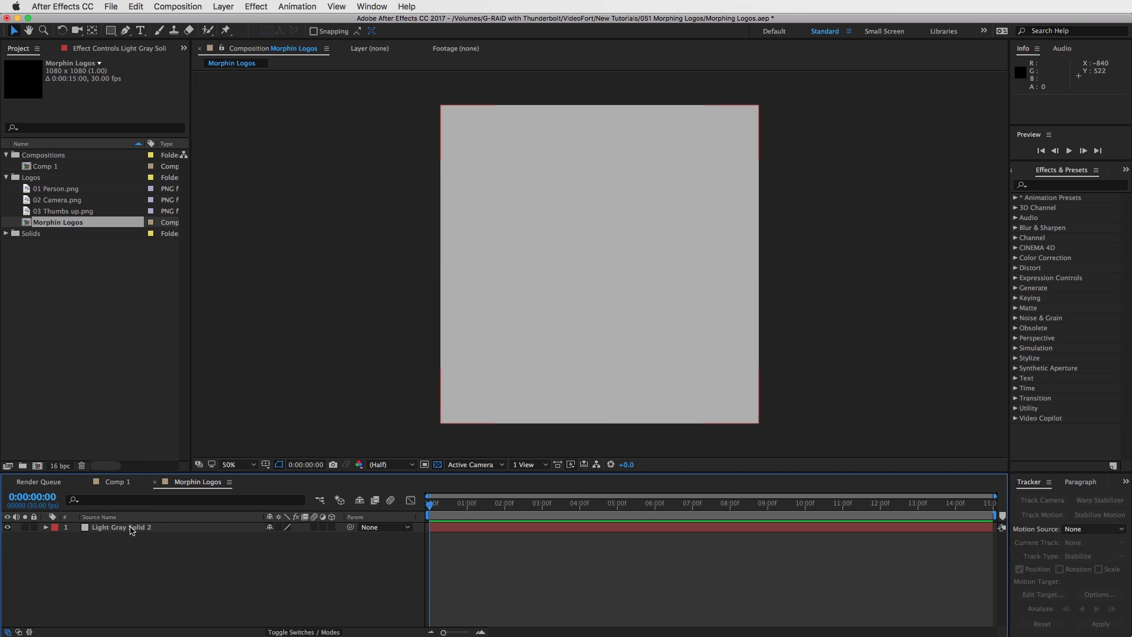
With no layer selected, draw a rough four-point white shape near the middle of the canvas with the Pen tool
click(129, 527)
click(155, 547)
click(126, 30)
click(507, 263)
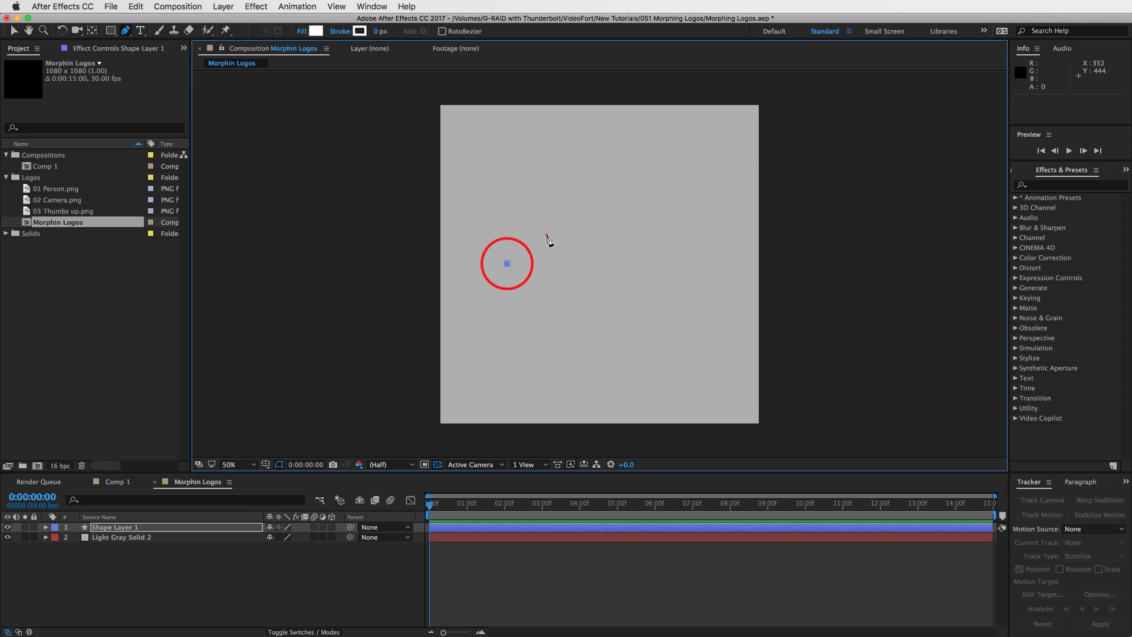
click(548, 234)
click(613, 223)
click(664, 230)
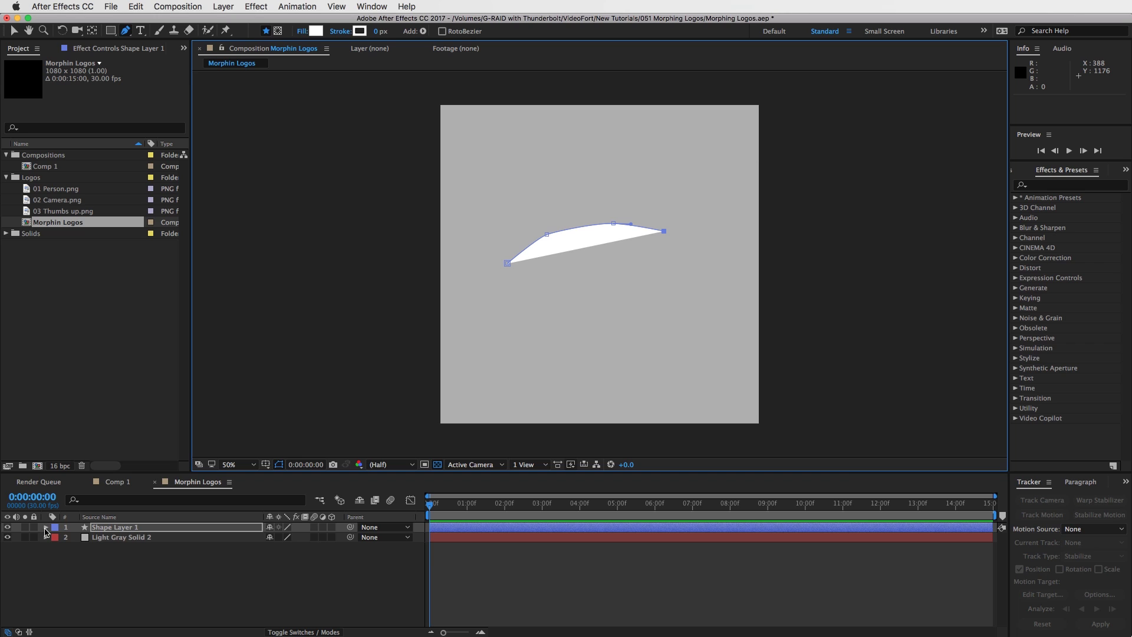
Expand the shape layer's contents down to the Path property of Path 1
click(45, 528)
click(57, 538)
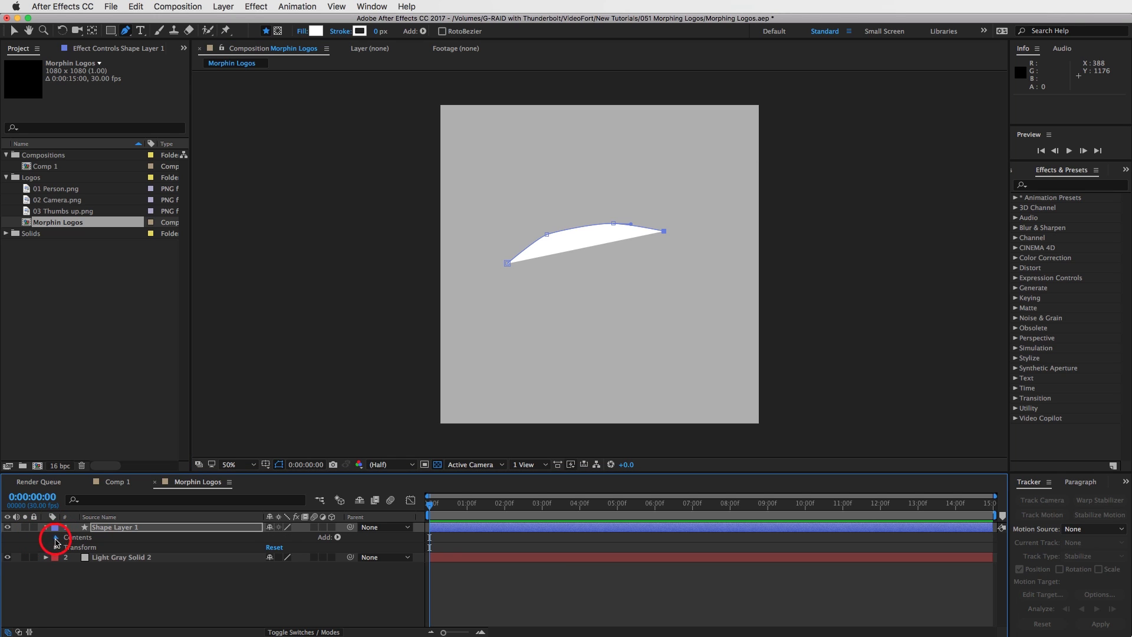
click(66, 547)
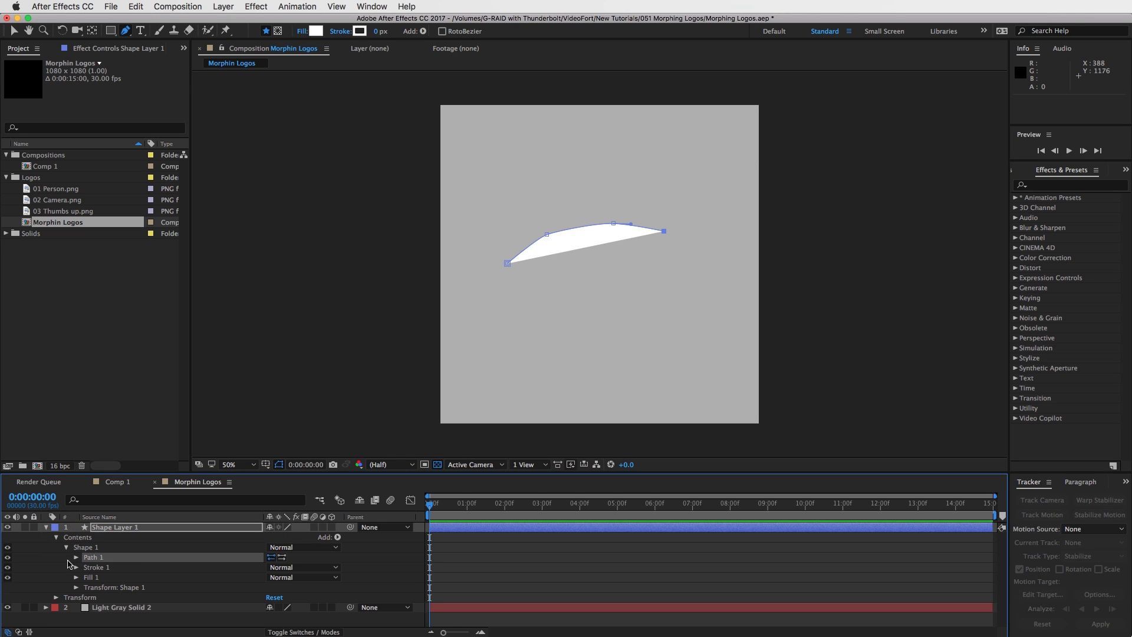
click(76, 558)
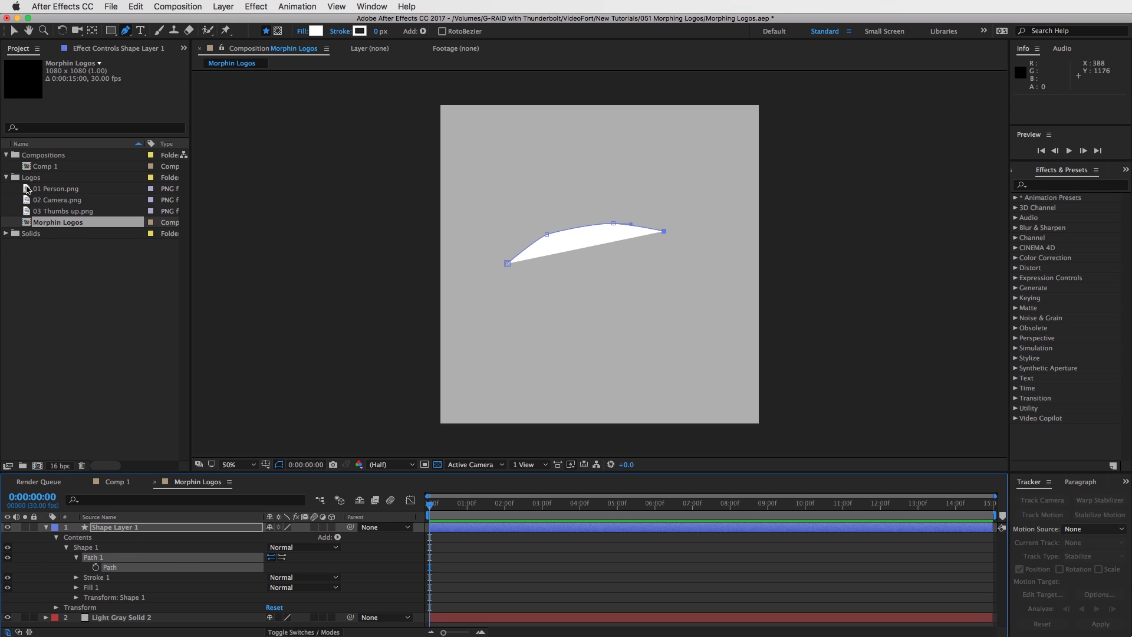
Place 01 Person.png in the composition and move it toward the canvas's upper-left corner, at about 248, 264
drag(27, 189, 517, 211)
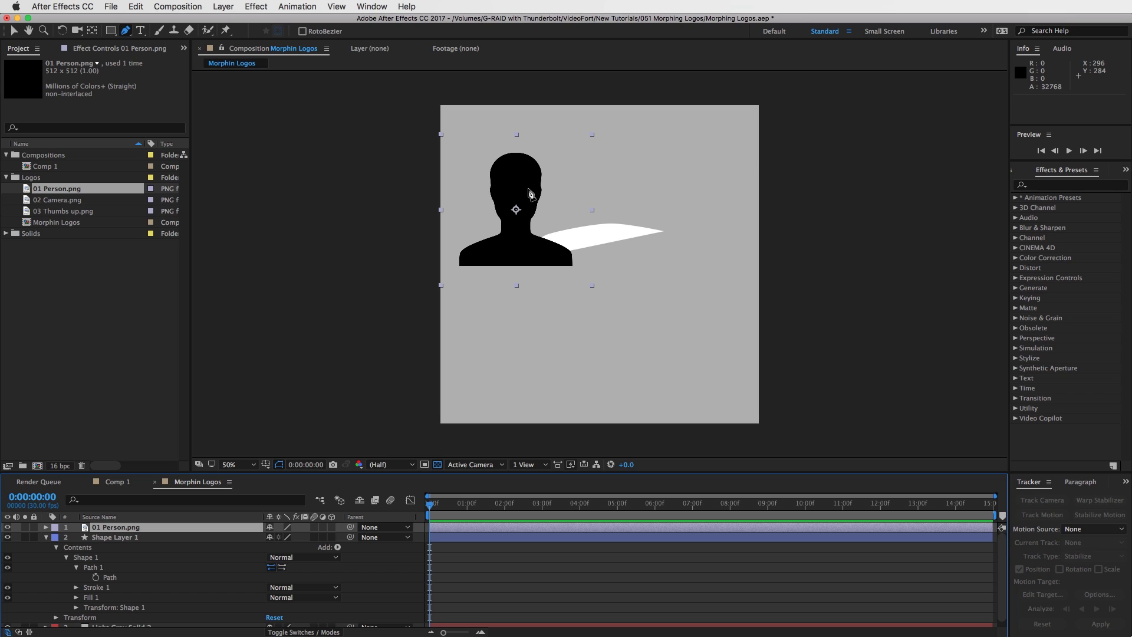
key(v)
drag(515, 185, 512, 160)
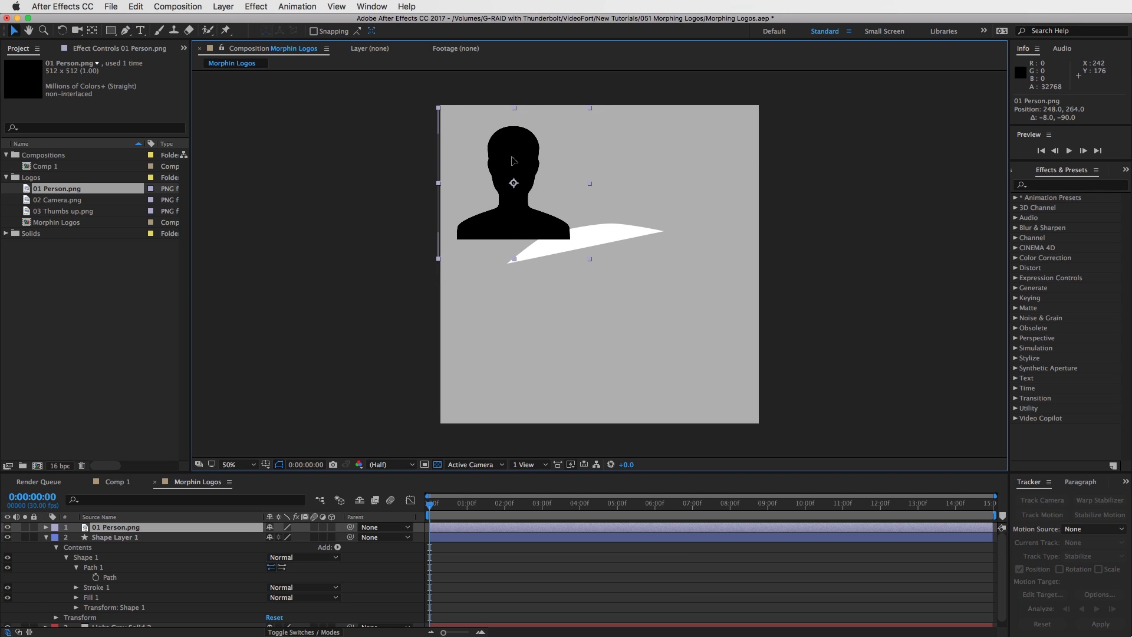
Auto-trace the person image's alpha channel for the current frame onto a new layer, and delete the original 01 Person.png layer
click(223, 7)
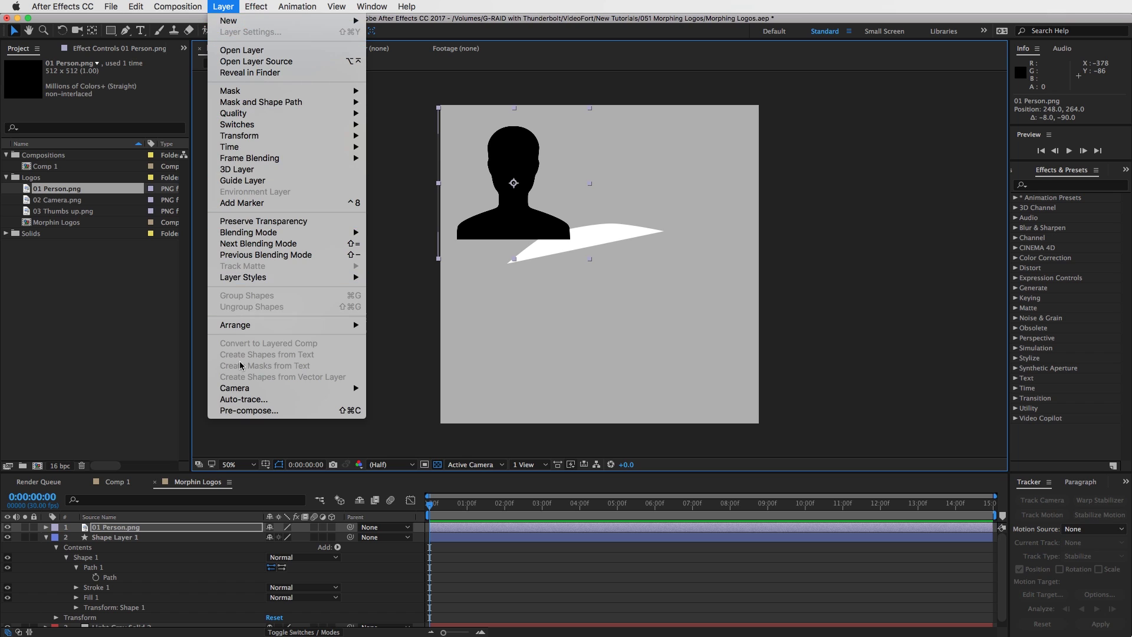
click(269, 400)
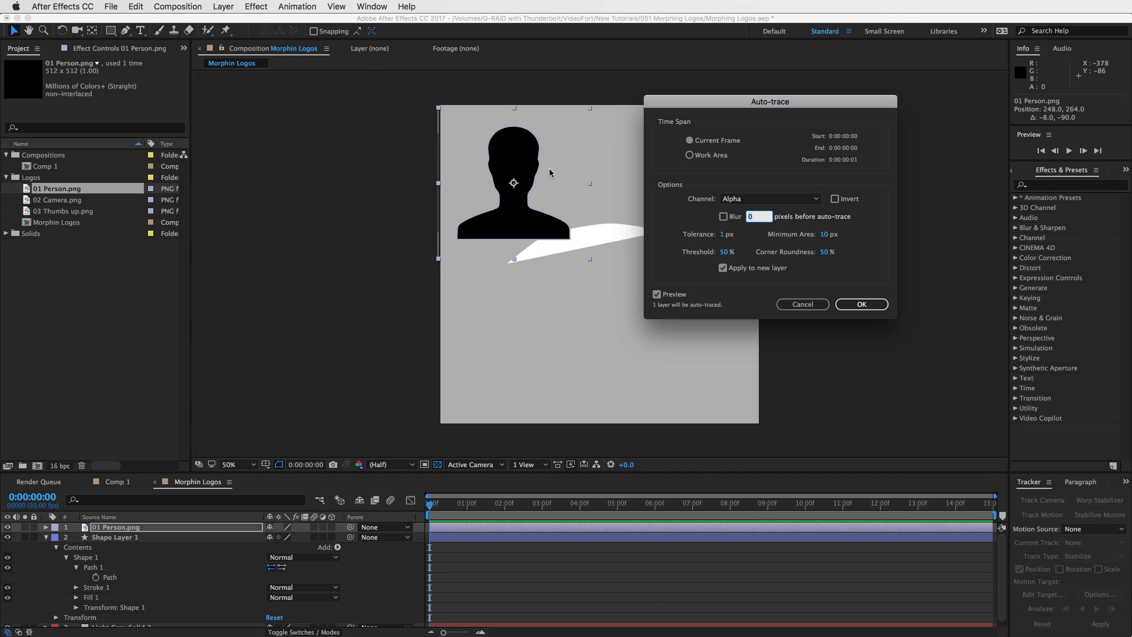
click(657, 293)
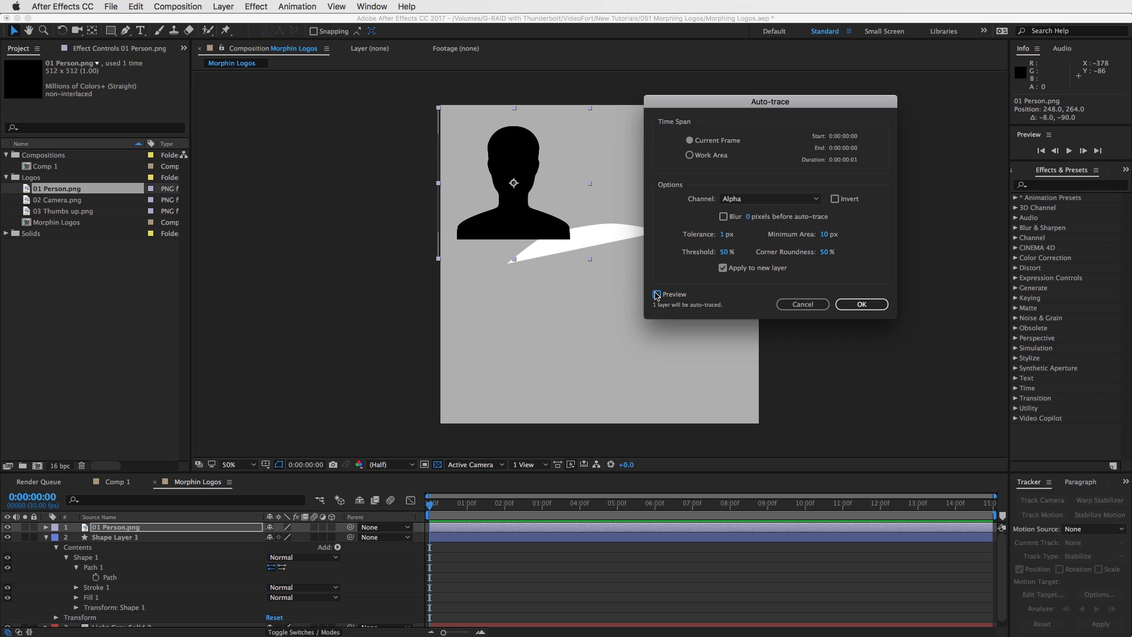
click(656, 294)
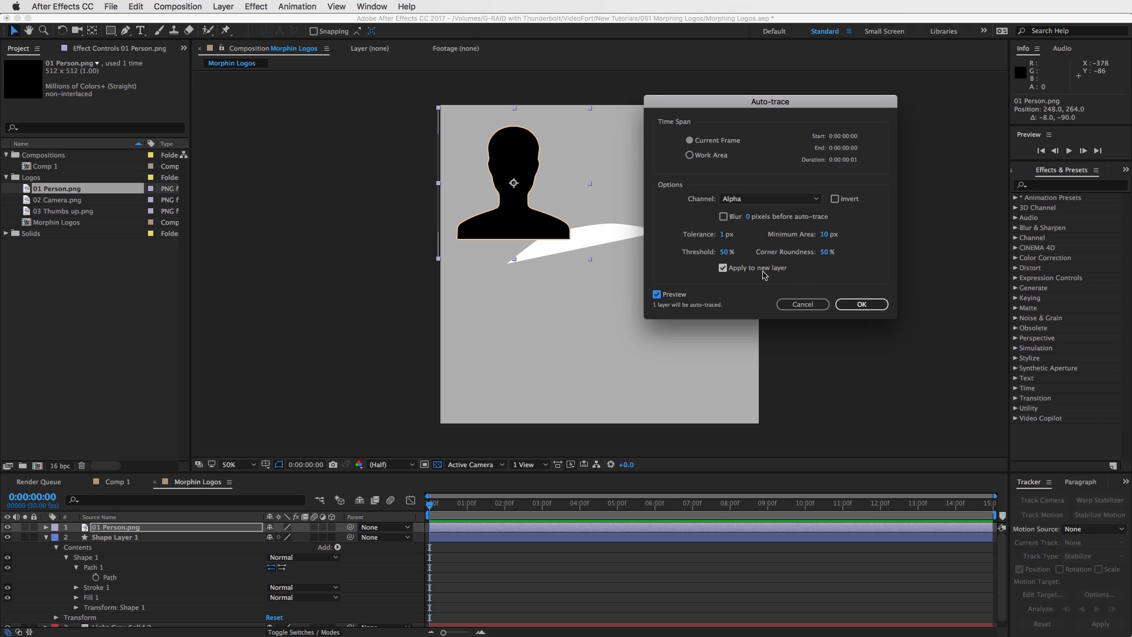
click(865, 304)
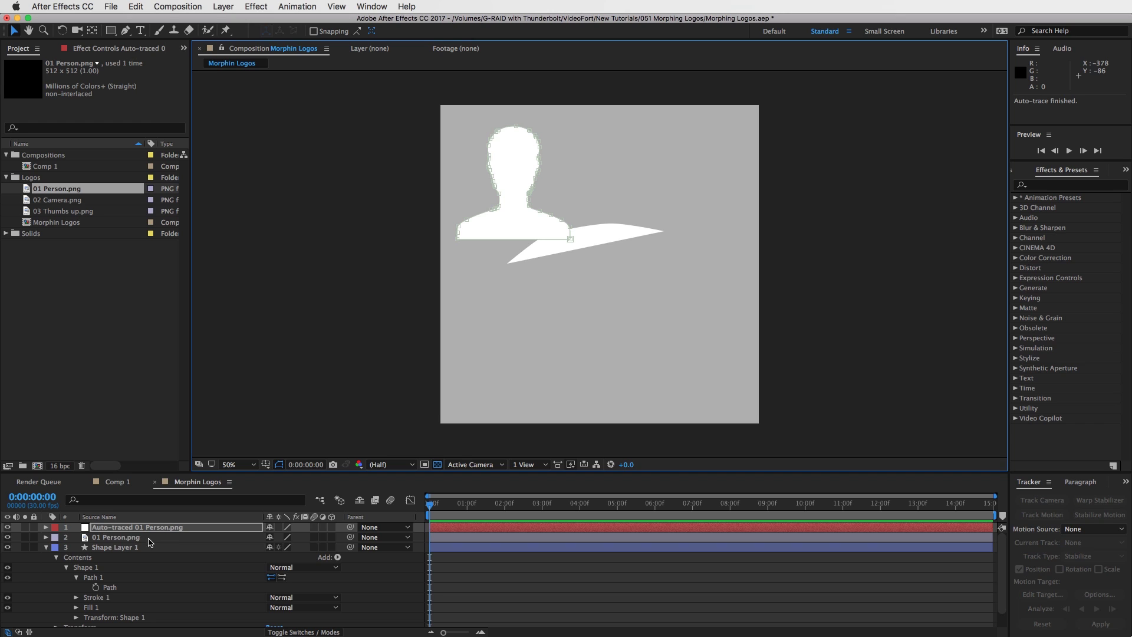
click(134, 538)
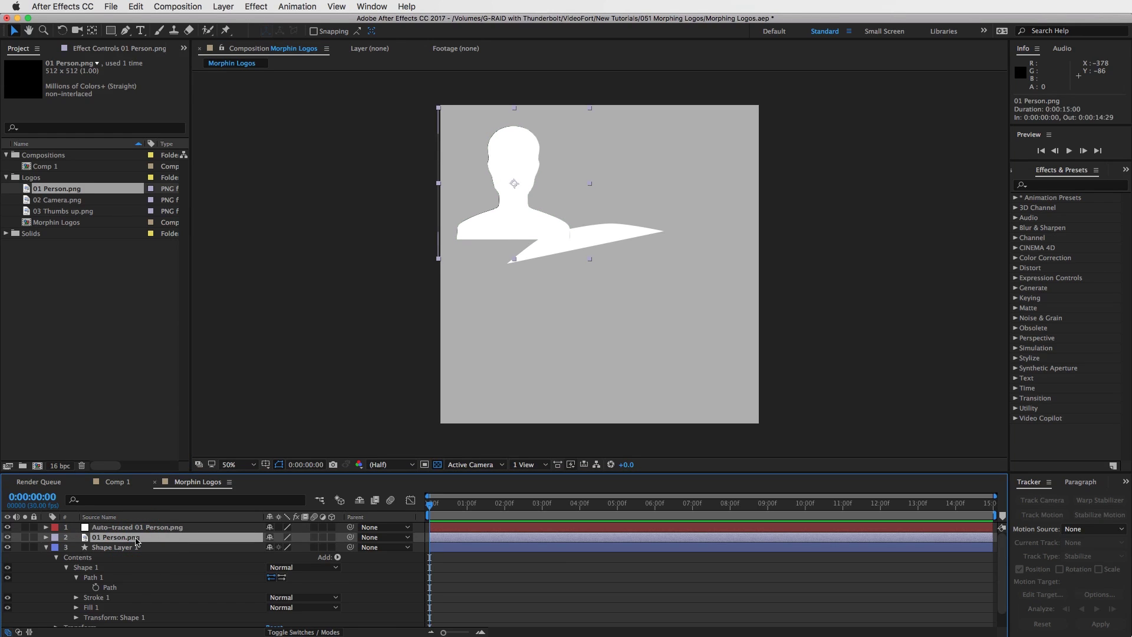
key(Delete)
Copy the Mask Path of Mask 1 from the Auto-traced 01 Person.png layer
click(127, 527)
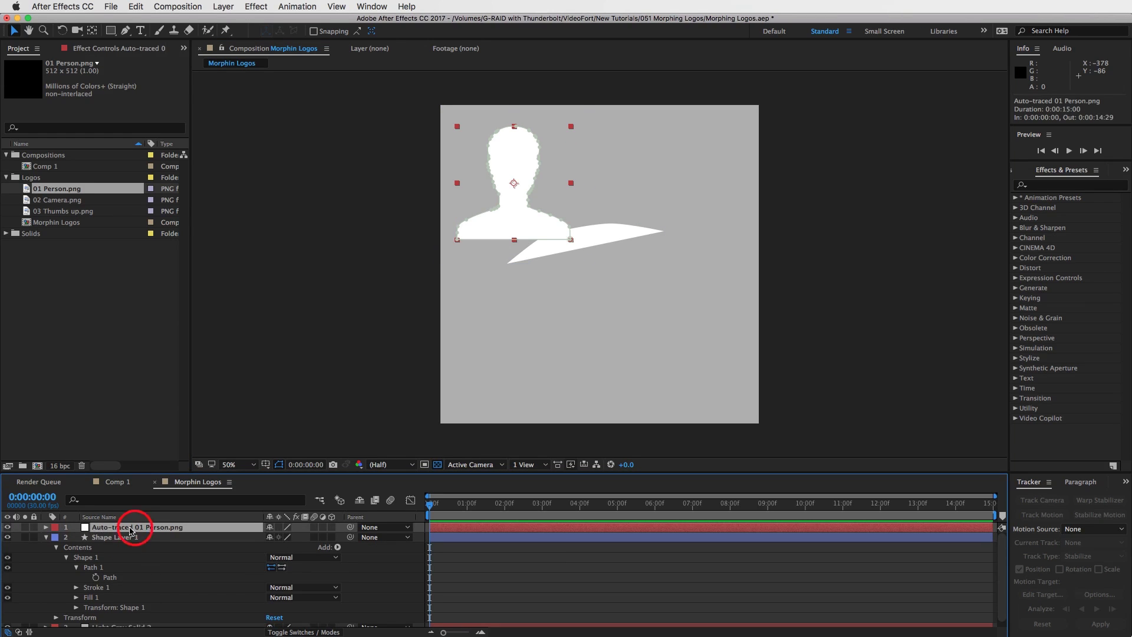
click(46, 527)
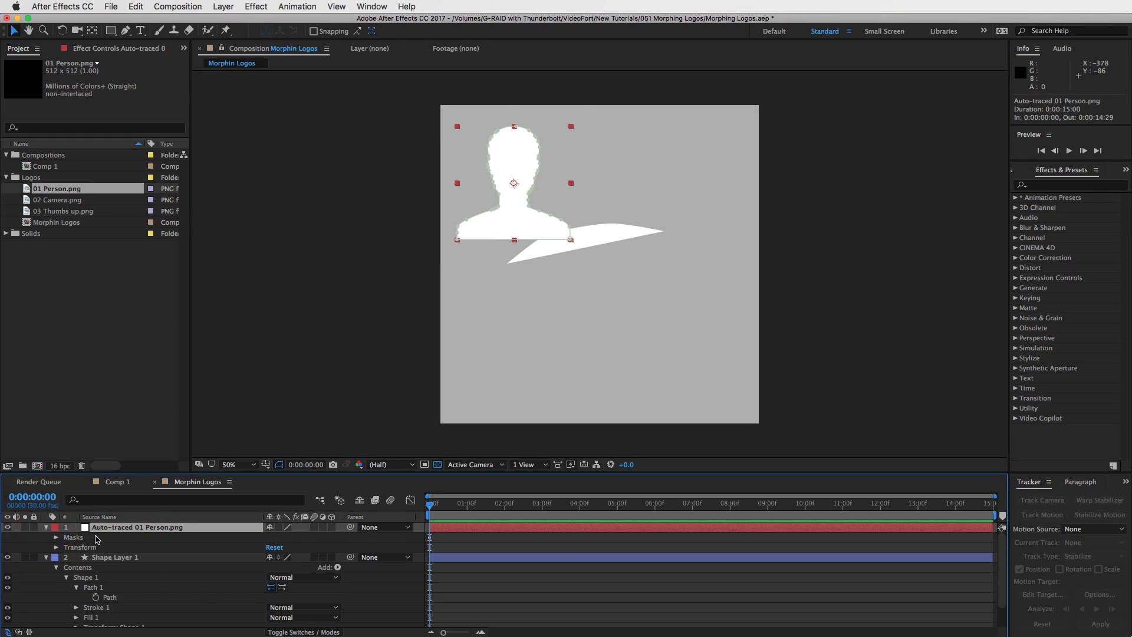
click(56, 537)
click(66, 547)
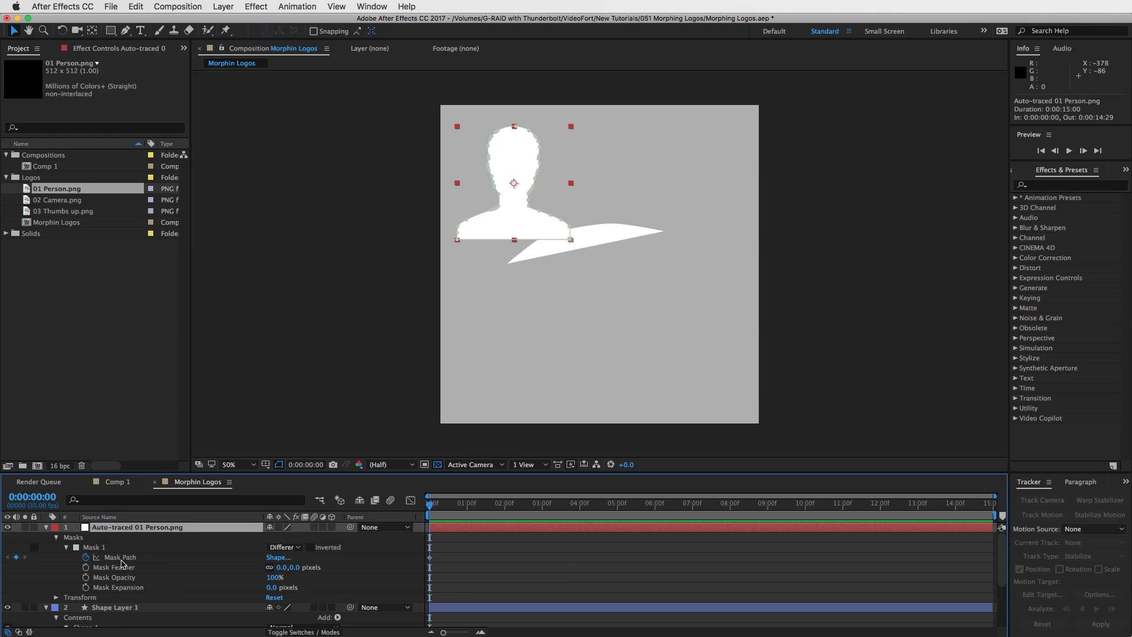
click(115, 558)
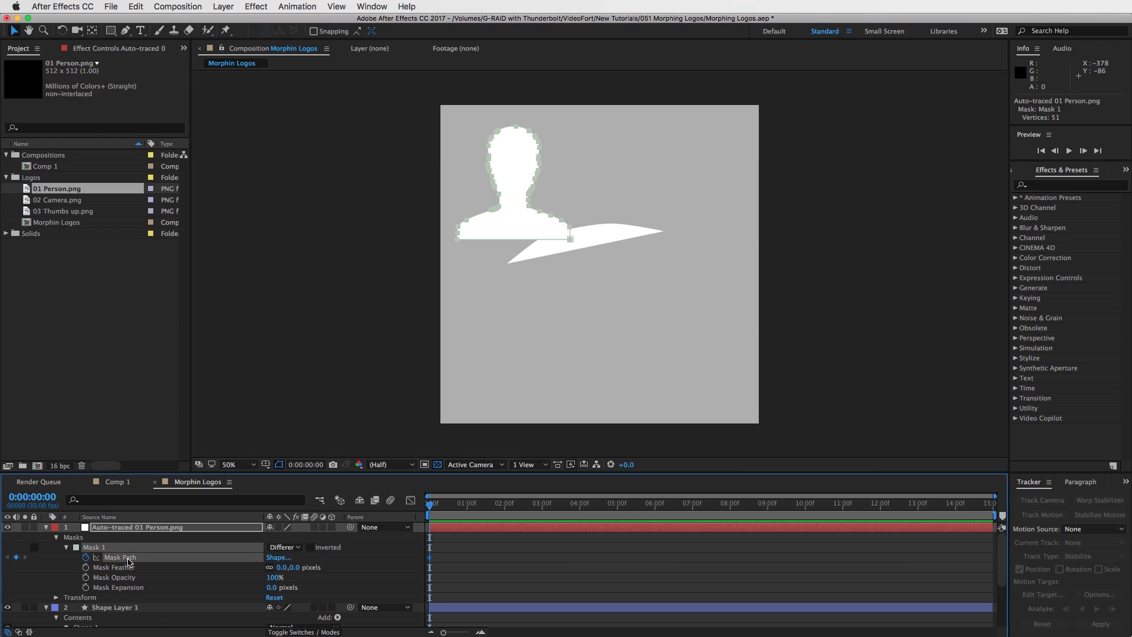
key(cmd+c)
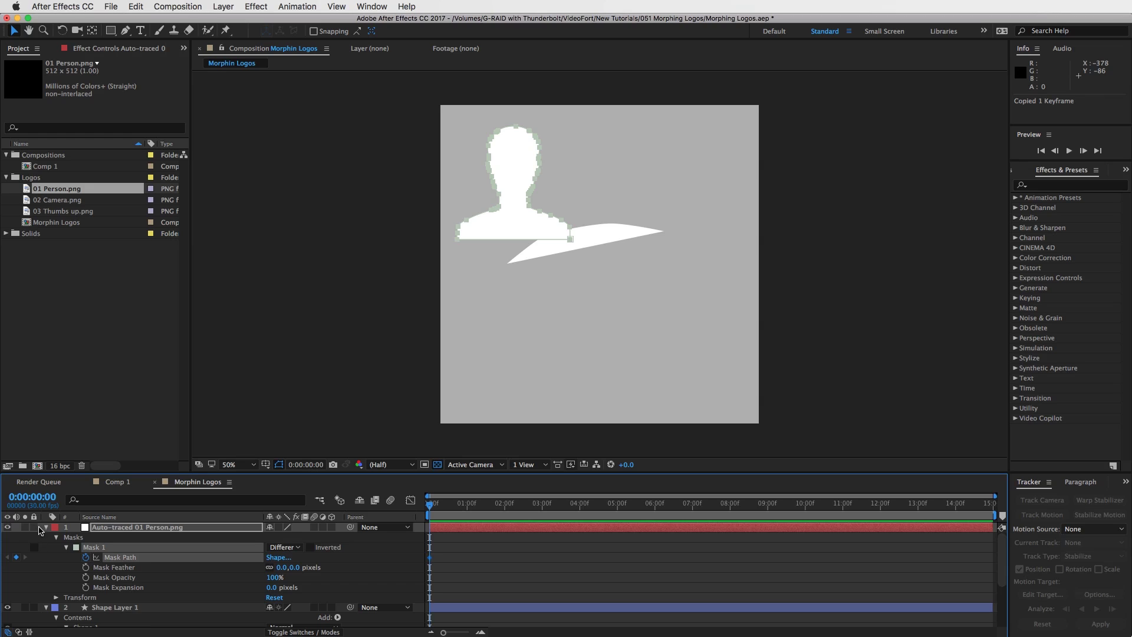
Collapse the auto-traced layer and paste the copied mask path into the shape layer's Path property
click(47, 528)
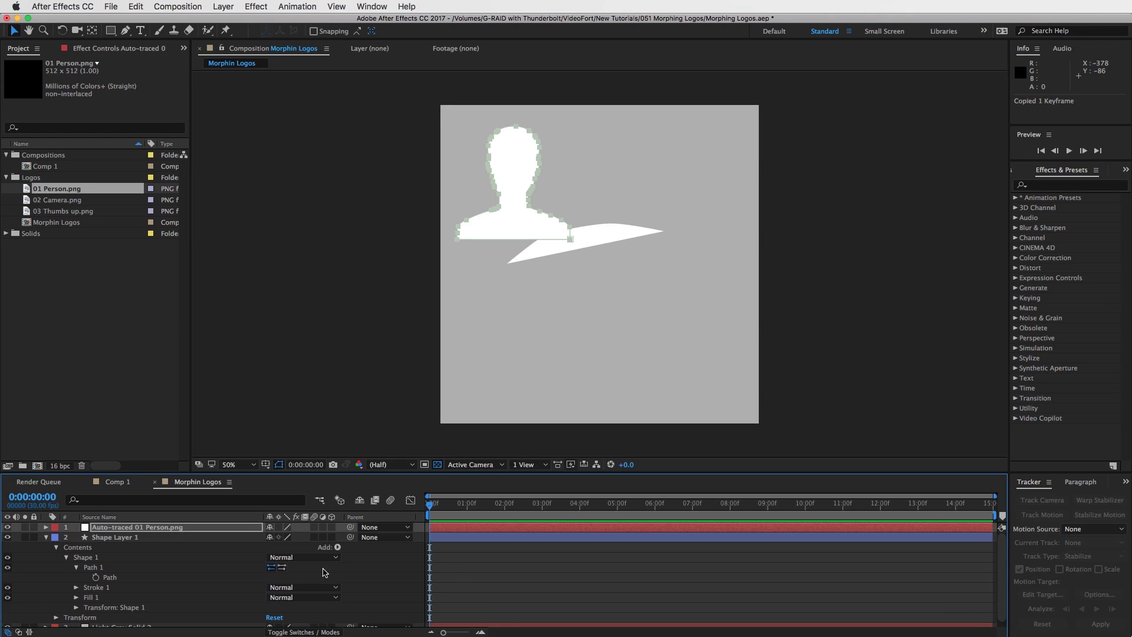
click(109, 578)
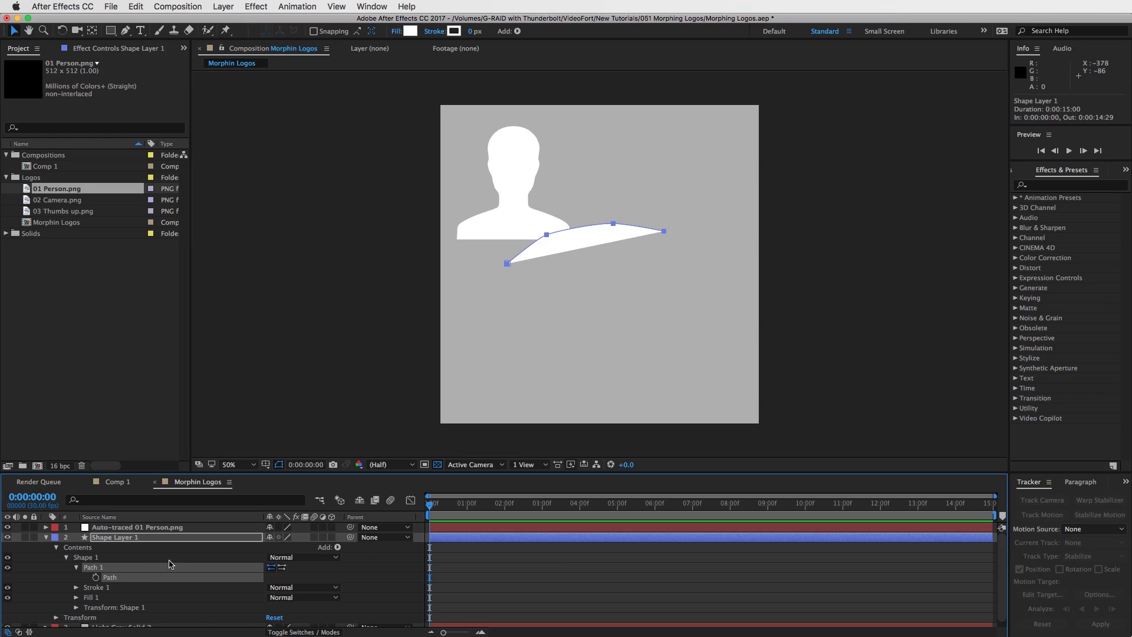
key(super+v)
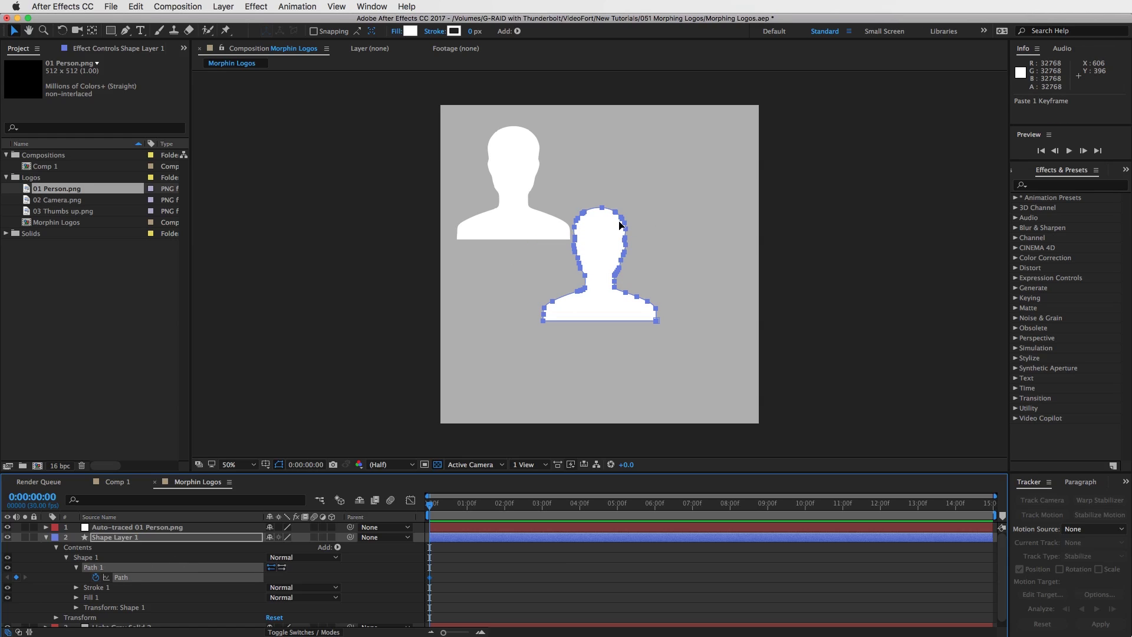
Hide and delete the Auto-traced 01 Person.png layer
click(431, 506)
click(465, 526)
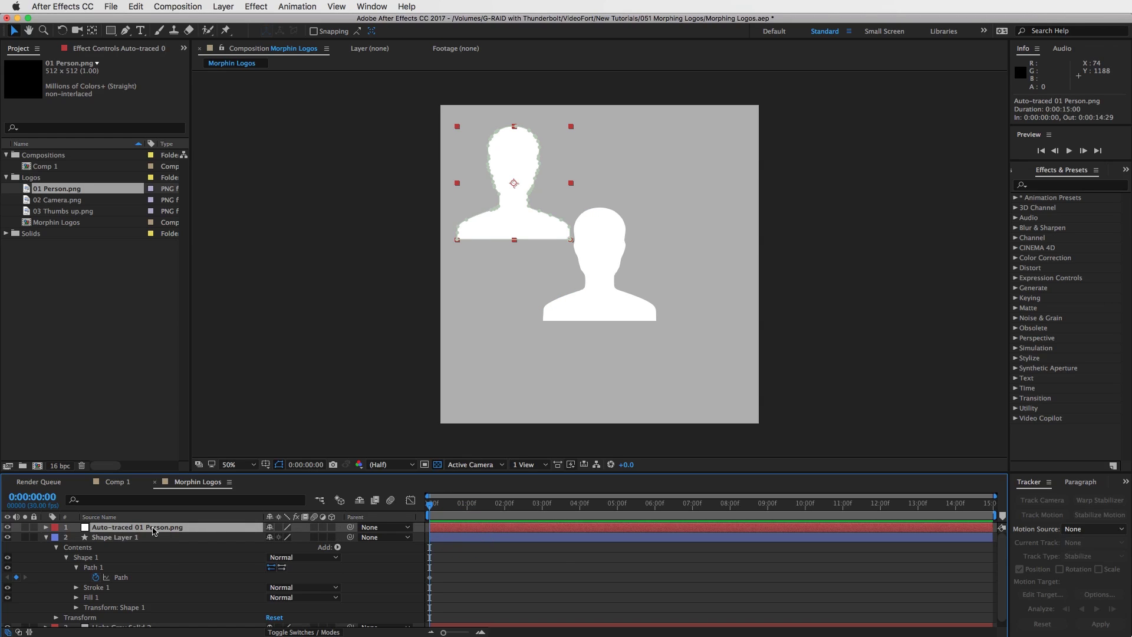
click(7, 527)
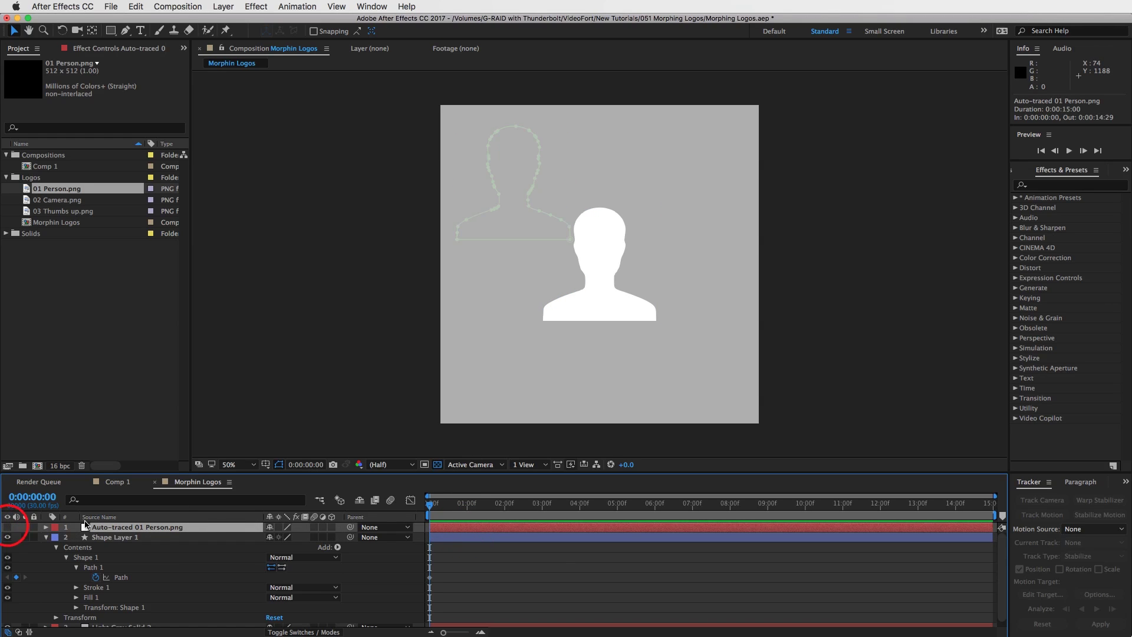
click(137, 528)
key(Delete)
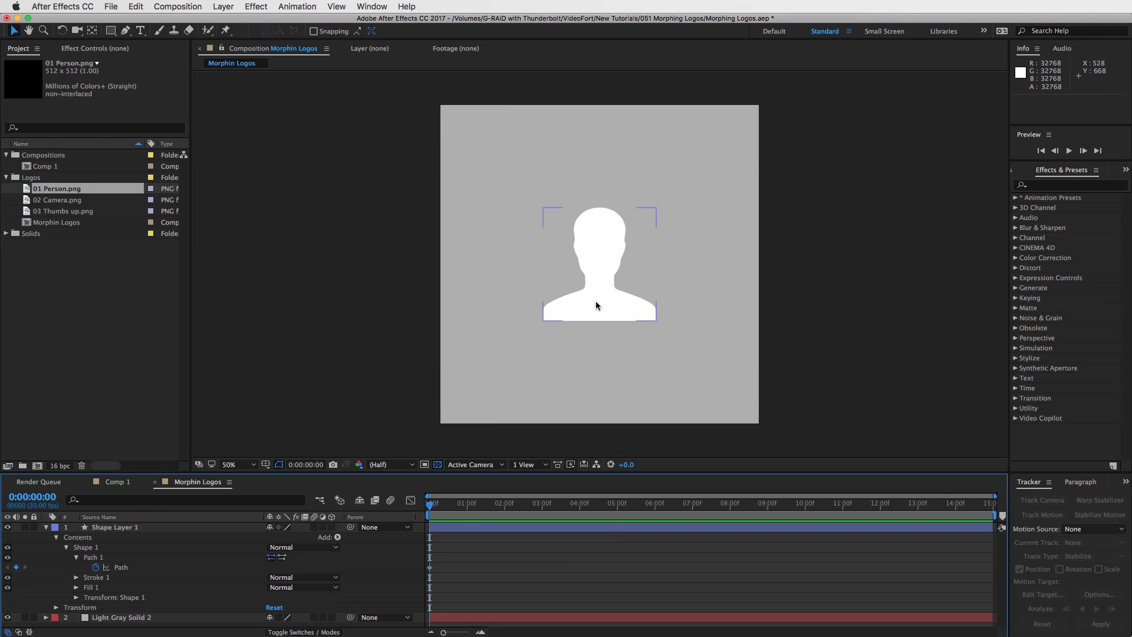
Copy the shape layer's first Path keyframe and paste it at 0:00:02:00 to hold the person outline
click(576, 330)
click(440, 504)
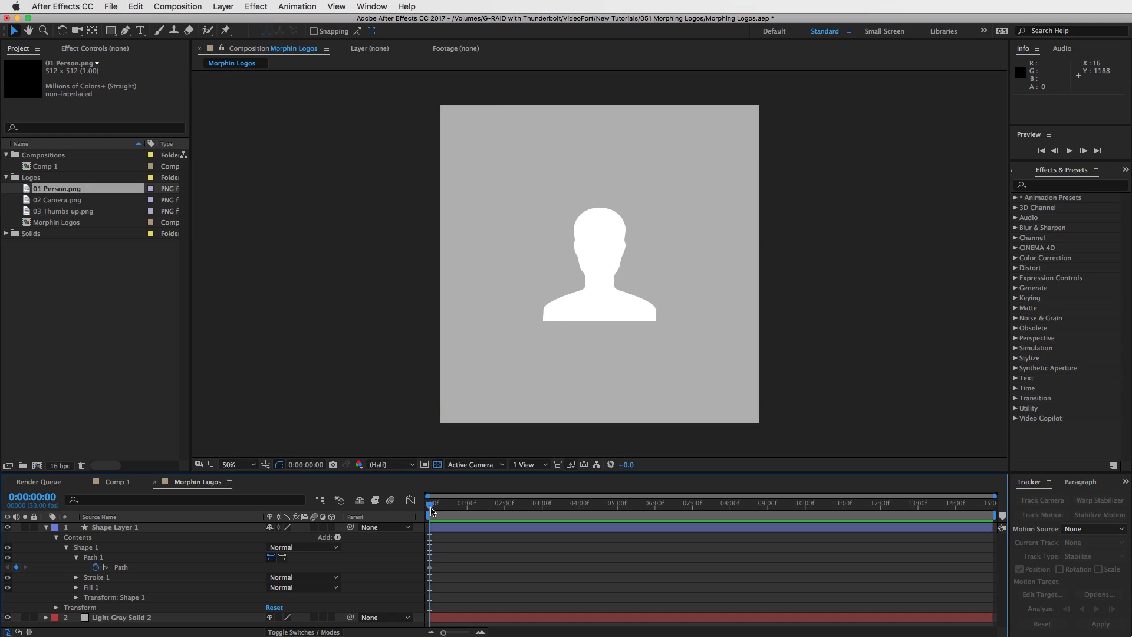
drag(453, 511, 506, 509)
click(429, 569)
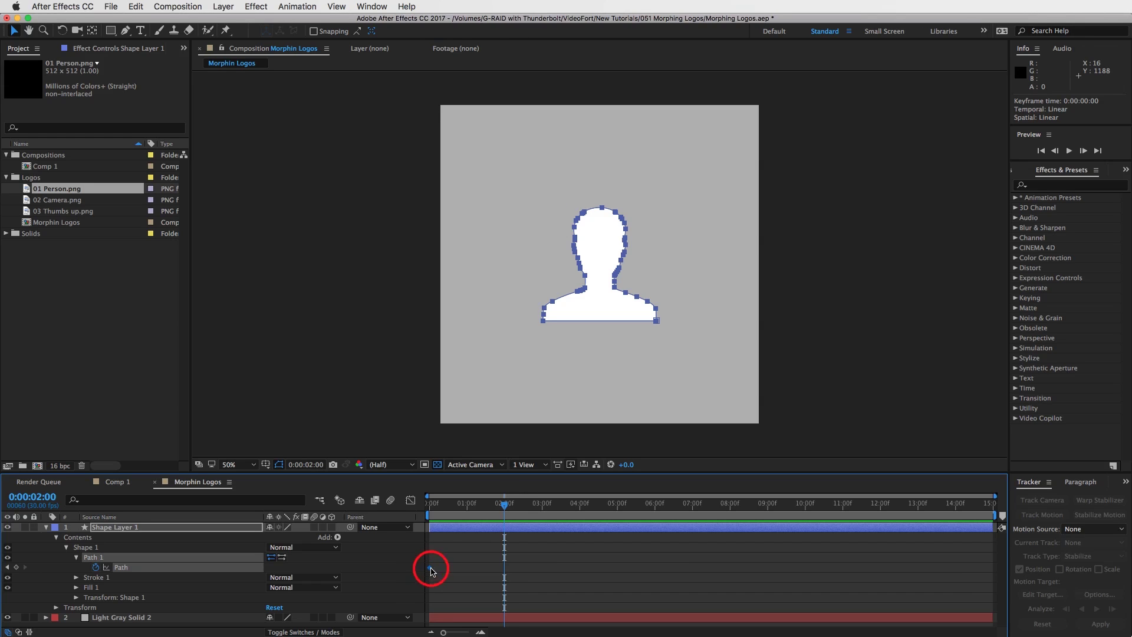
key(super+c)
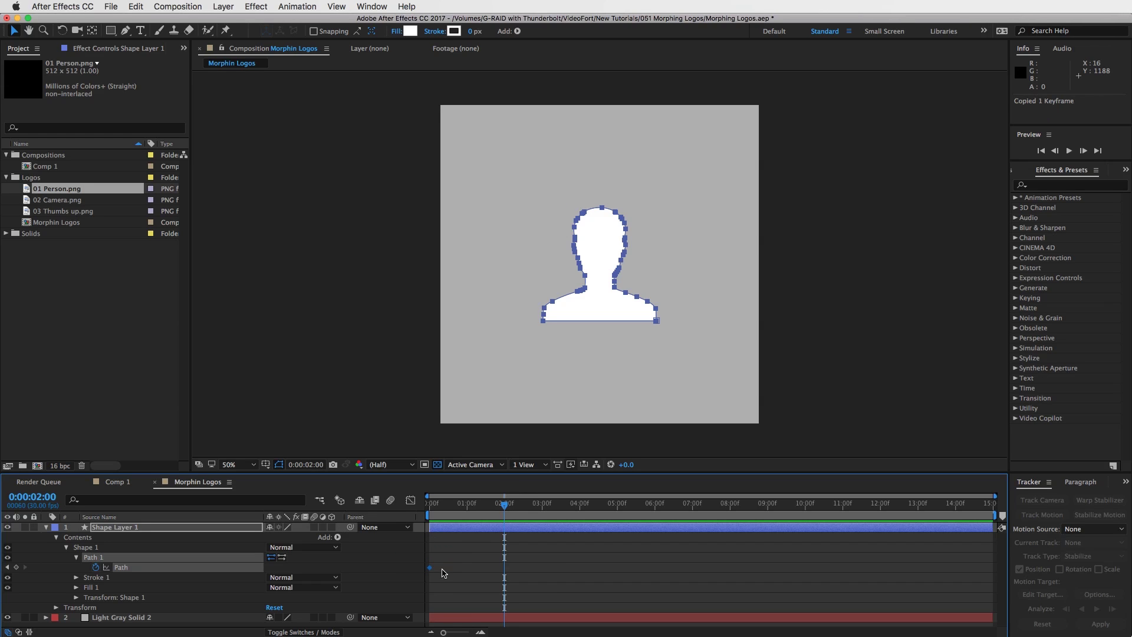
key(super+v)
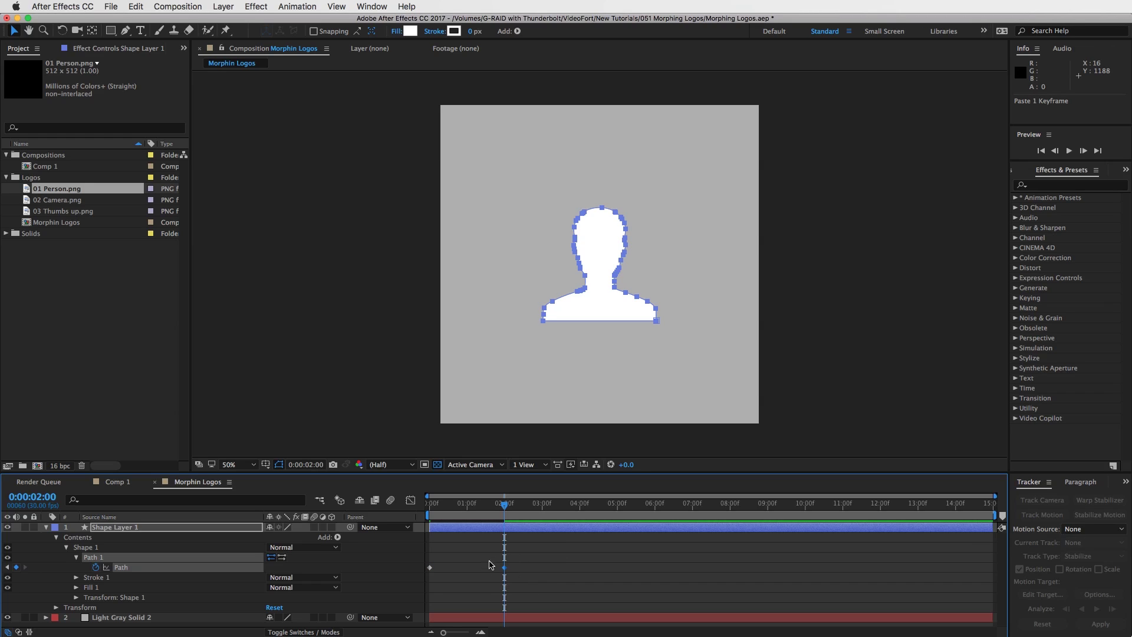
Add 02 Camera.png to the composition, scale it to 35%, and position it at about 330, 298
mouse_move(508, 500)
mouse_down()
mouse_move(472, 502)
mouse_move(546, 511)
mouse_move(489, 504)
mouse_move(504, 505)
mouse_up()
drag(26, 201, 534, 209)
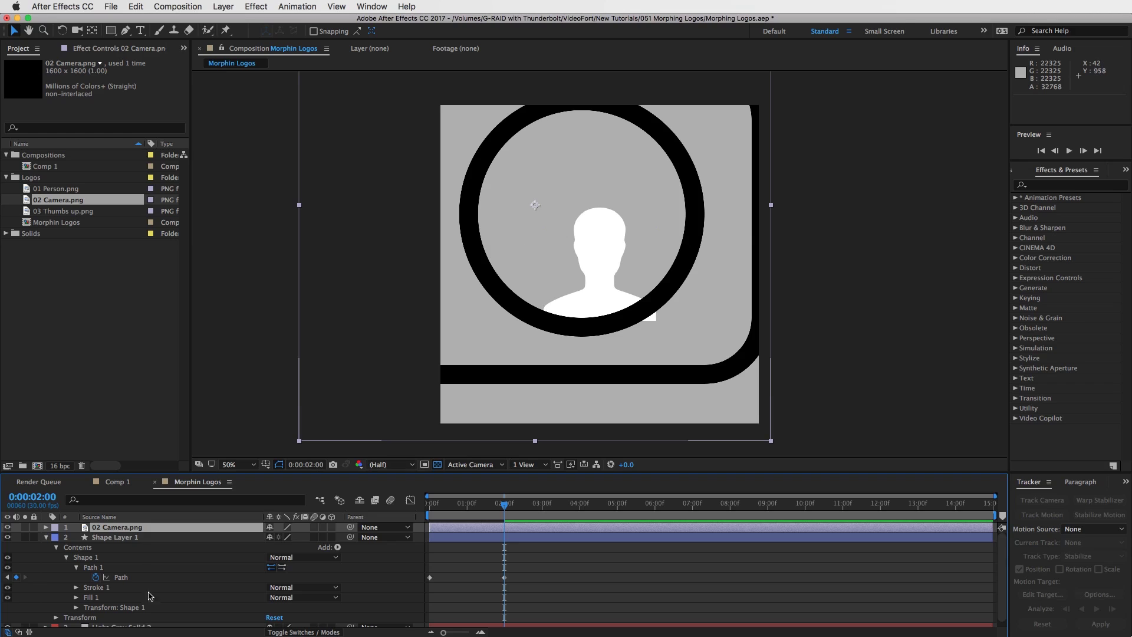
key(s)
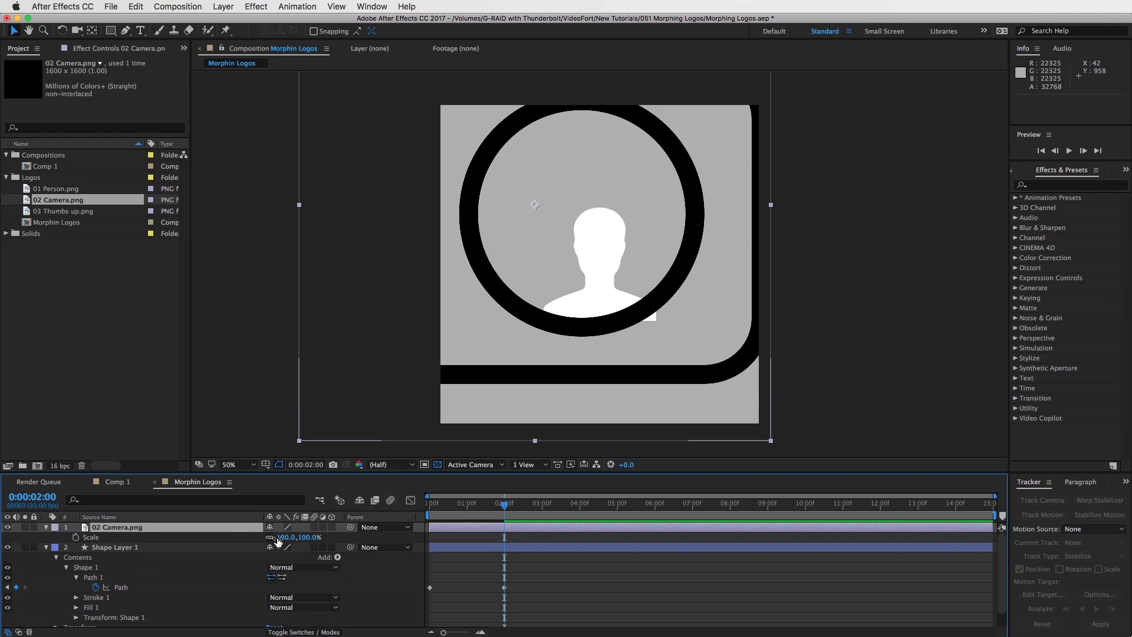
drag(283, 537, 233, 536)
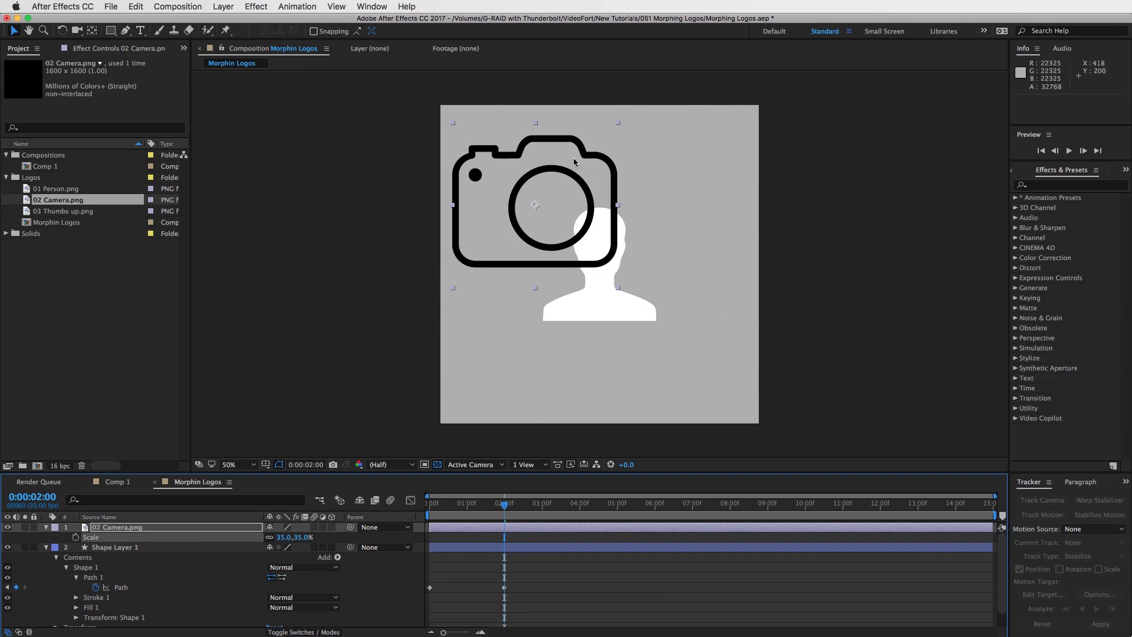
drag(579, 183, 578, 172)
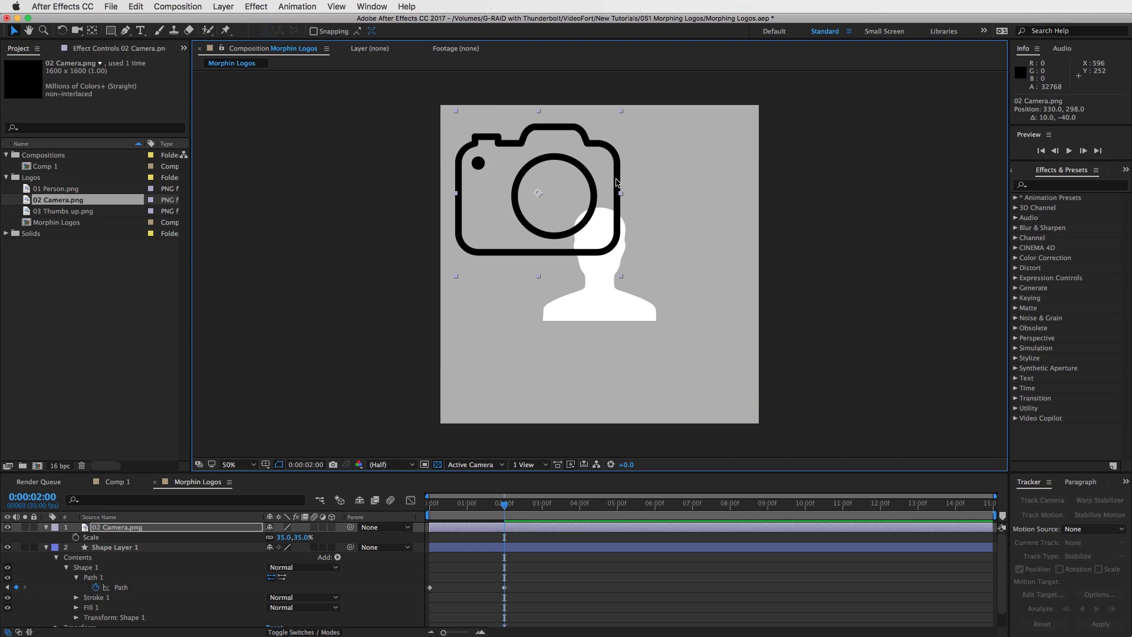
Auto-trace the camera image's alpha channel for the current frame onto a new layer, and delete the original 02 Camera.png layer
click(227, 7)
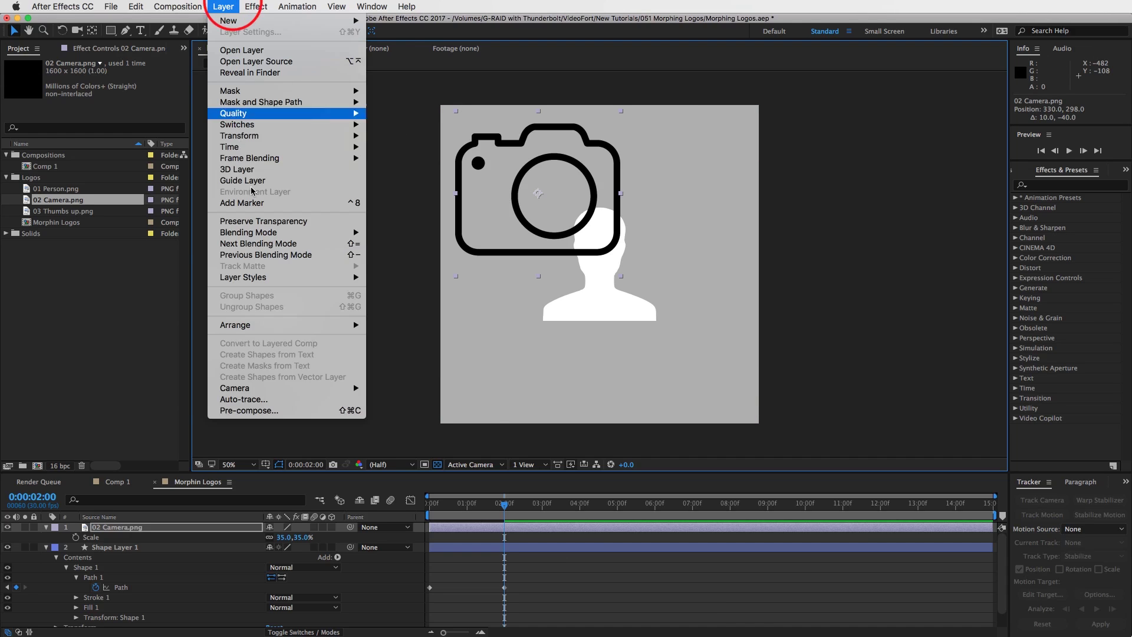
click(286, 399)
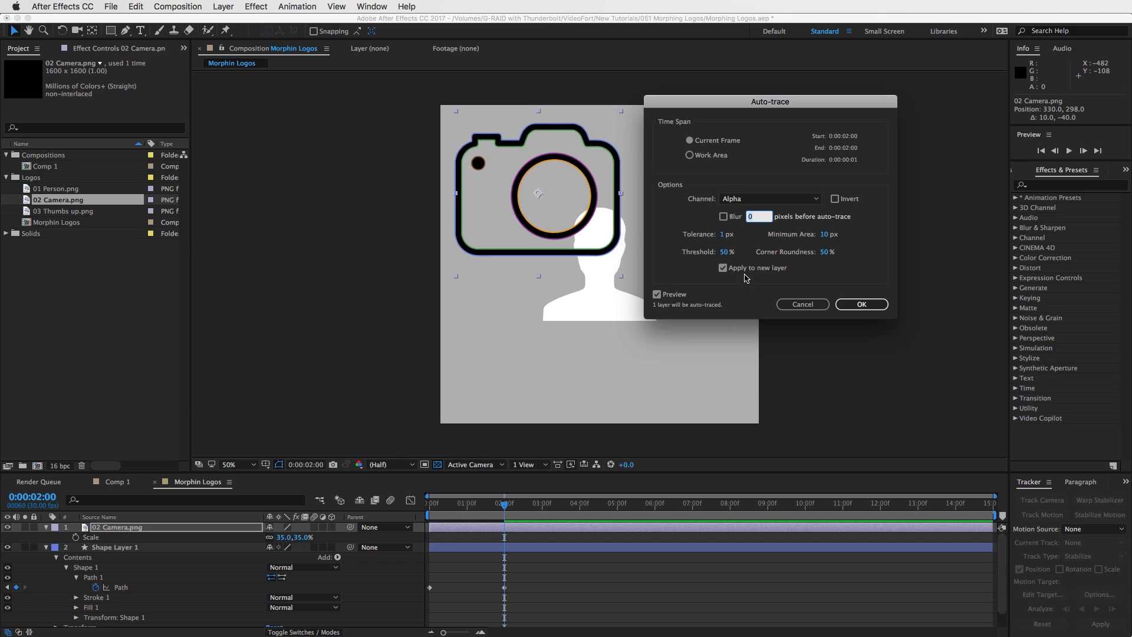
click(859, 303)
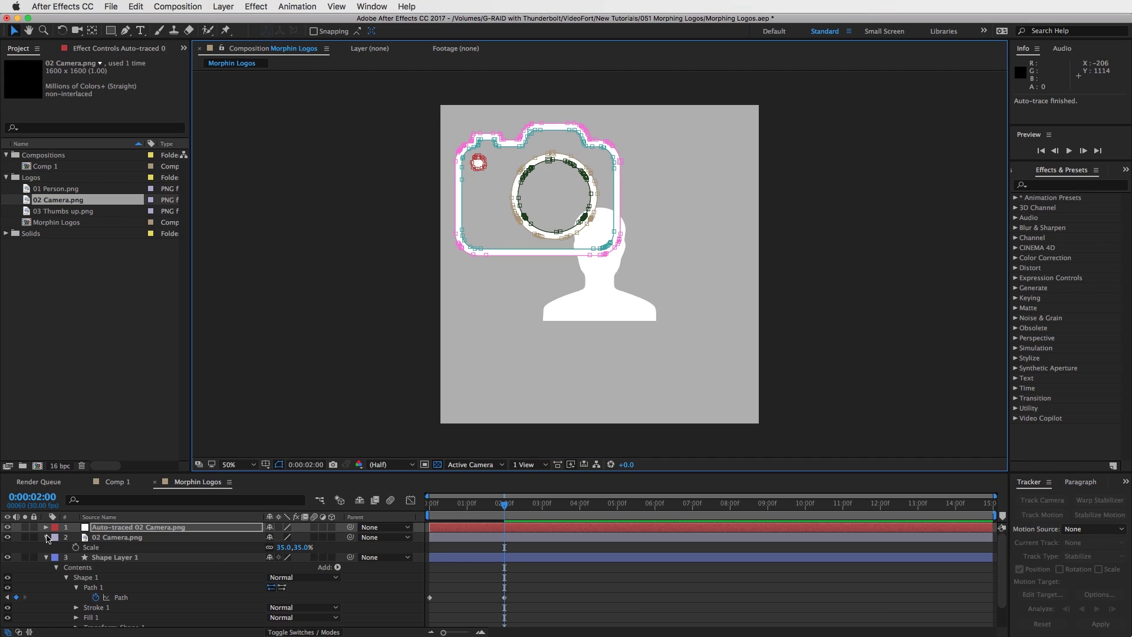
click(47, 538)
click(136, 537)
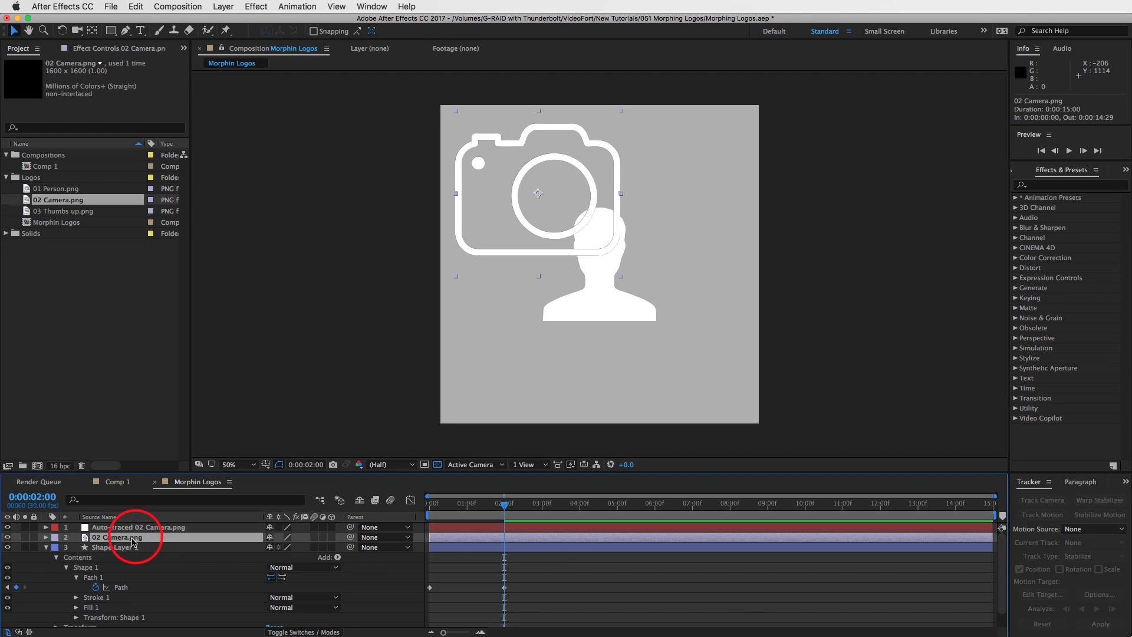
key(Delete)
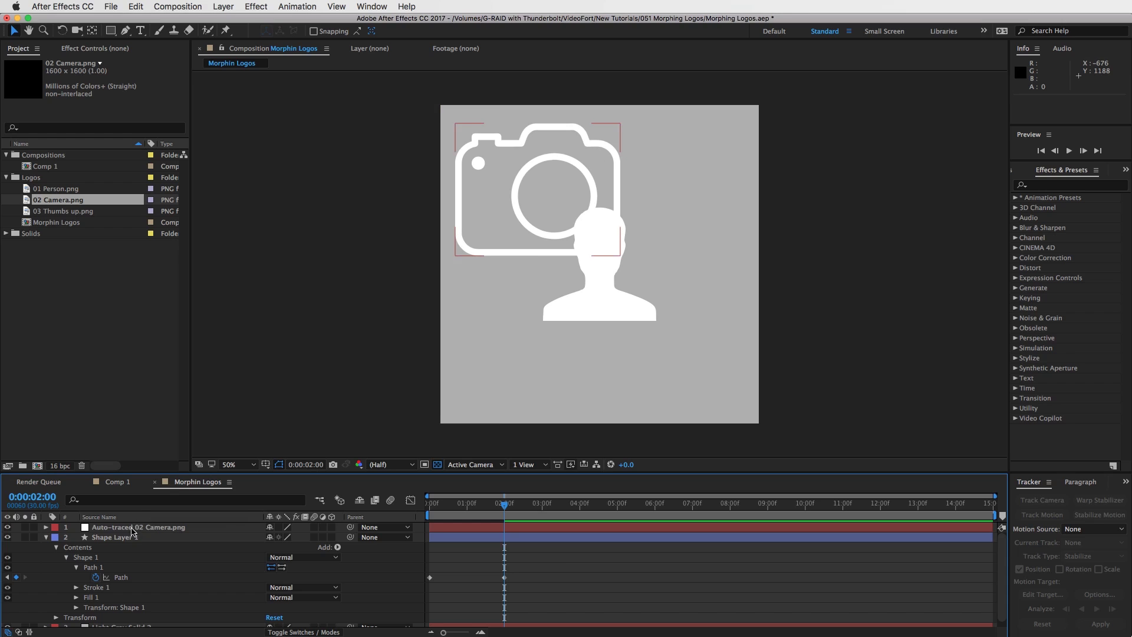
Delete Mask 2 through Mask 5 from the Auto-traced 02 Camera.png layer, keeping only the outer outline
click(53, 526)
click(47, 527)
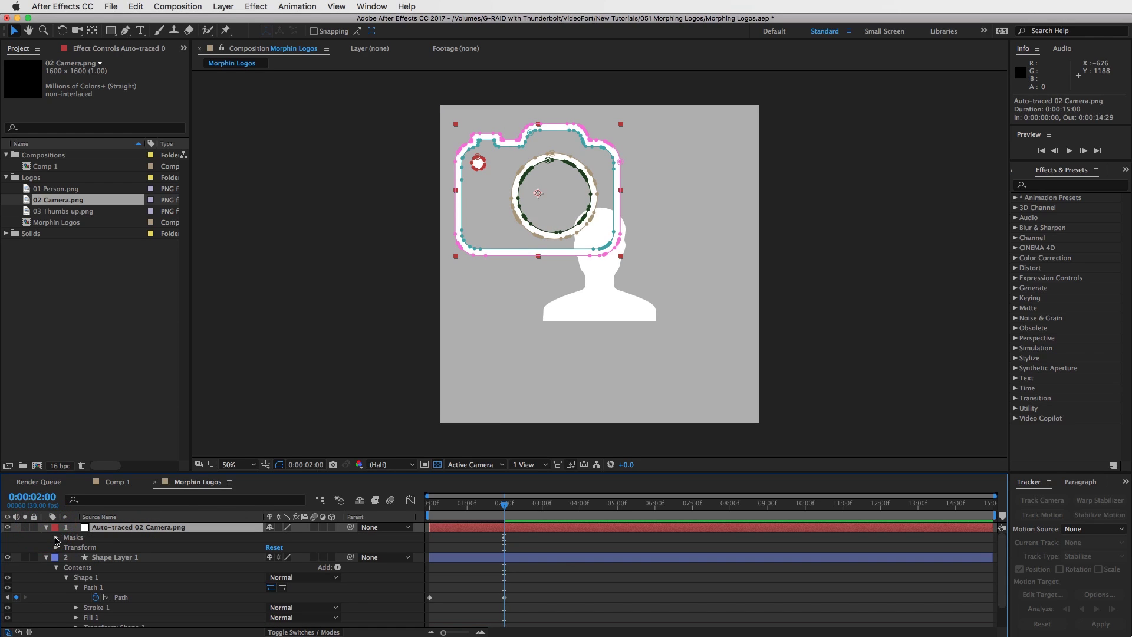
click(59, 537)
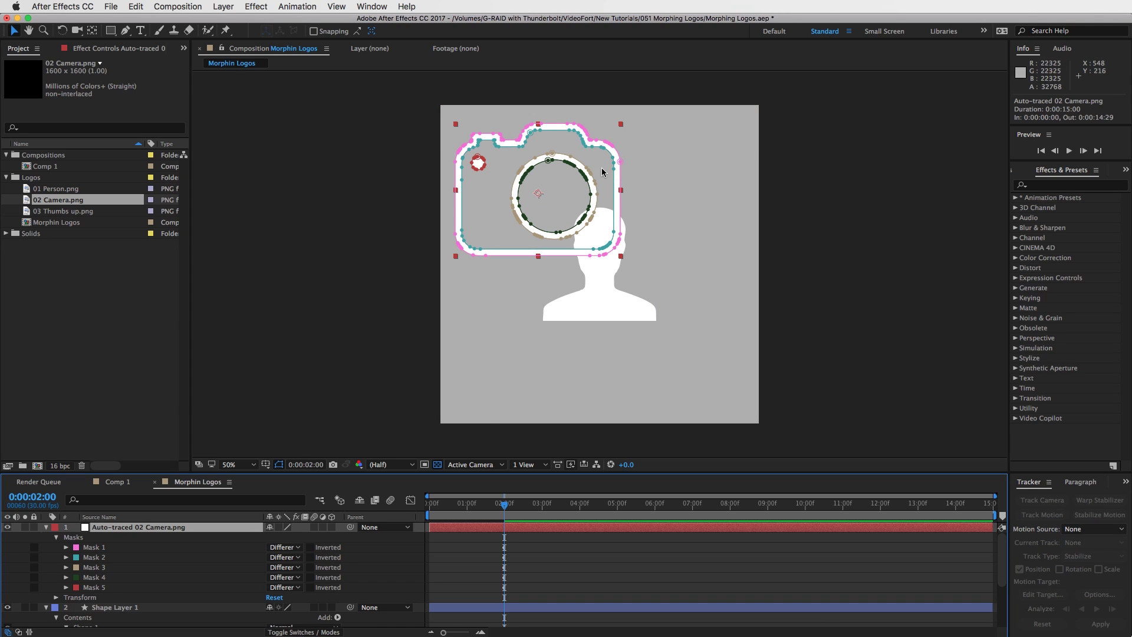
click(95, 587)
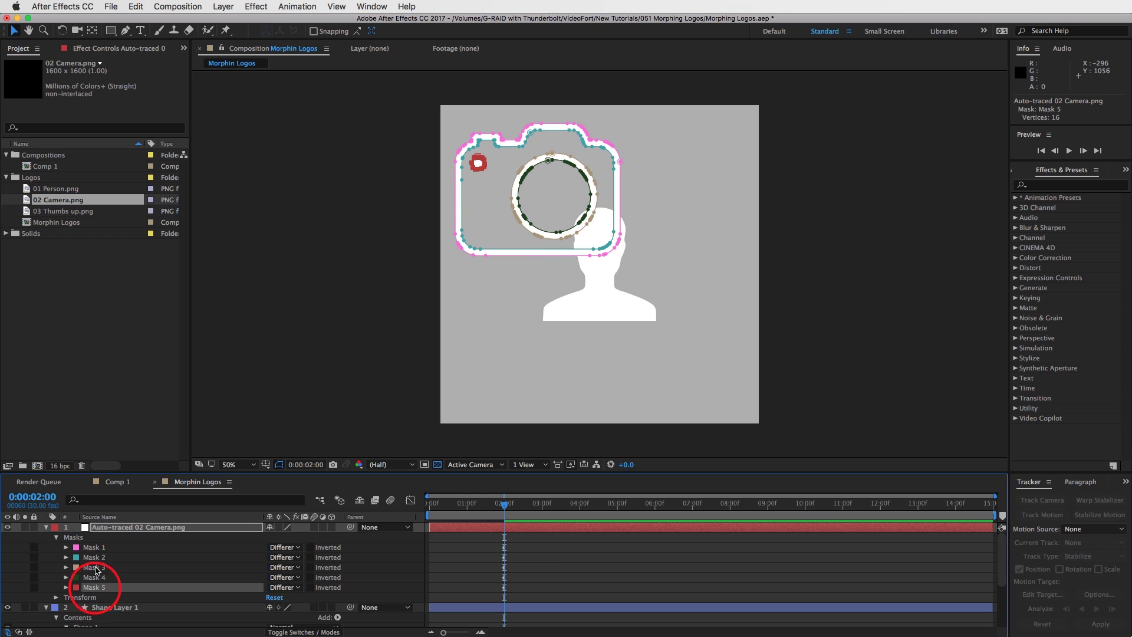
shift+click(96, 558)
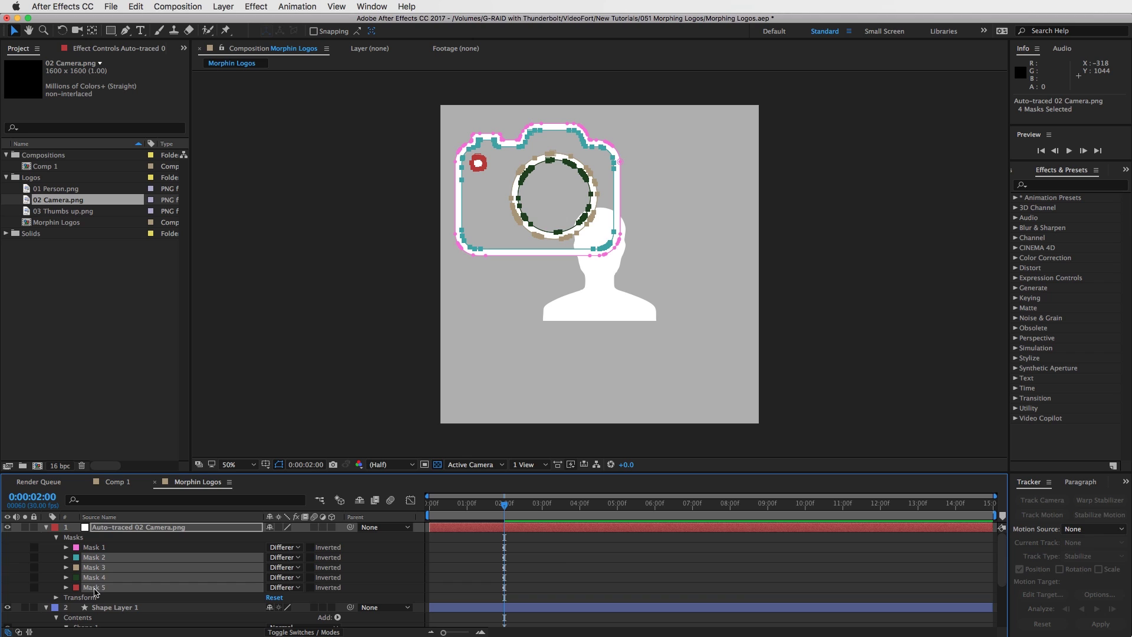
key(Delete)
Copy the Mask Path of the camera layer's Mask 1 and paste it into the shape layer's Path at 0:00:02:20
click(66, 547)
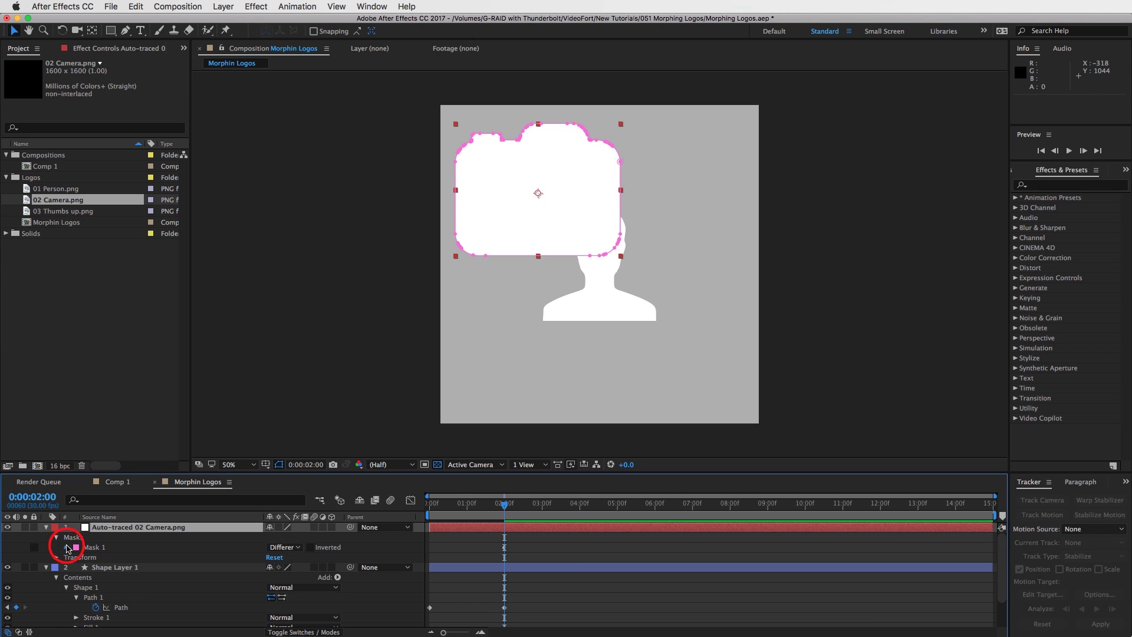
click(120, 558)
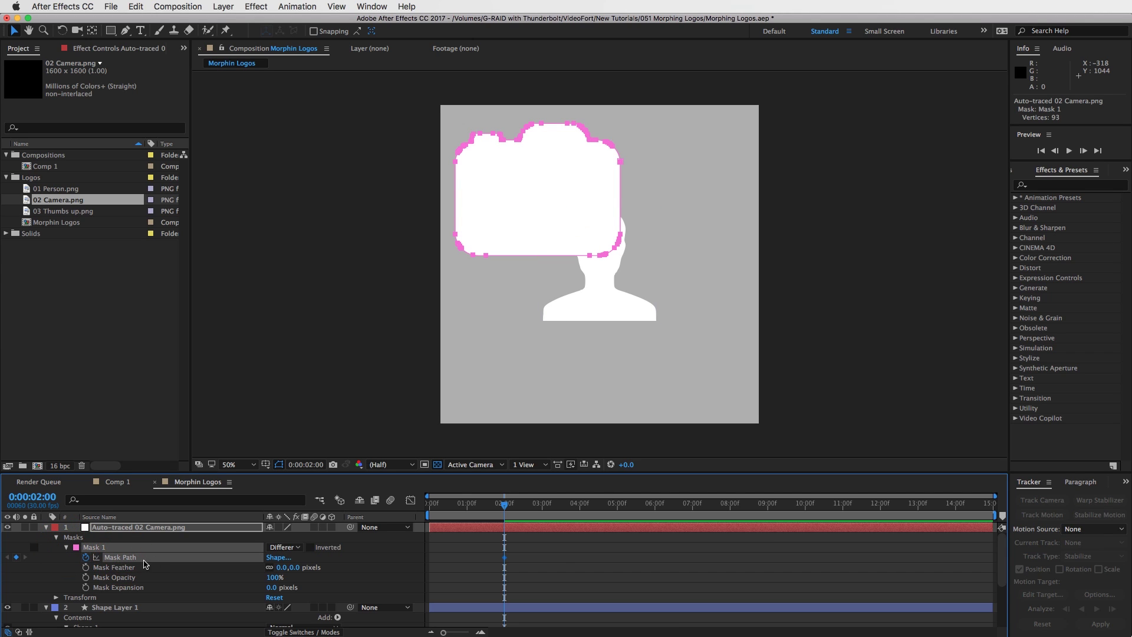
key(cmd+c)
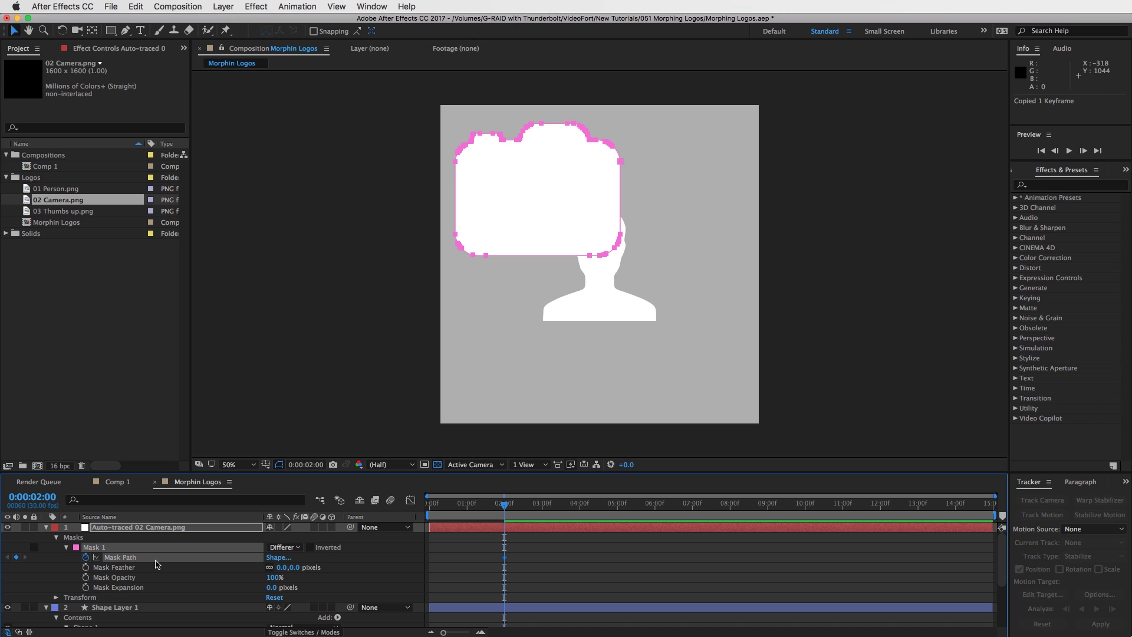
scroll(127, 551, down, 5)
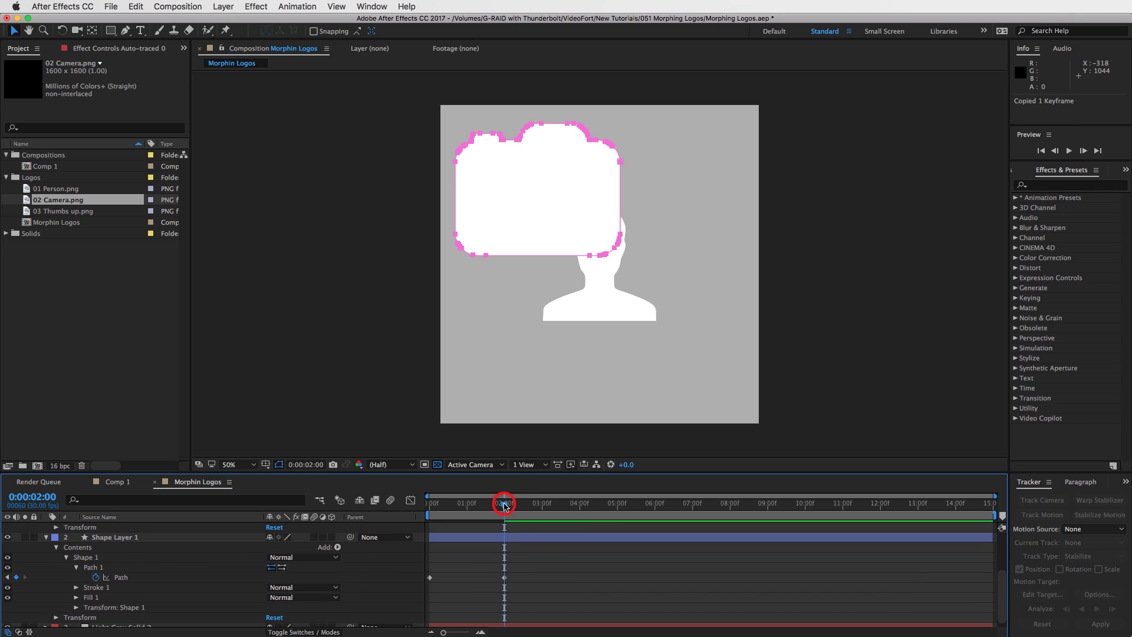
drag(504, 505, 530, 507)
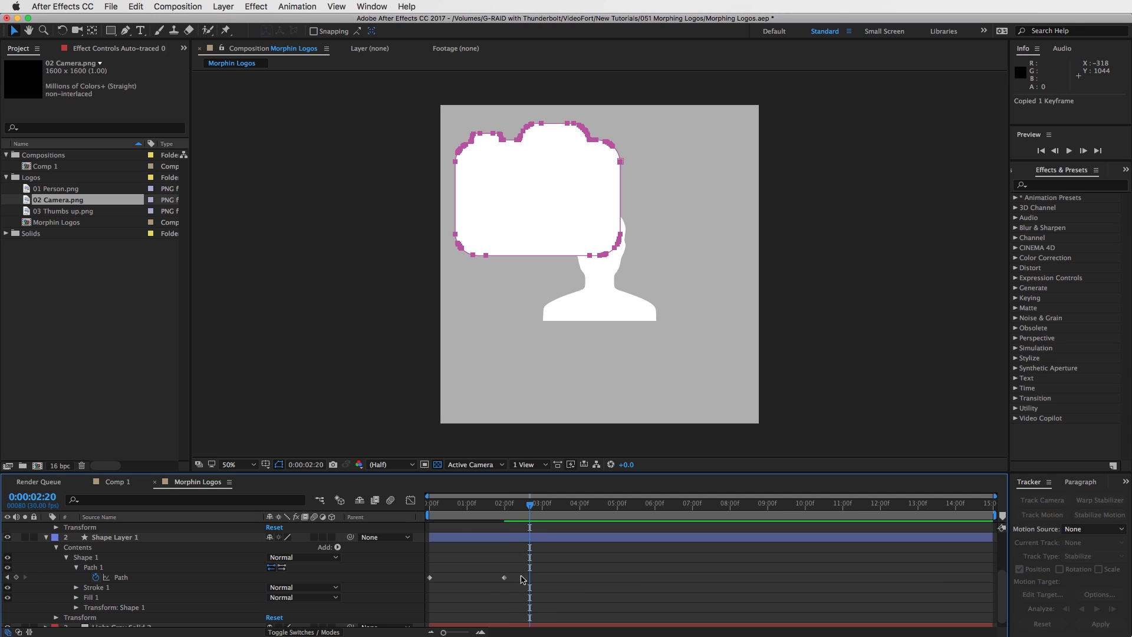
click(124, 579)
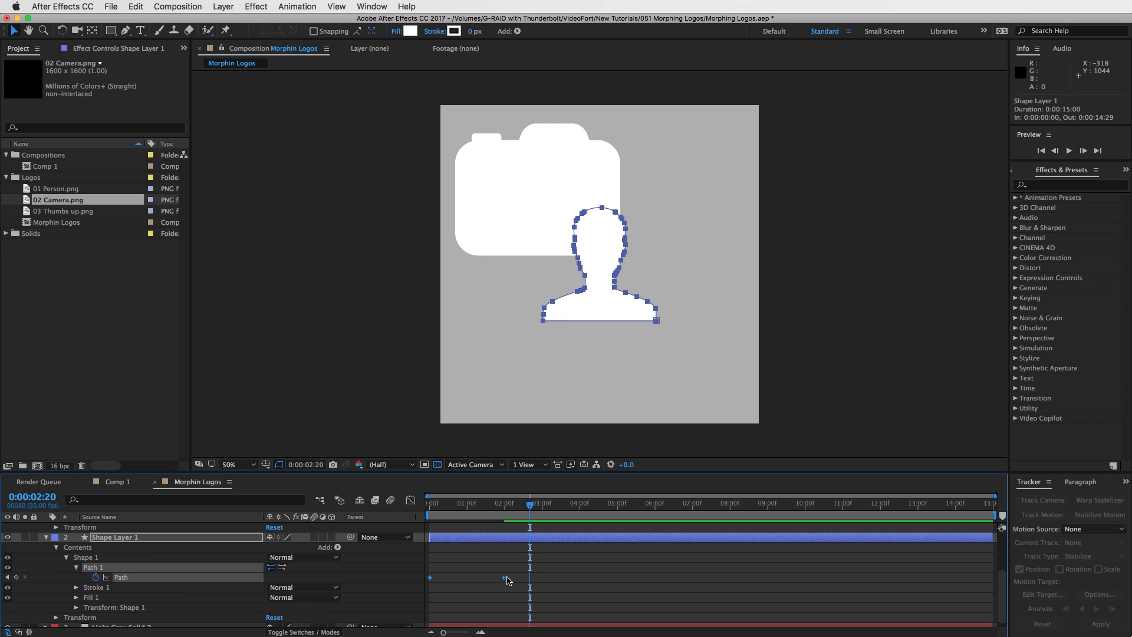
key(super+v)
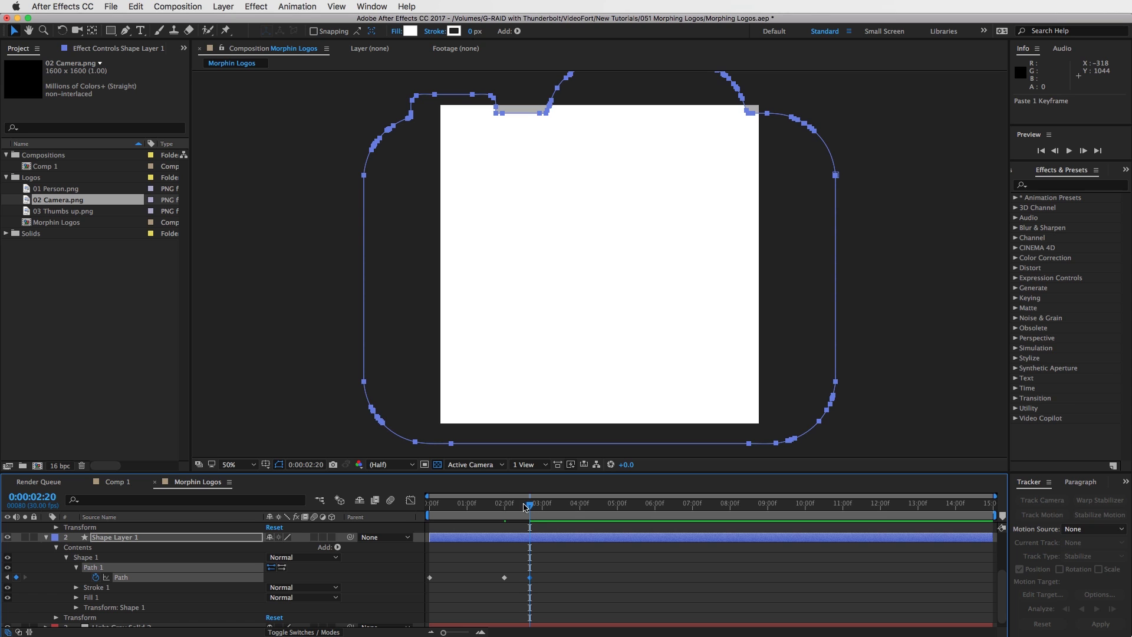
Add a Scale keyframe at 0:00:02:00 in the Shape 1 group's transform
mouse_move(525, 506)
mouse_down()
mouse_move(508, 506)
mouse_move(538, 506)
mouse_move(502, 506)
mouse_move(530, 504)
mouse_up()
drag(530, 503, 505, 506)
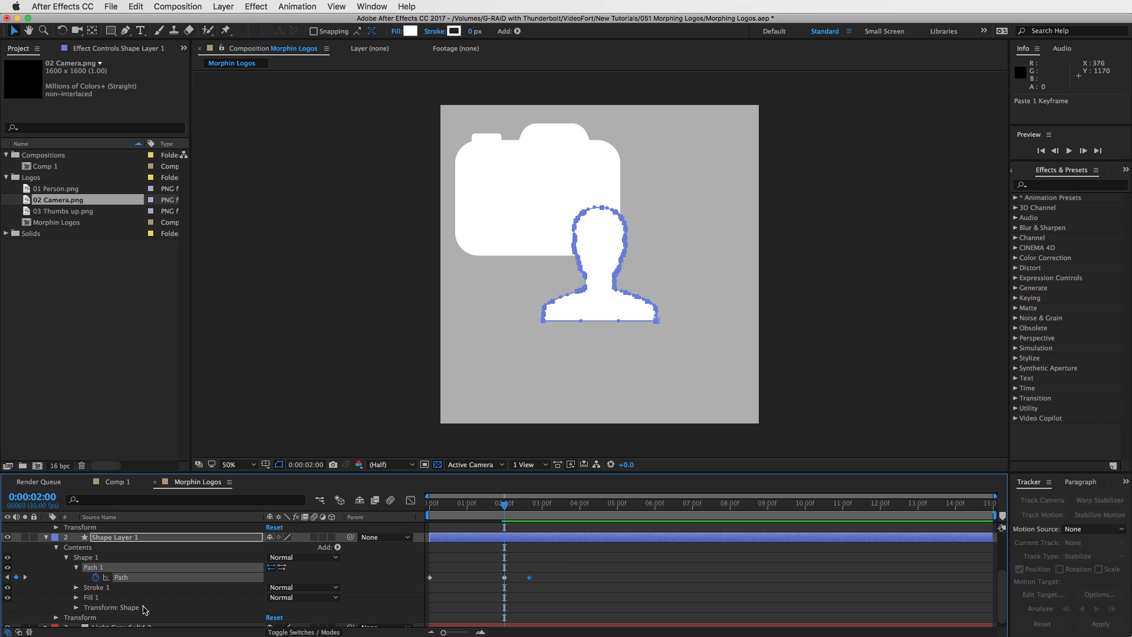
click(77, 608)
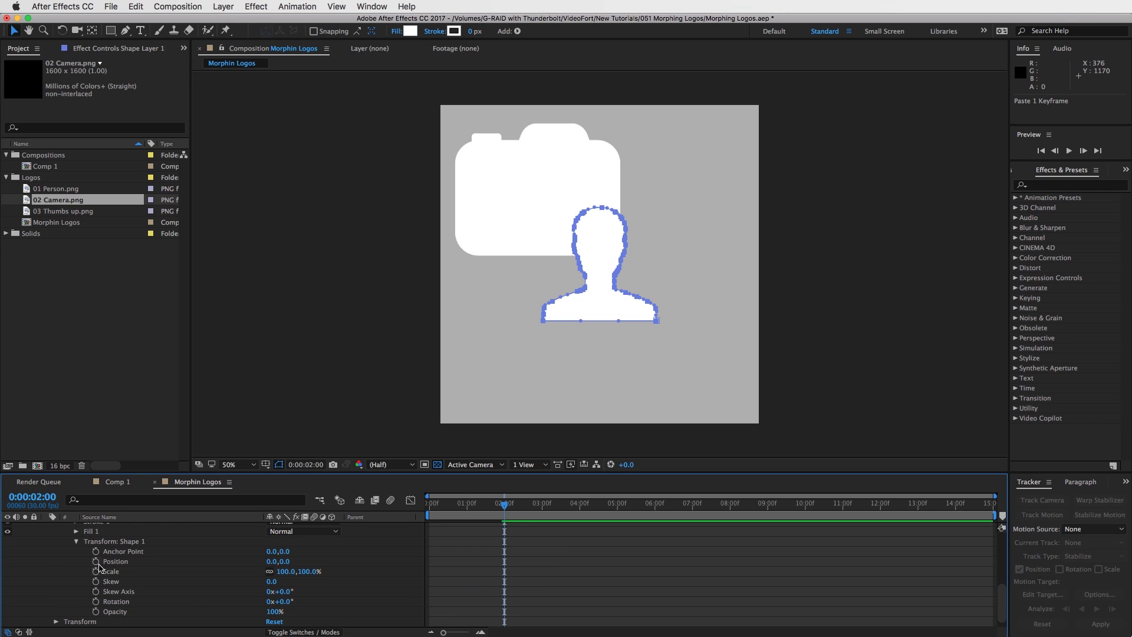
scroll(466, 567, up, 2)
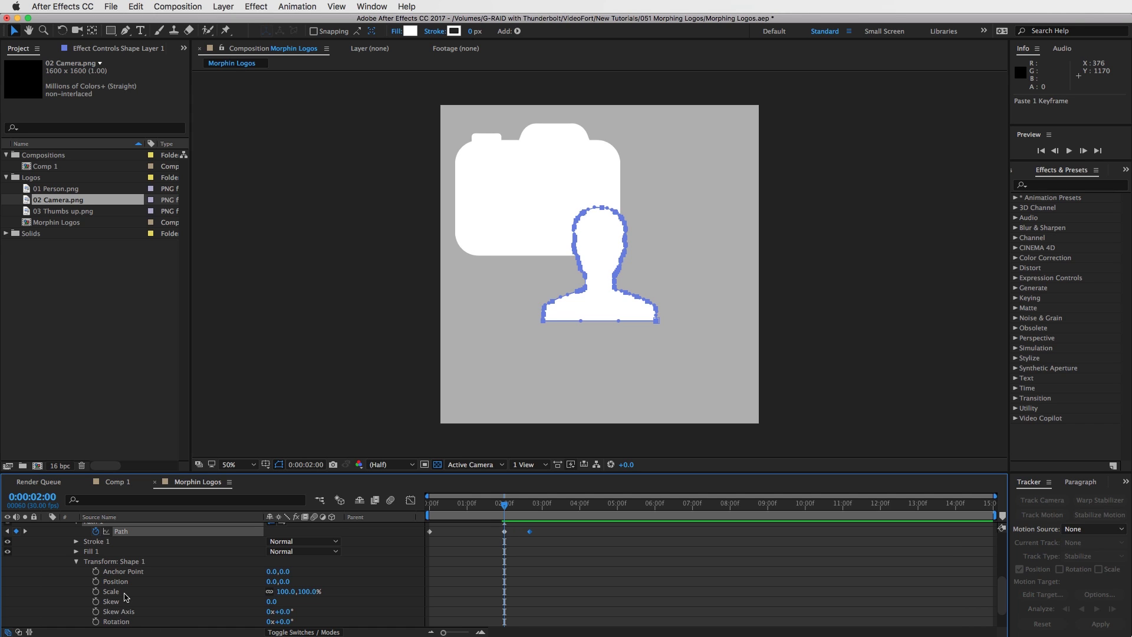
click(96, 591)
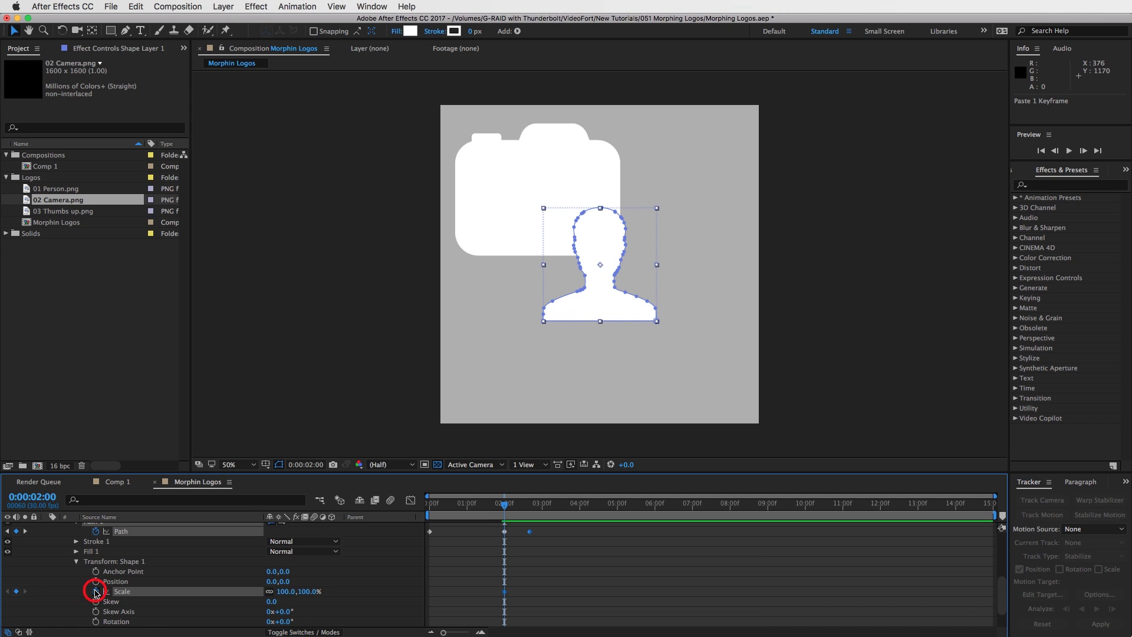
Set the Shape 1 group's Scale to 36% at 0:00:02:20
drag(501, 508, 529, 506)
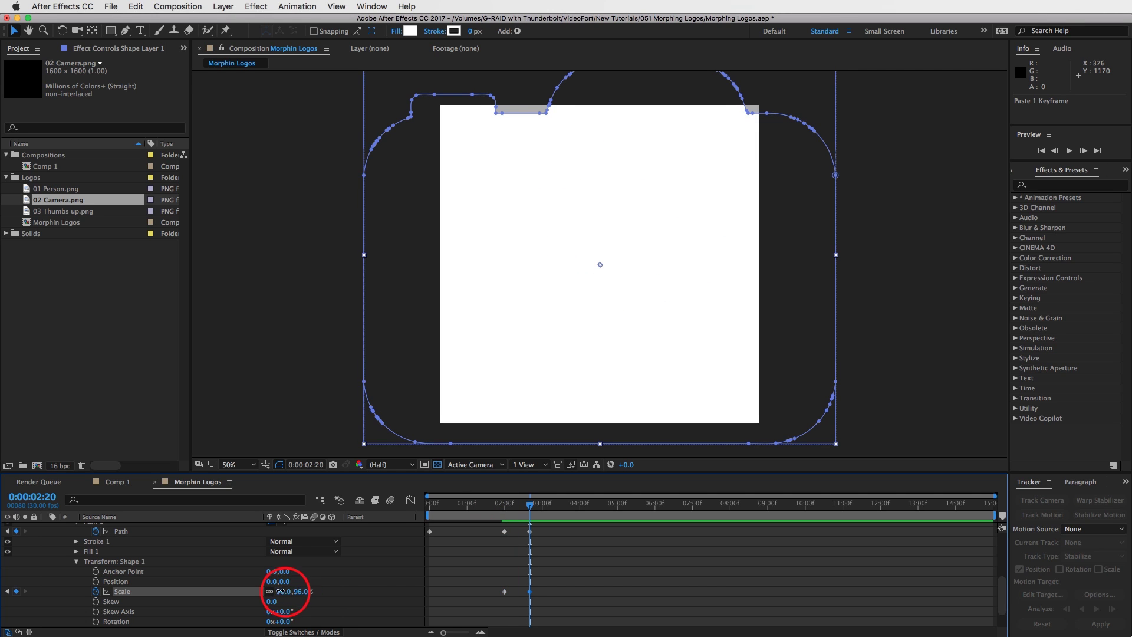
drag(287, 595, 237, 582)
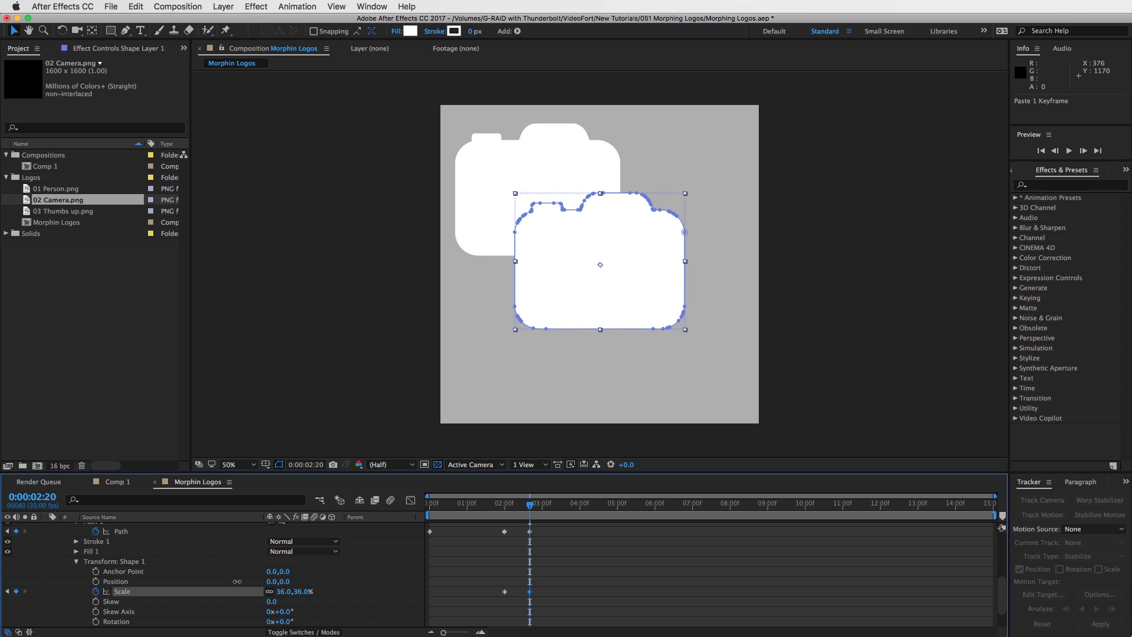
click(563, 565)
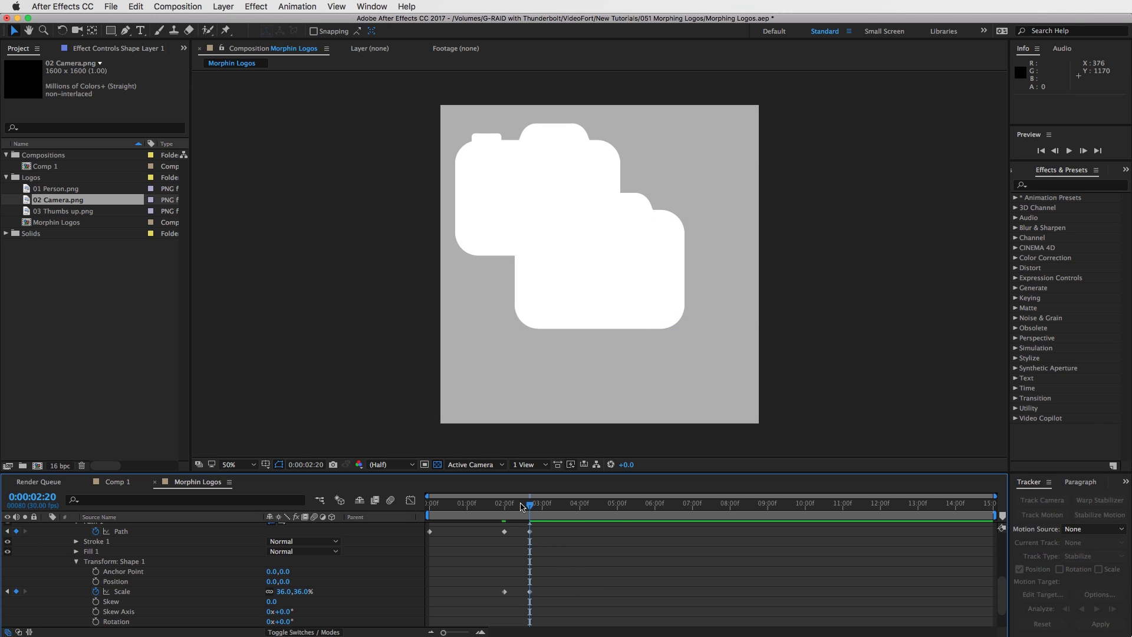
Delete the Auto-traced 02 Camera.png layer
scroll(354, 569, up, 5)
click(147, 527)
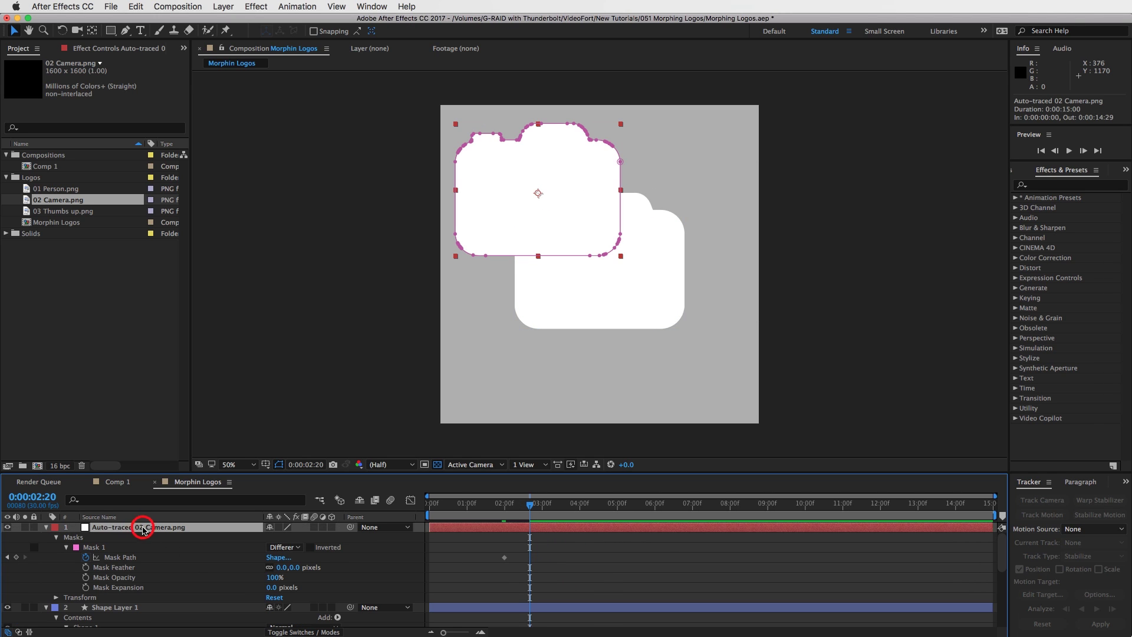
key(Delete)
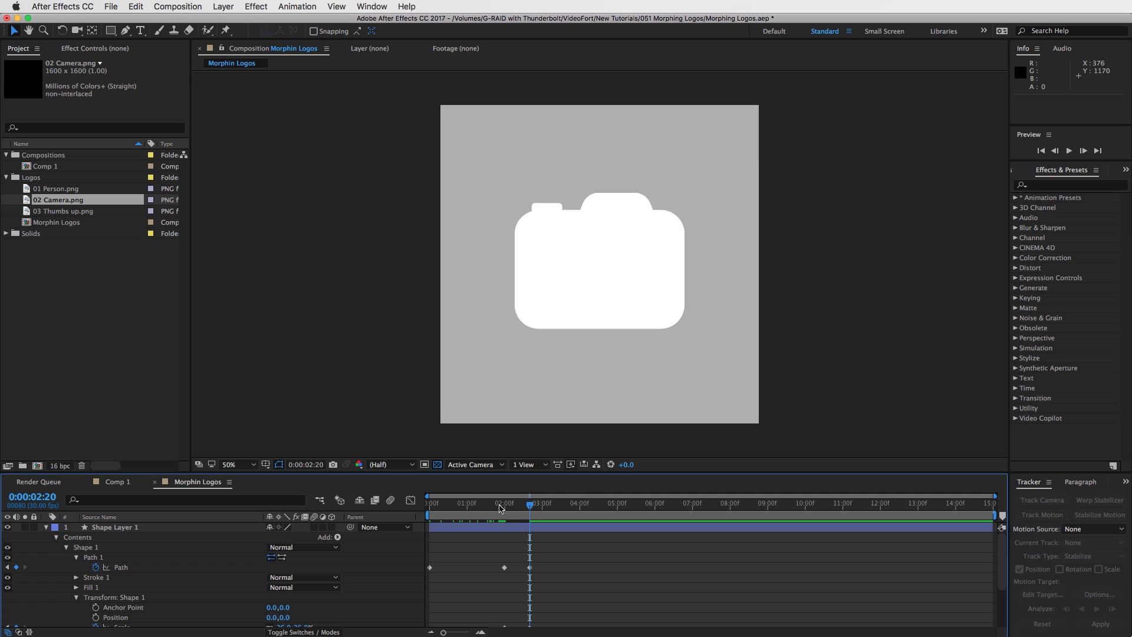
Copy the shape layer's Path keyframe from 0:00:02:20 and paste it at 0:00:04:04 to hold the camera outline
mouse_move(498, 504)
mouse_down()
mouse_move(546, 504)
mouse_move(498, 504)
mouse_move(530, 505)
mouse_move(502, 507)
mouse_move(531, 516)
mouse_up()
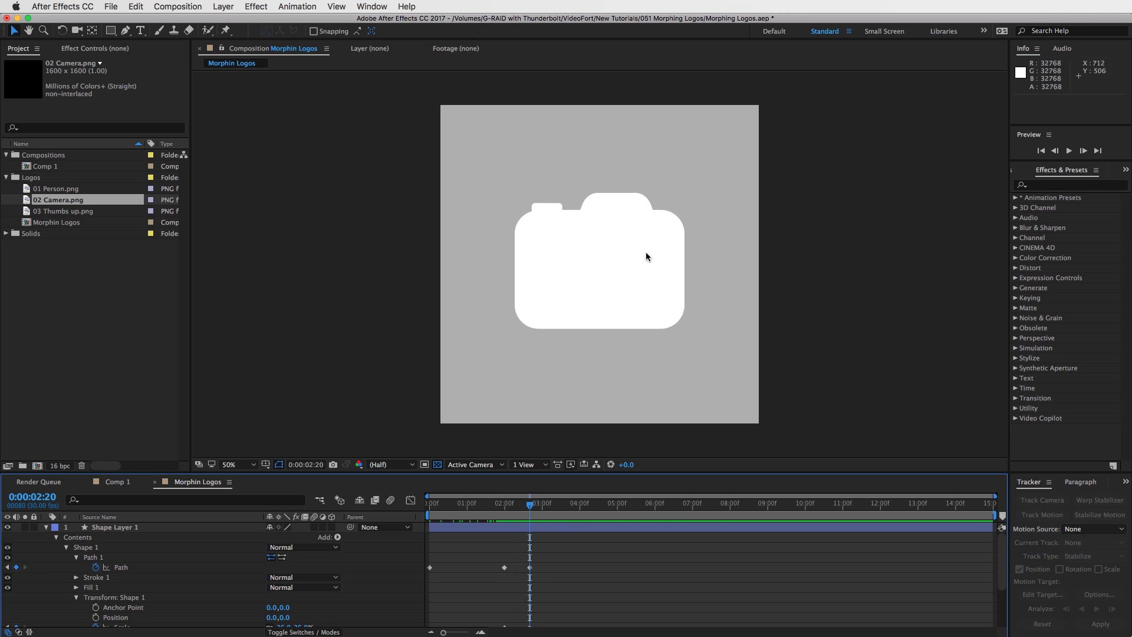
click(529, 567)
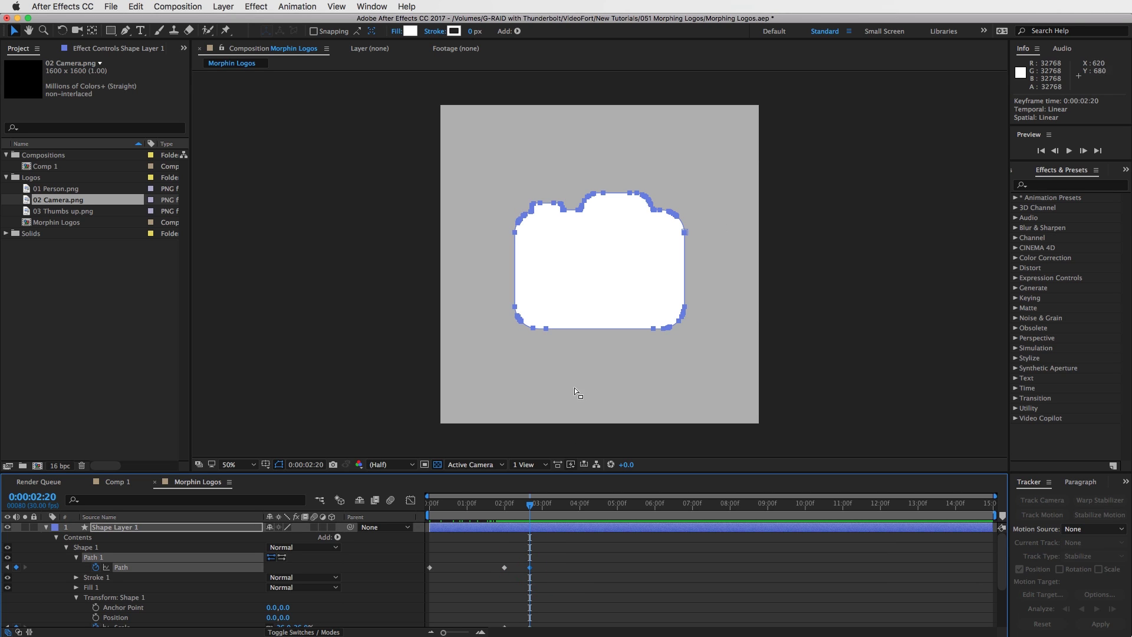
drag(532, 510, 588, 505)
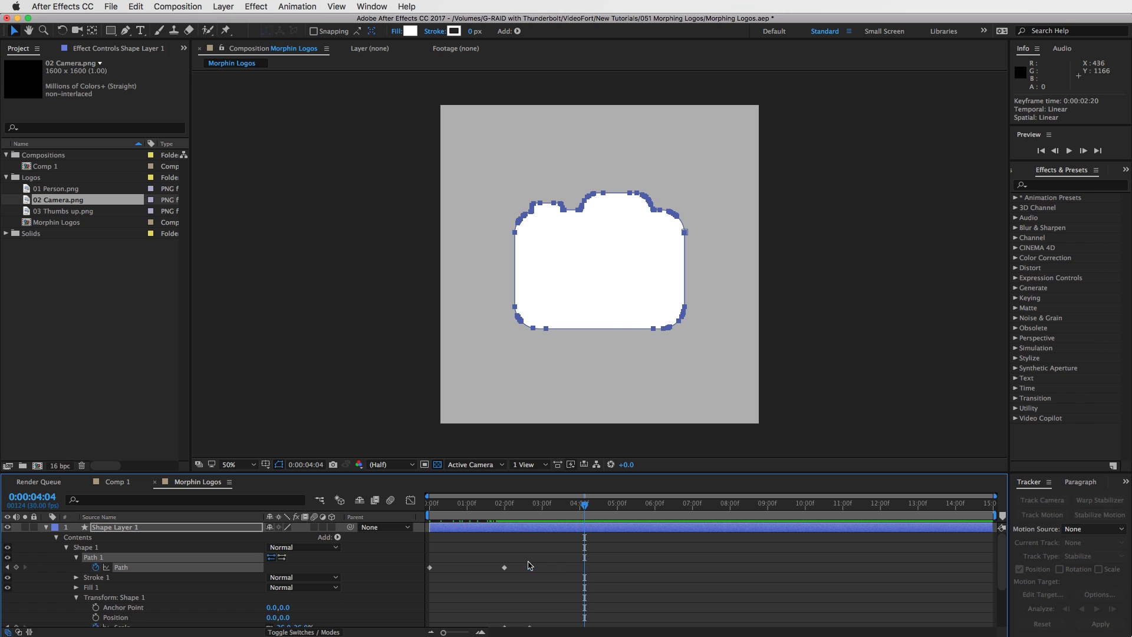
key(super+c)
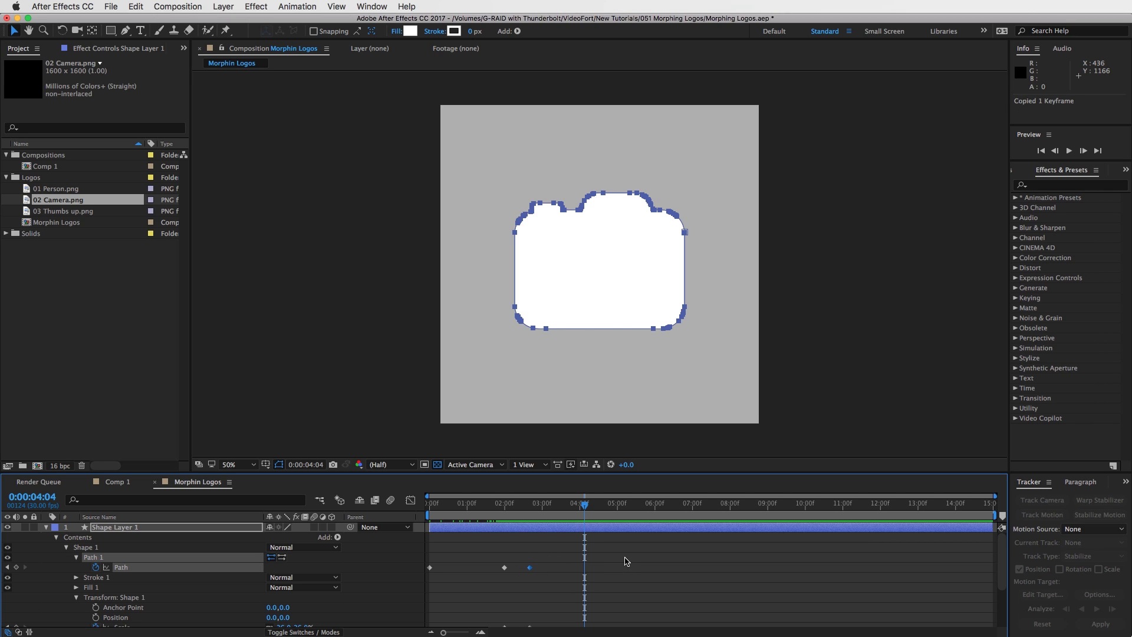
key(super+v)
Add 03 Thumbs up.png to the composition as the top layer and place it in the upper-left area at about 316, 278
mouse_move(575, 504)
mouse_down()
mouse_move(530, 506)
mouse_move(587, 506)
mouse_move(542, 517)
mouse_move(582, 505)
mouse_up()
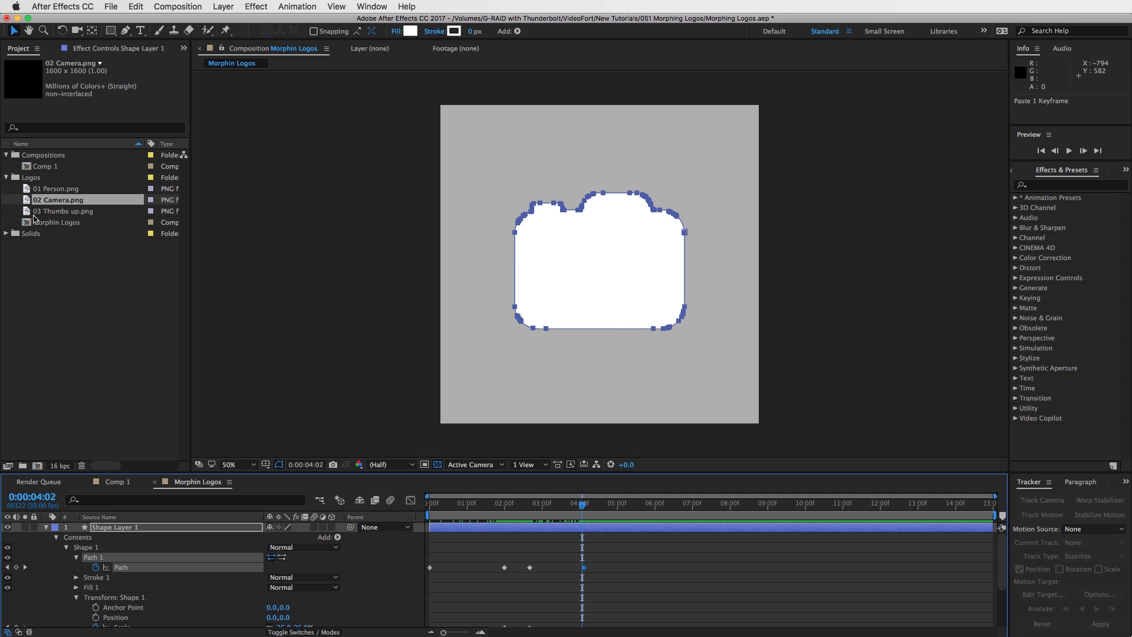
drag(27, 214, 551, 333)
drag(518, 408, 563, 202)
click(526, 536)
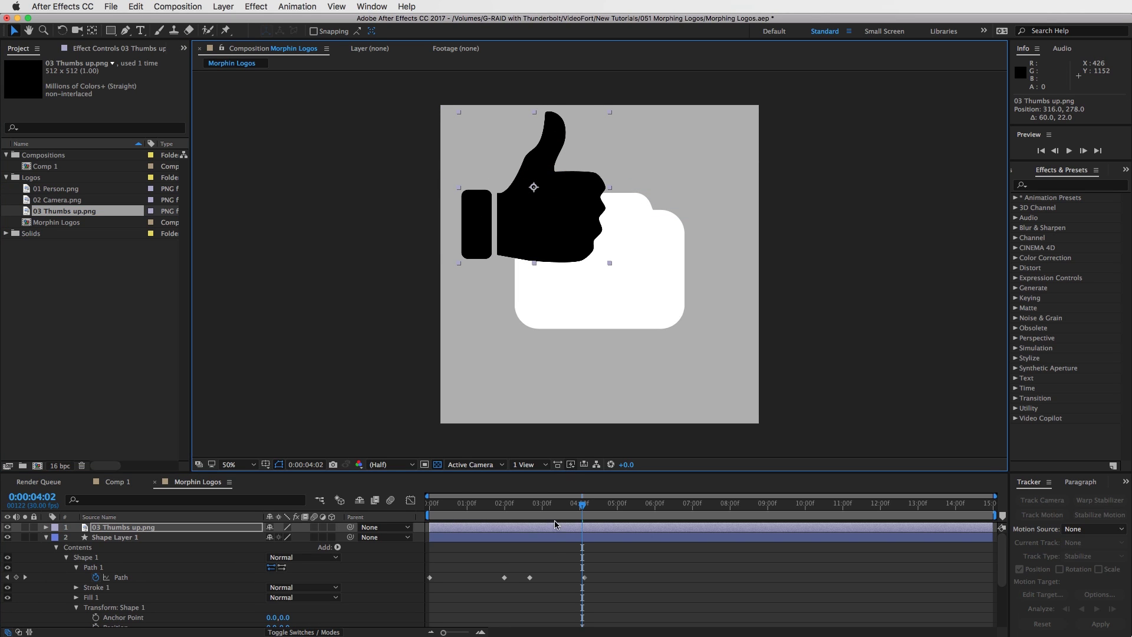
Auto-trace the alpha channel of the thumbs-up layer for the current frame, applying the masks to a new layer
click(176, 6)
mouse_move(226, 6)
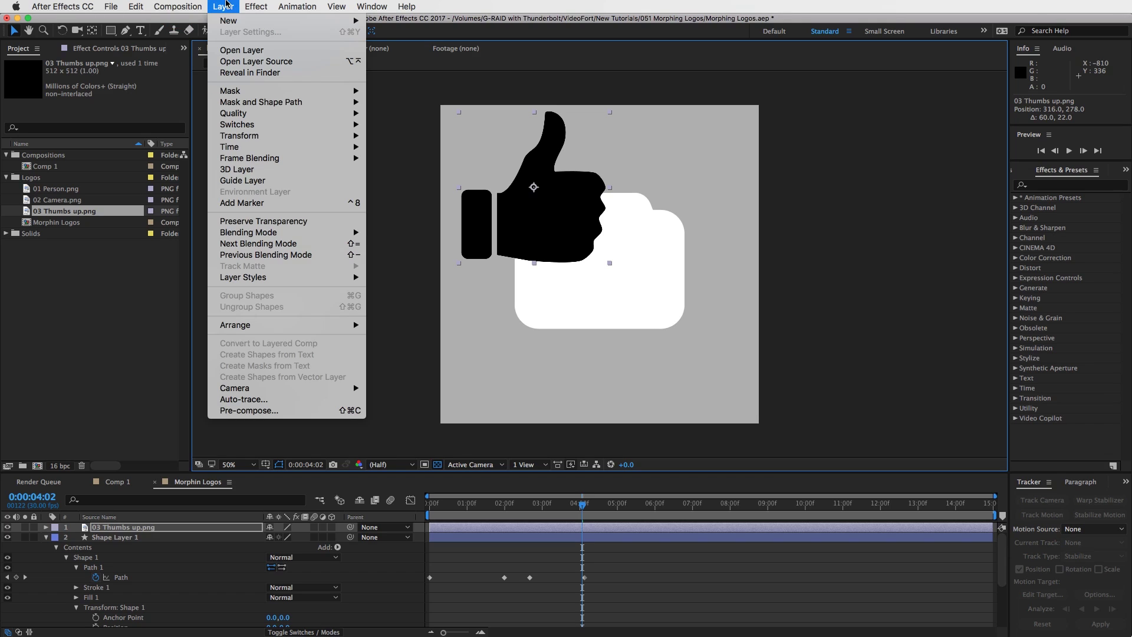
click(254, 400)
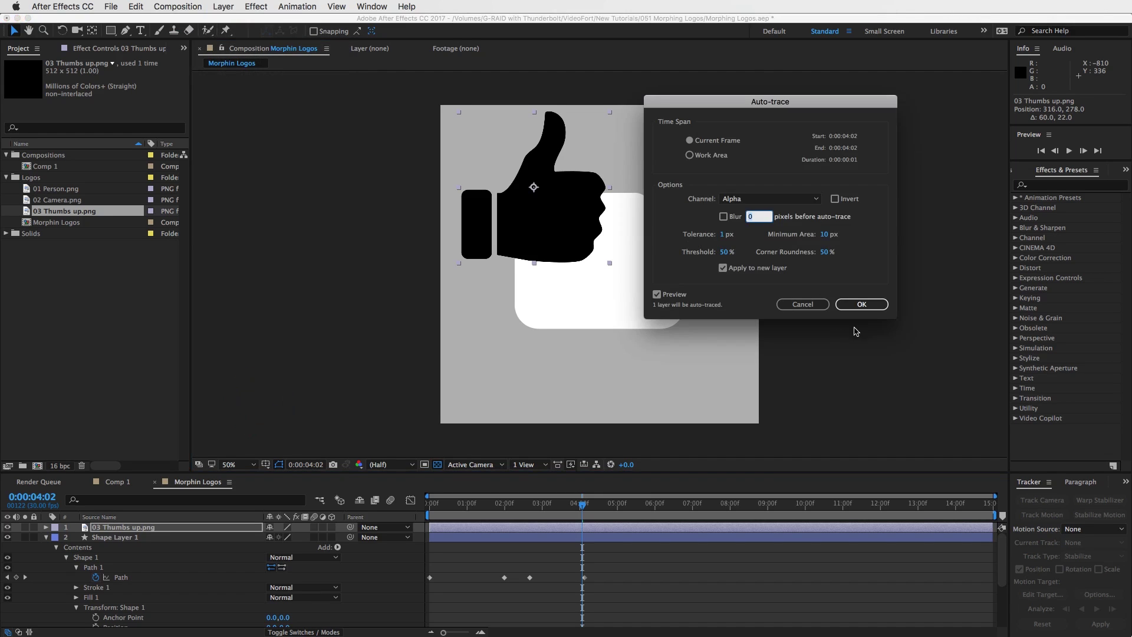
click(865, 301)
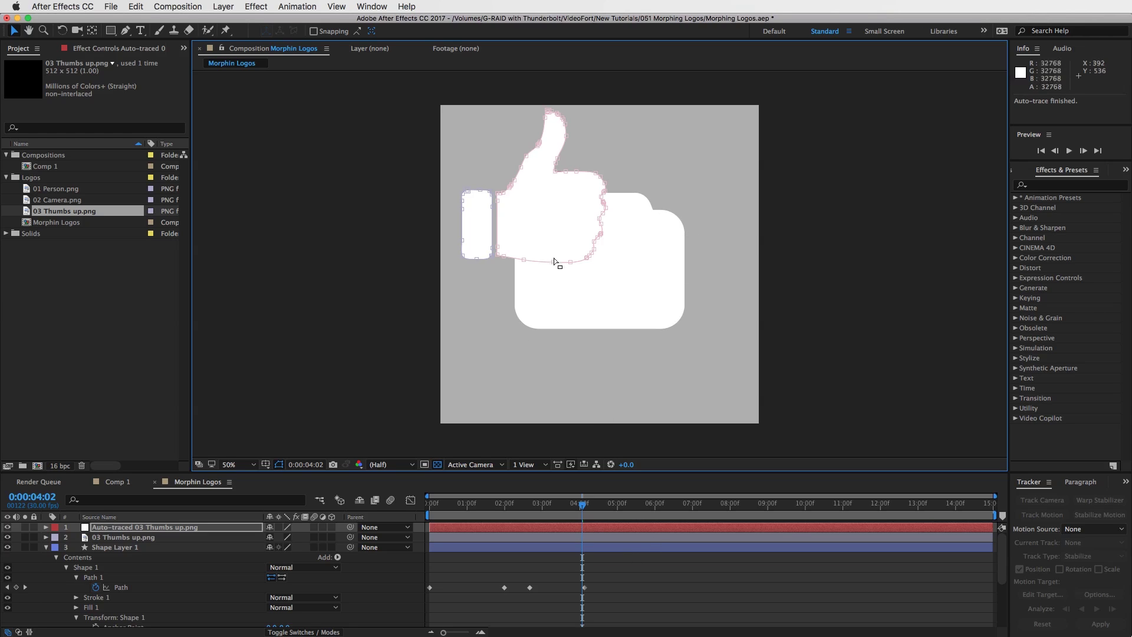
Copy the Mask Path of Mask 1, the hand outline, from the Auto-traced 03 Thumbs up.png layer
click(46, 527)
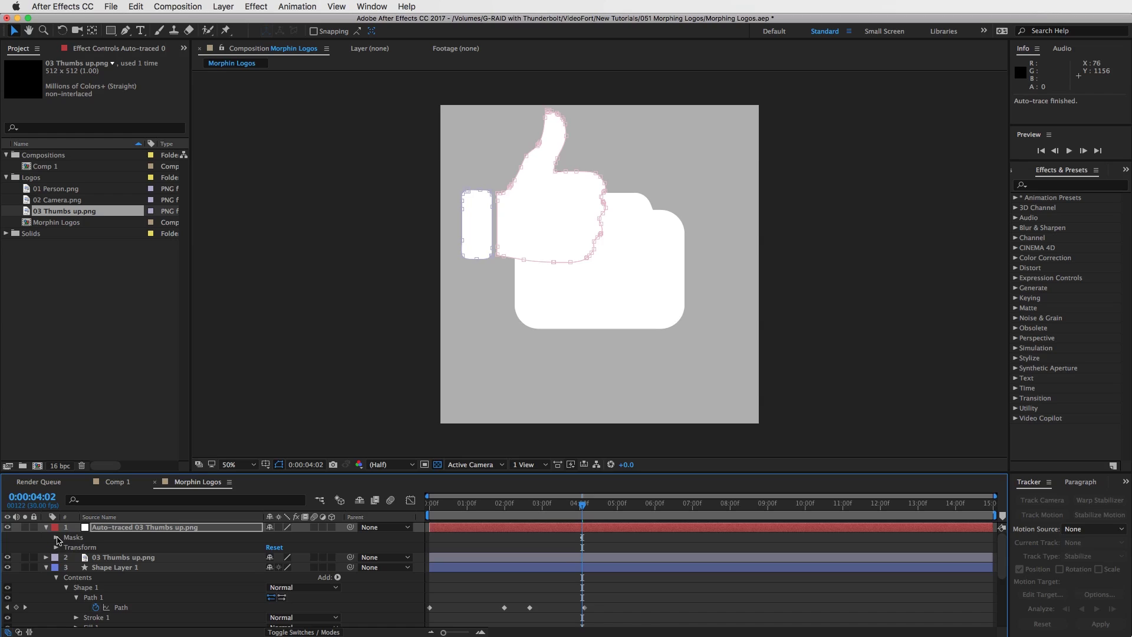
click(57, 537)
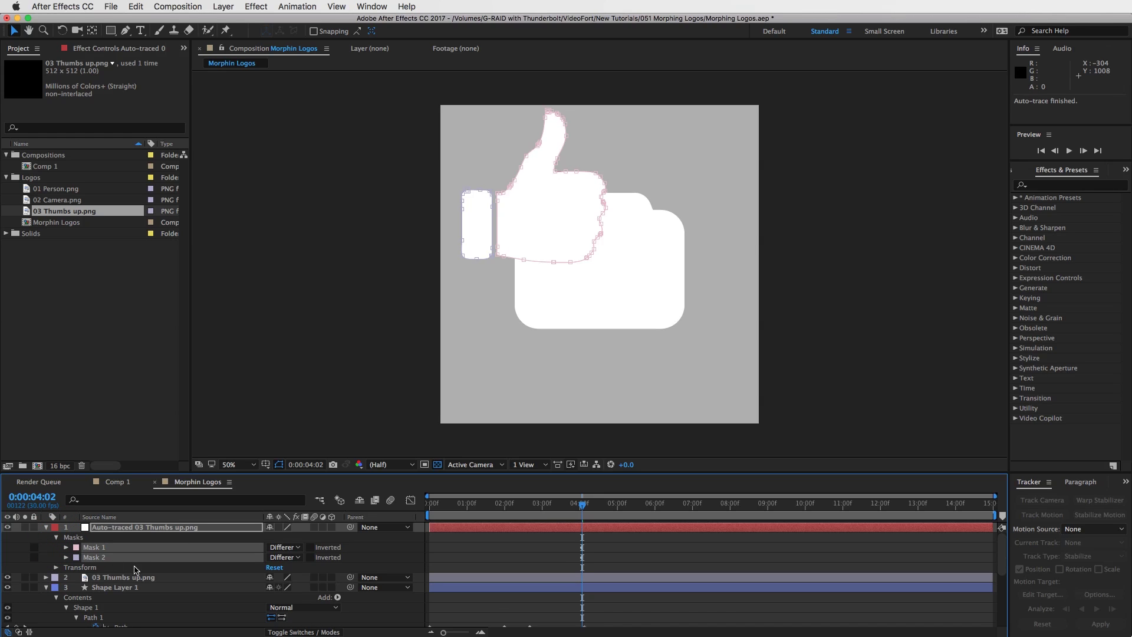
click(100, 567)
click(67, 547)
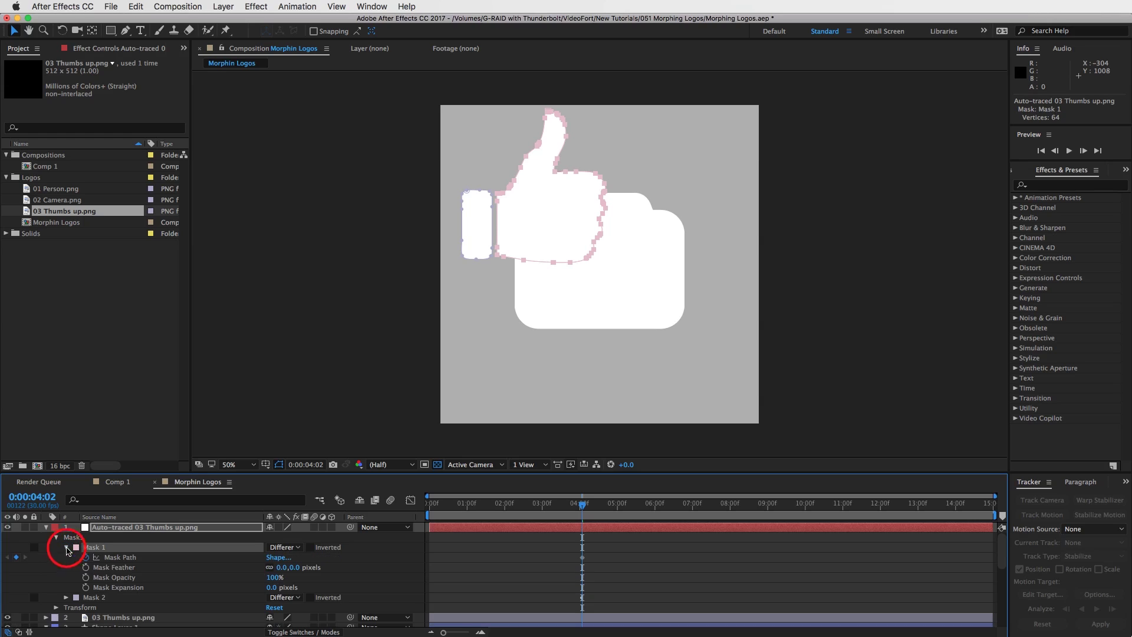
click(116, 557)
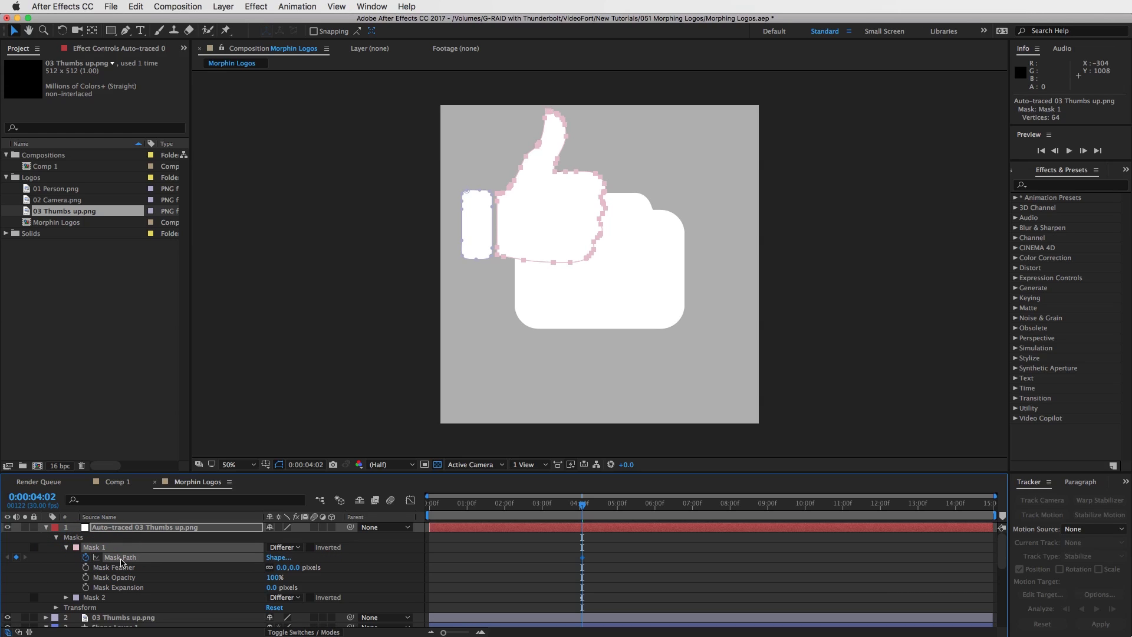
key(super+c)
Paste the copied hand outline into the shape layer's Path at 0:00:04:23
click(66, 547)
click(56, 537)
click(46, 567)
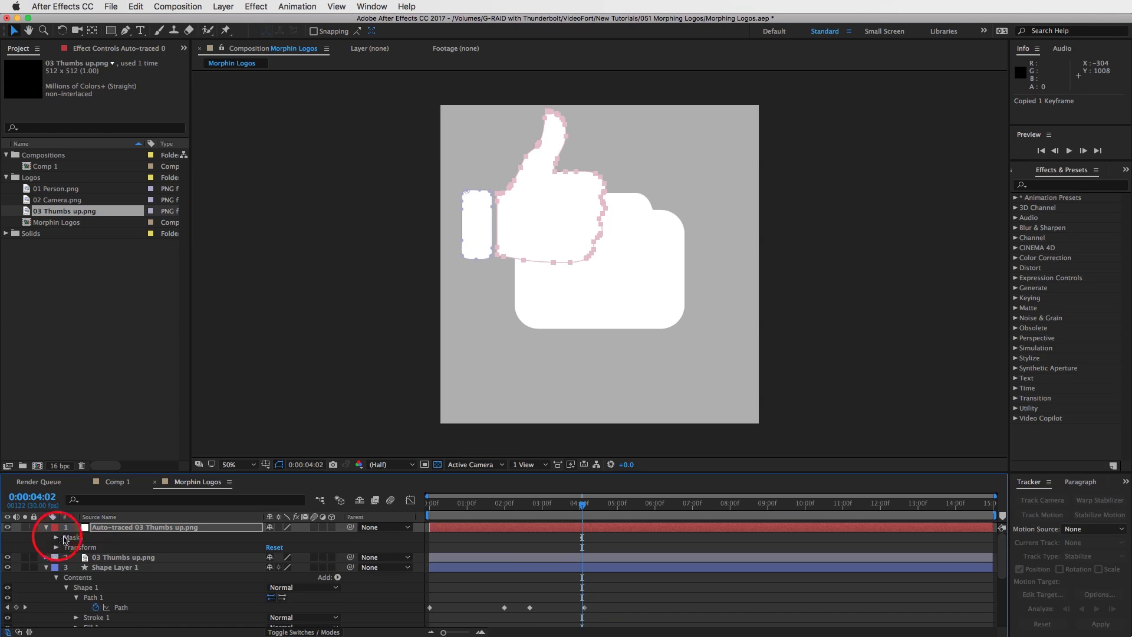
drag(585, 508, 612, 508)
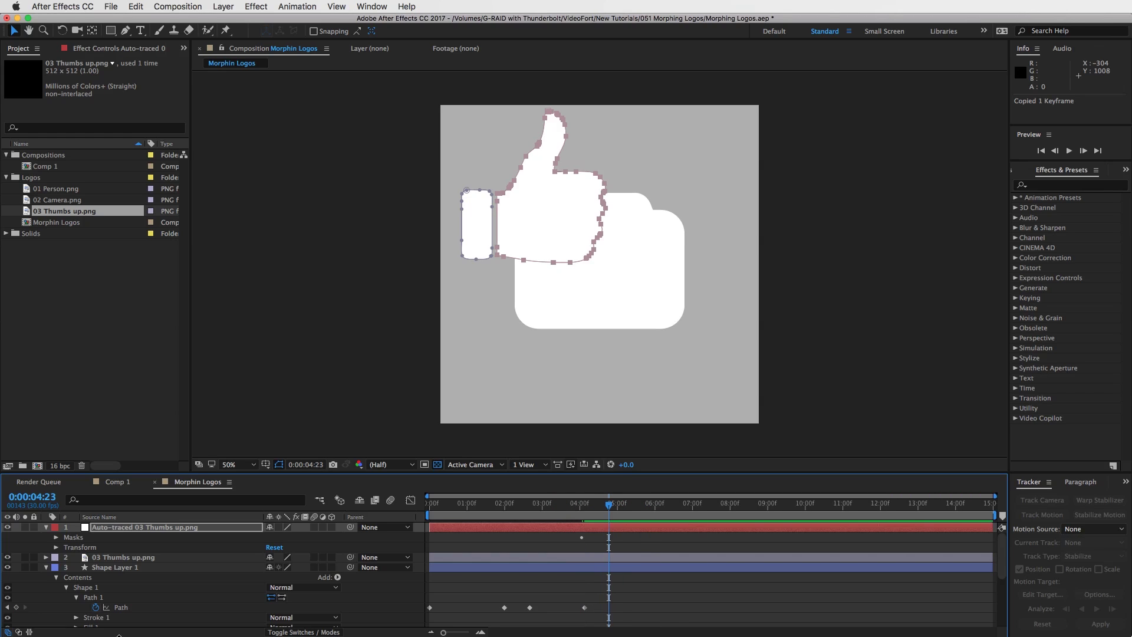
click(122, 607)
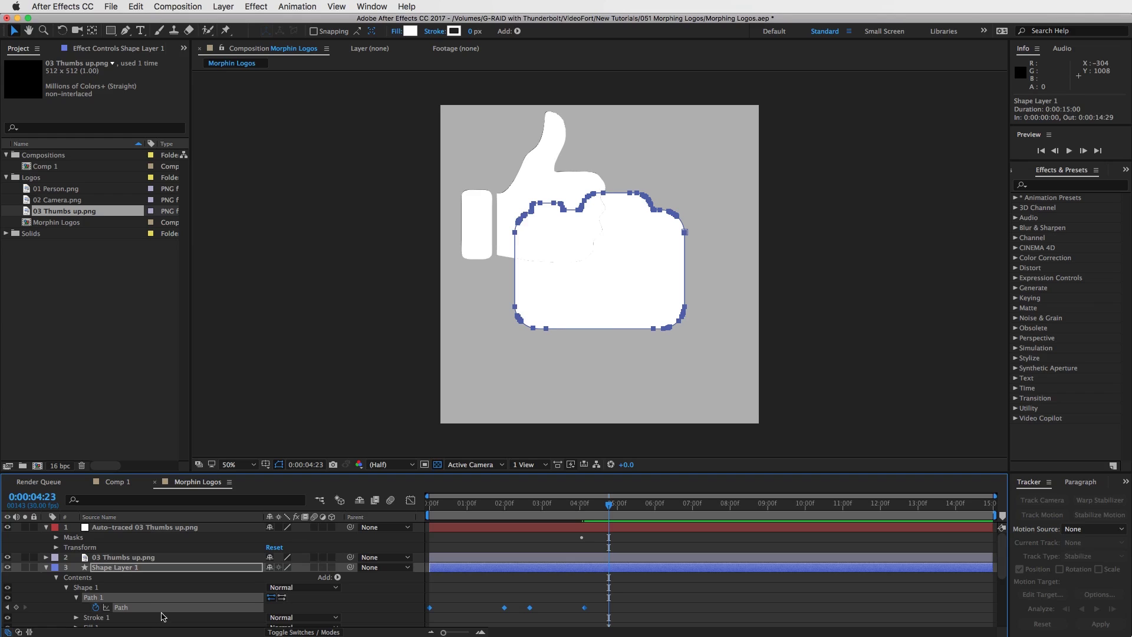
key(super+v)
mouse_move(604, 505)
mouse_down()
mouse_move(586, 507)
mouse_move(609, 512)
mouse_up()
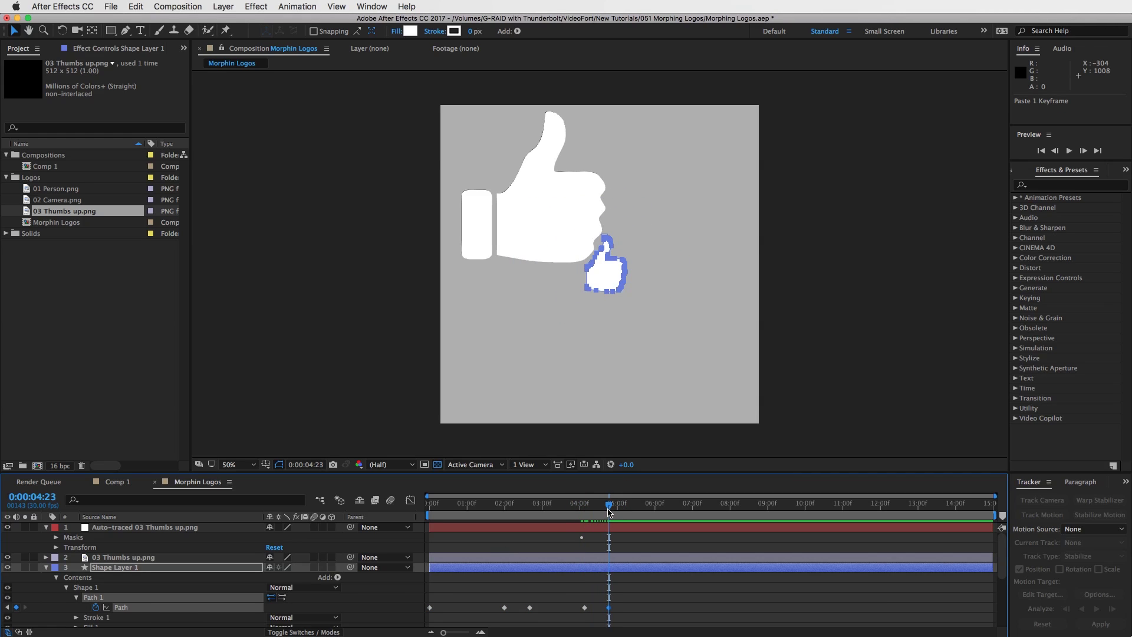
Copy the Shape 1 group's Scale keyframe from 0:00:02:20 and paste it at 0:00:04:04
scroll(564, 600, down, 4)
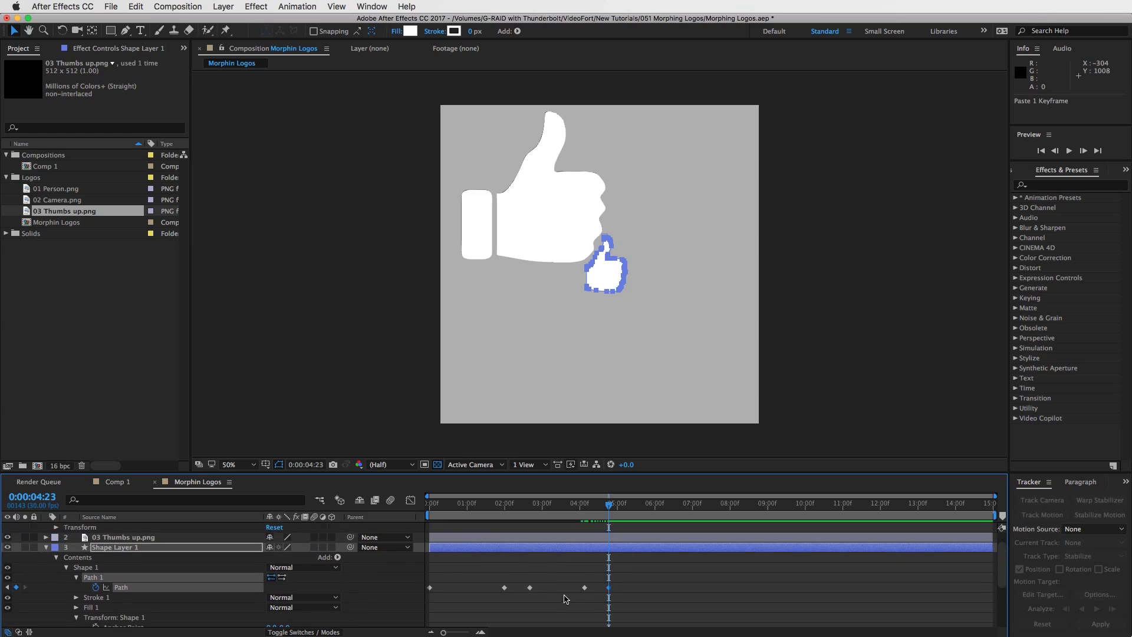
scroll(146, 586, down, 4)
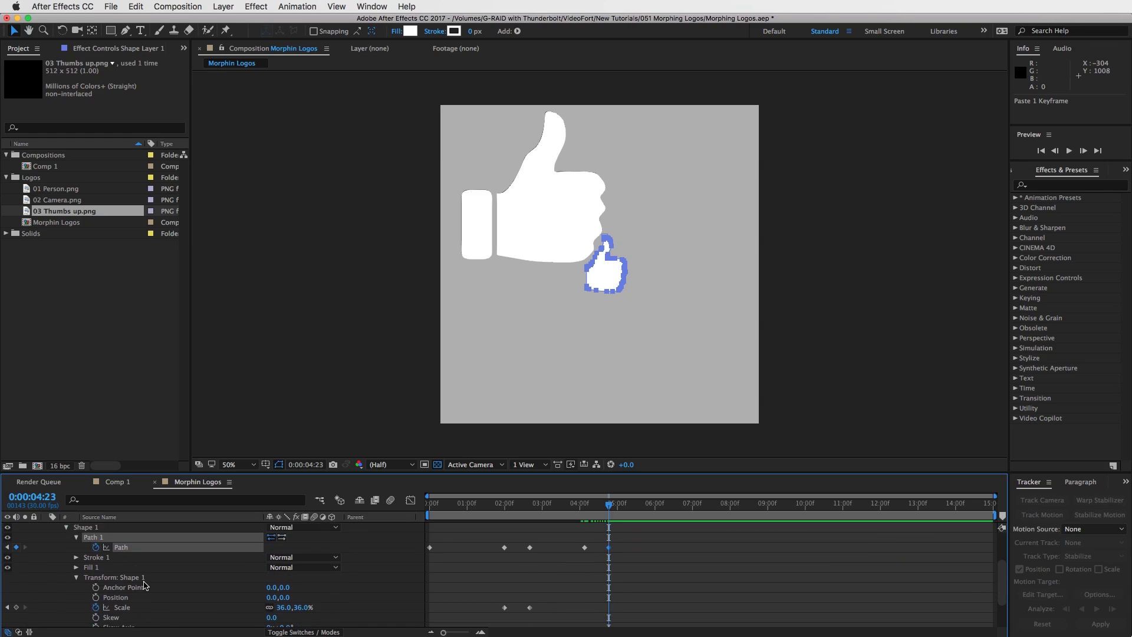
drag(557, 588, 500, 600)
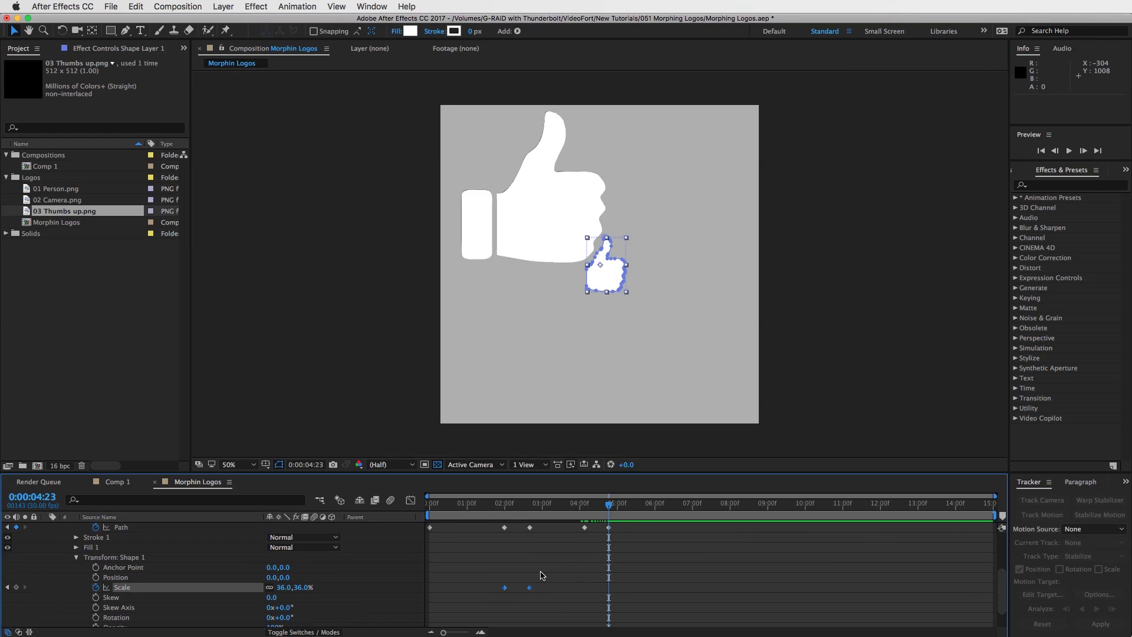
click(529, 587)
key(cmd+c)
click(582, 504)
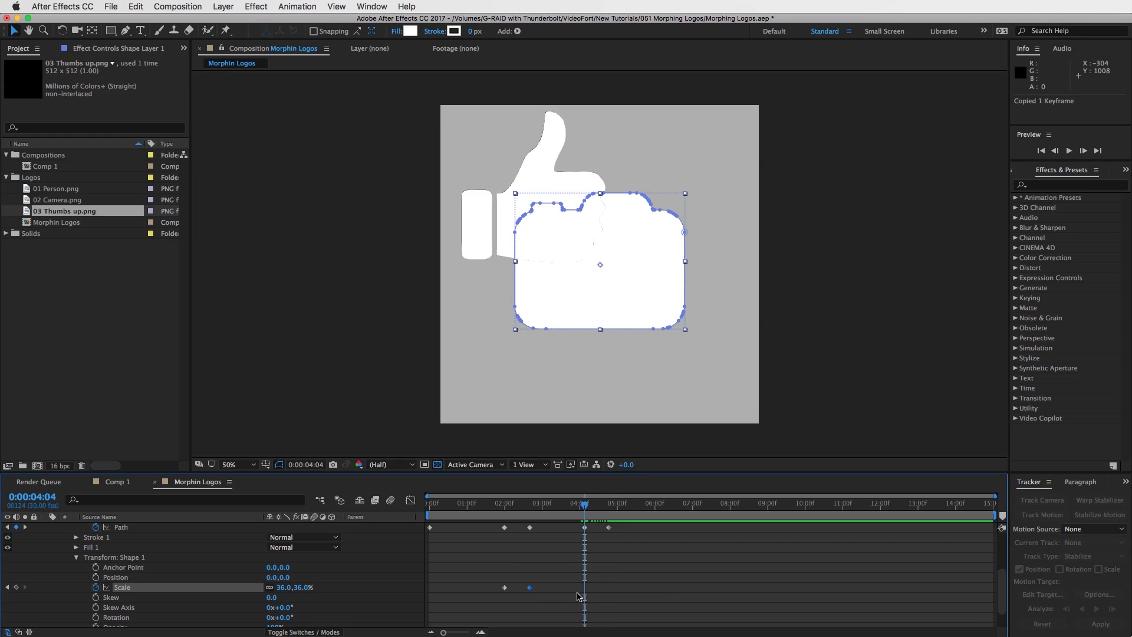
key(cmd+v)
Set the Shape 1 group's Scale to 75% at 0:00:04:23
drag(583, 506, 606, 510)
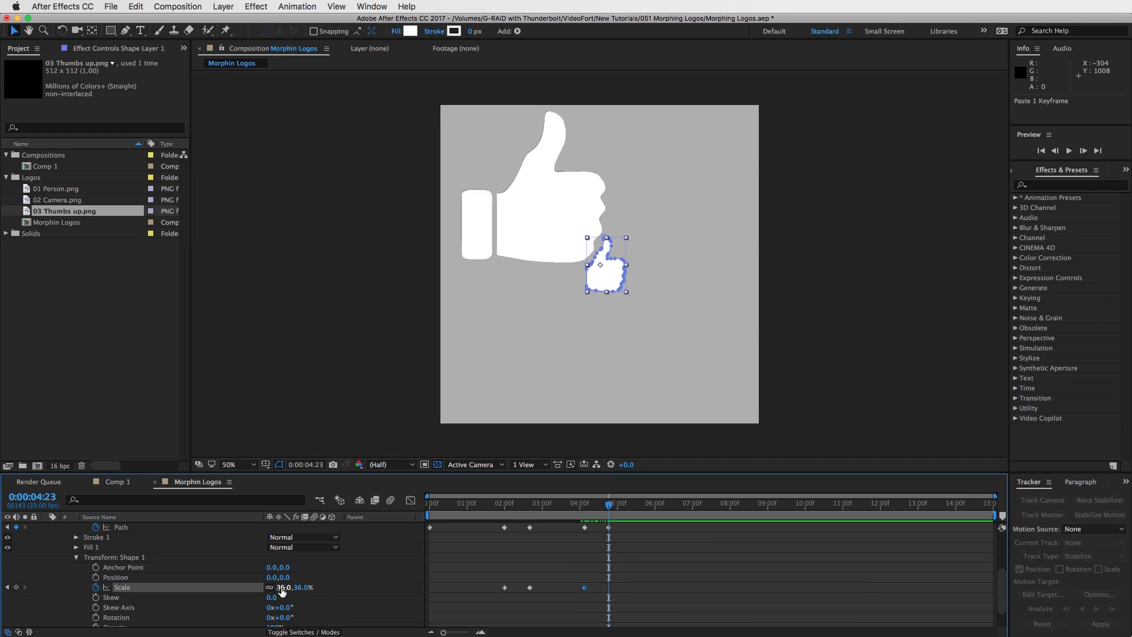
drag(284, 587, 302, 587)
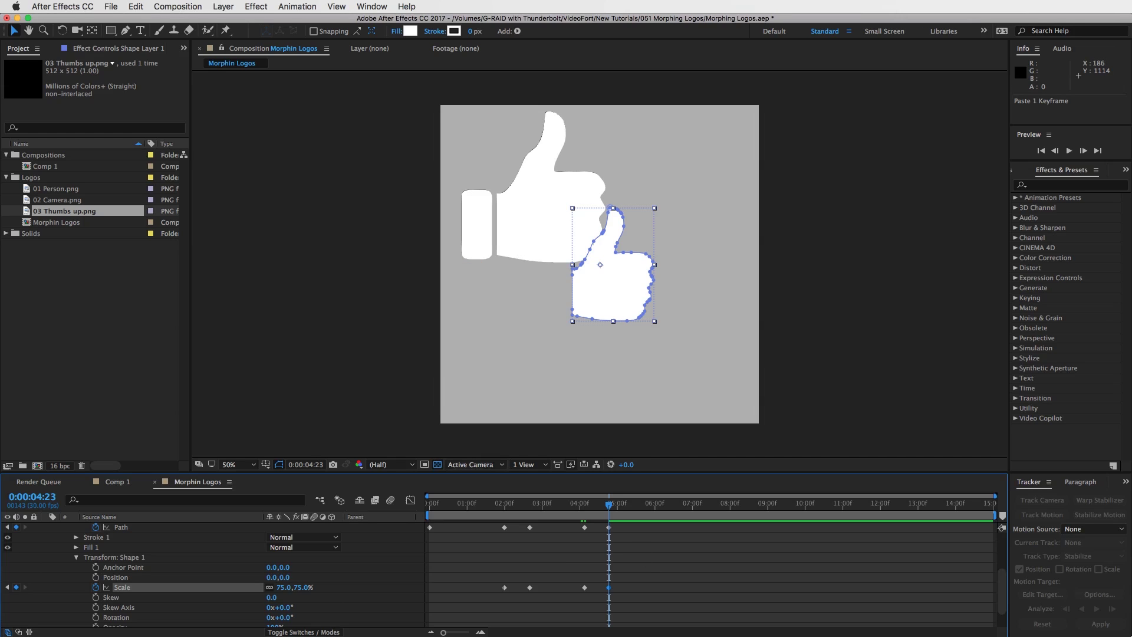
Collapse the Shape 1 group's path and transform properties and duplicate the group within the shape layer
scroll(584, 554, up, 2)
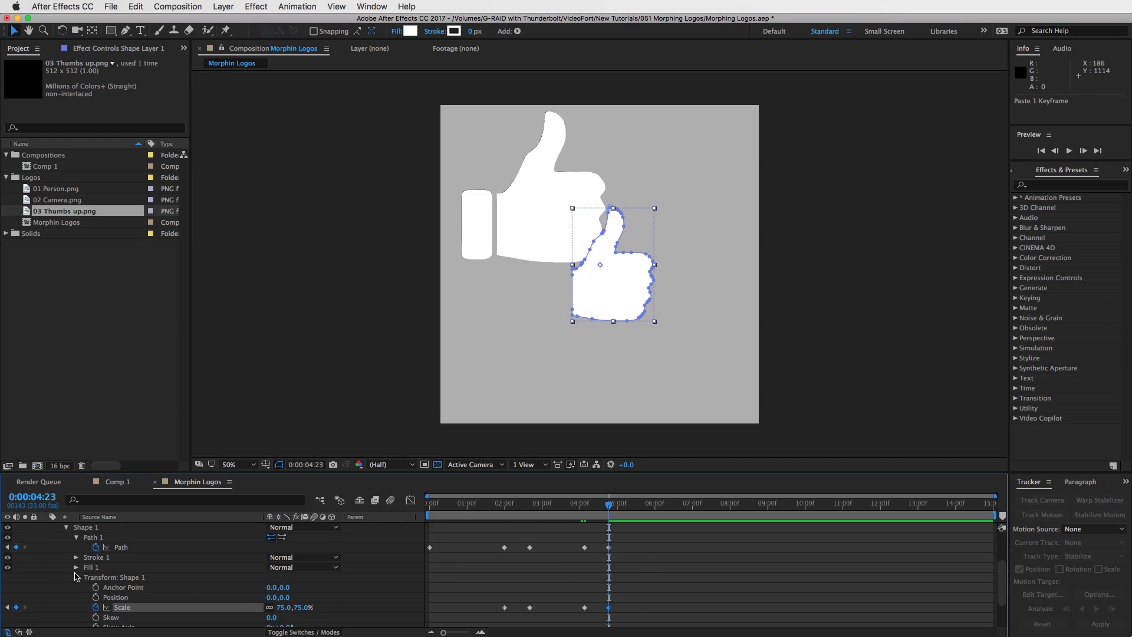
click(75, 577)
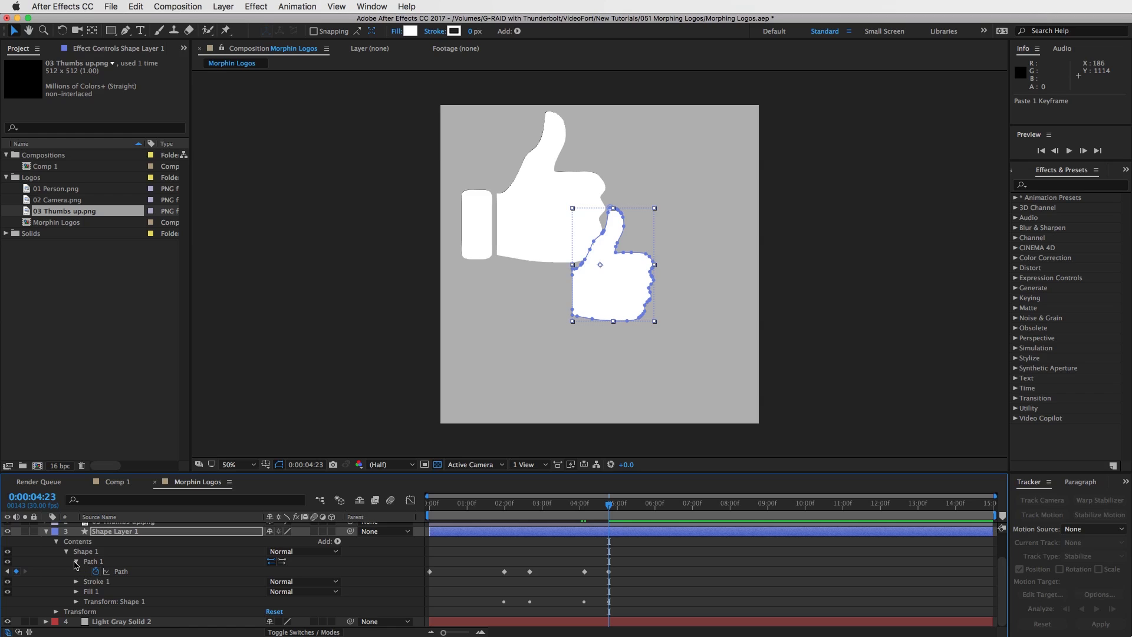
click(76, 562)
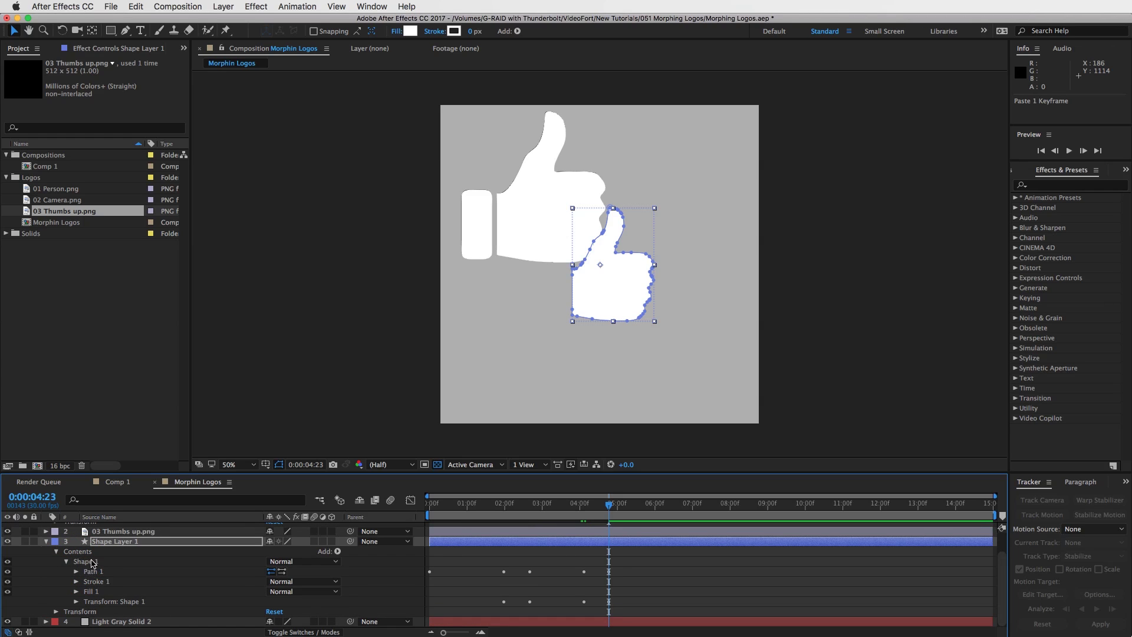
click(93, 563)
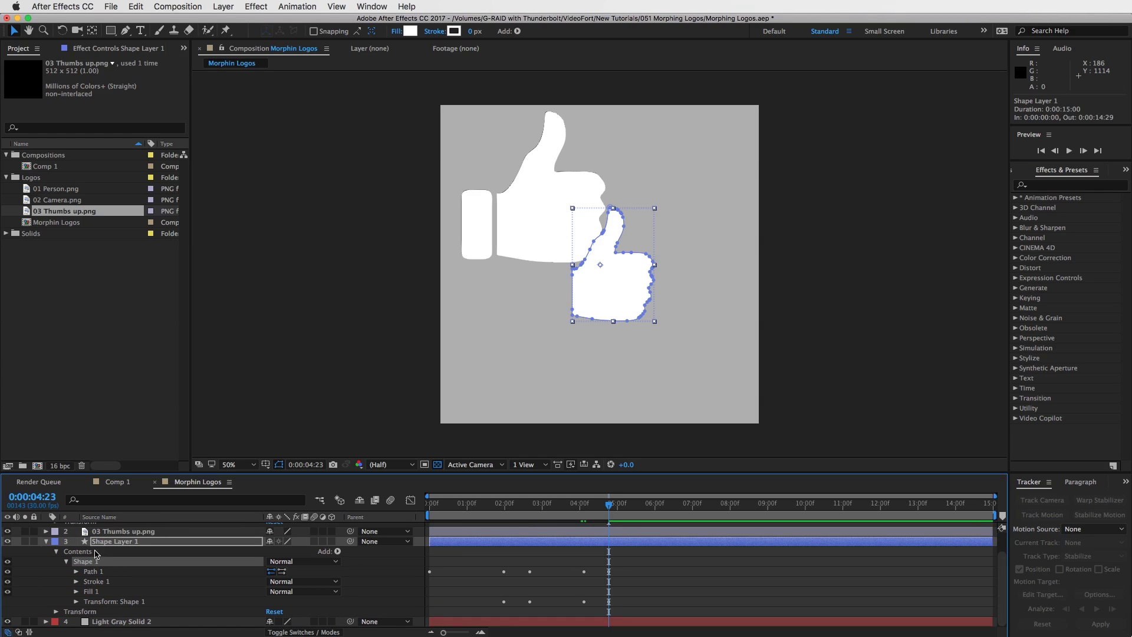
key(super+d)
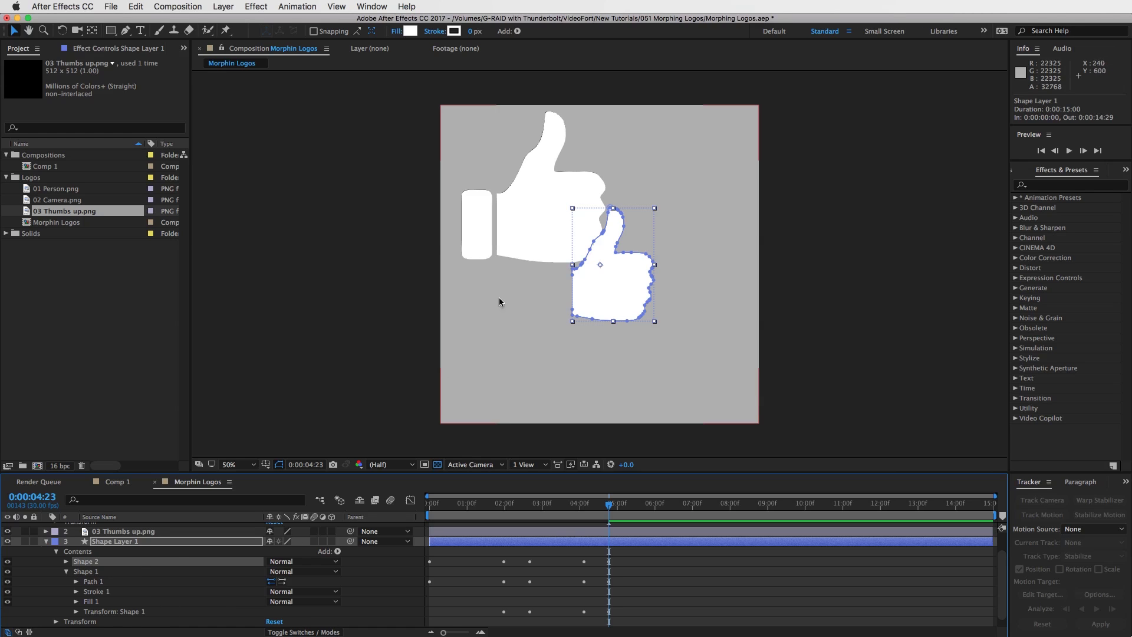
Delete the Shape 2 group's Path and Scale keyframes before 0:00:04:04 and return to the remaining keyframes at that time
click(66, 561)
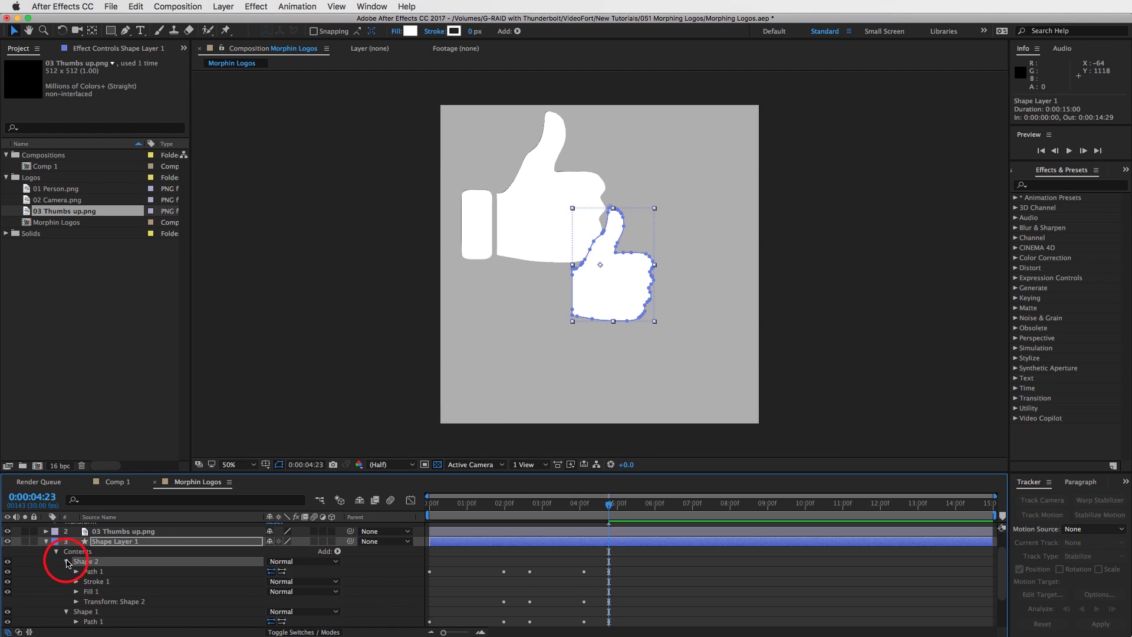
click(75, 572)
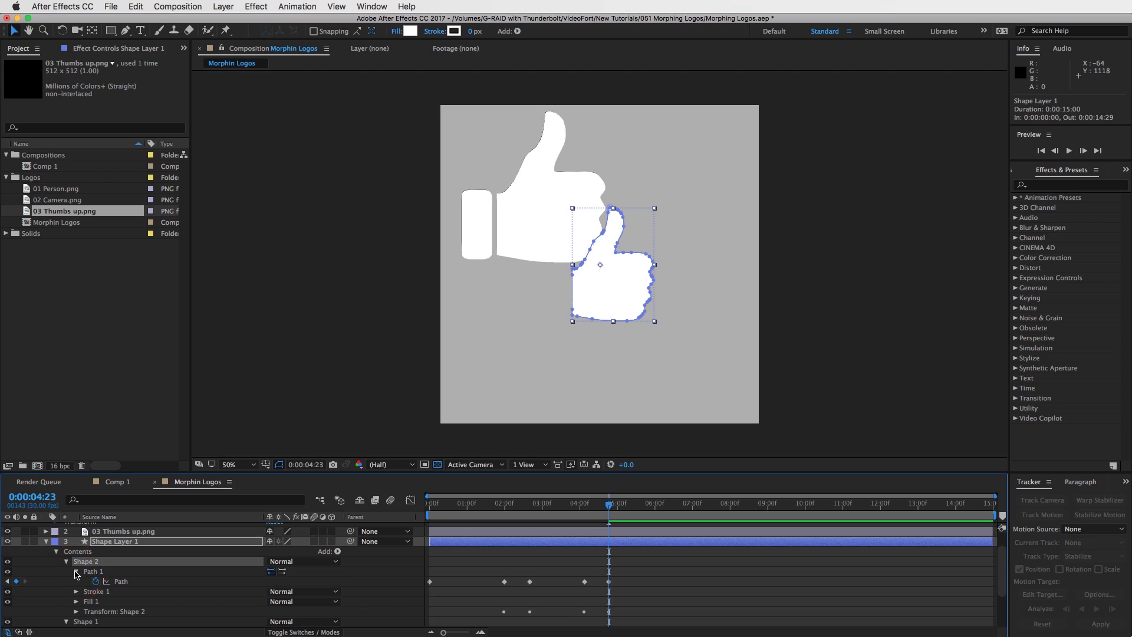
scroll(710, 572, down, 1)
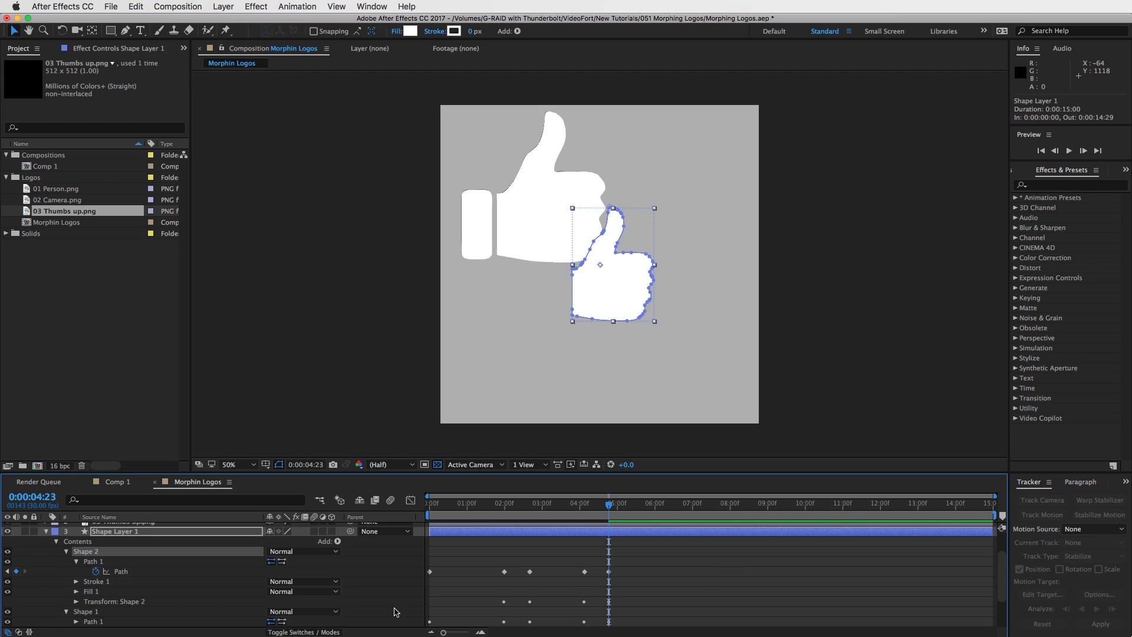
click(75, 601)
scroll(595, 611, down, 5)
scroll(589, 594, up, 2)
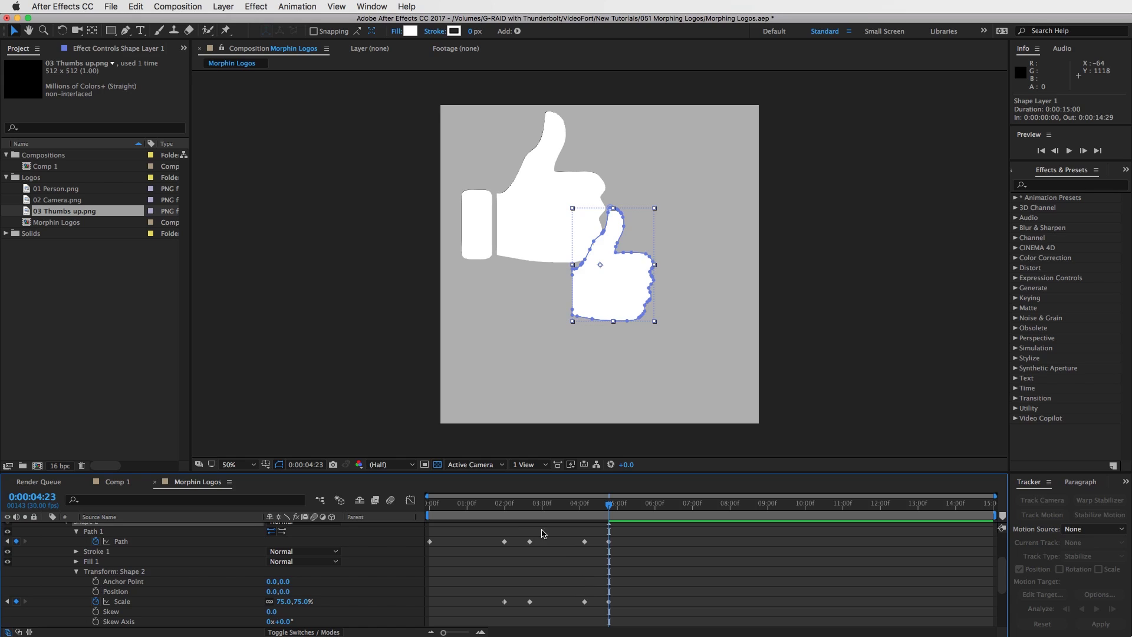
drag(542, 534, 415, 616)
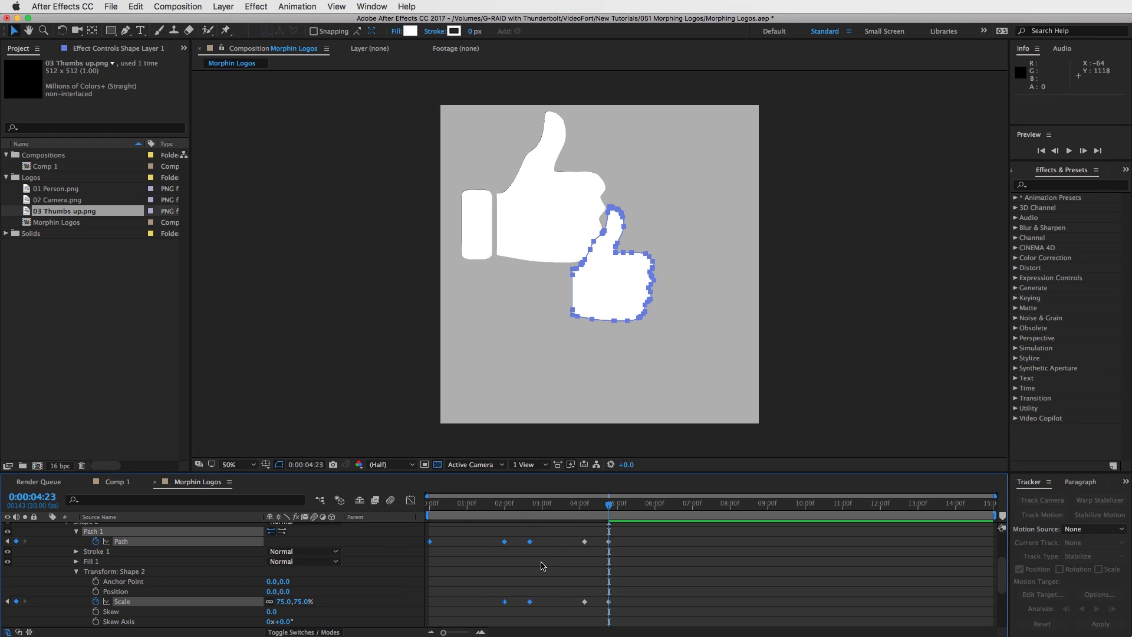
key(Delete)
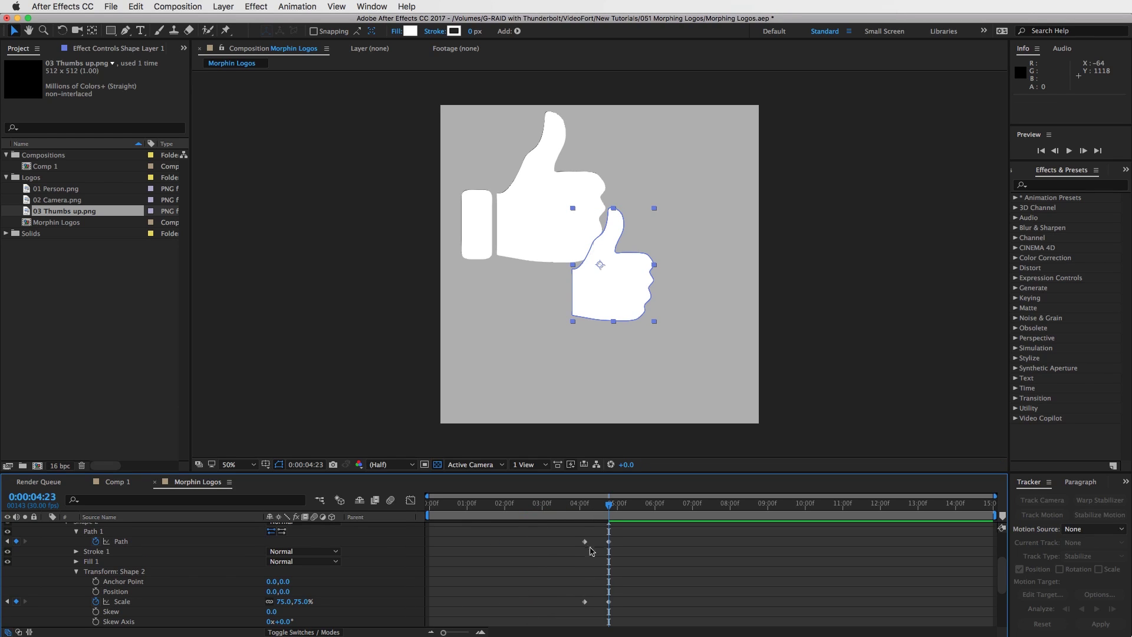
mouse_move(600, 504)
mouse_down()
mouse_move(584, 504)
mouse_move(610, 510)
mouse_move(585, 504)
mouse_up()
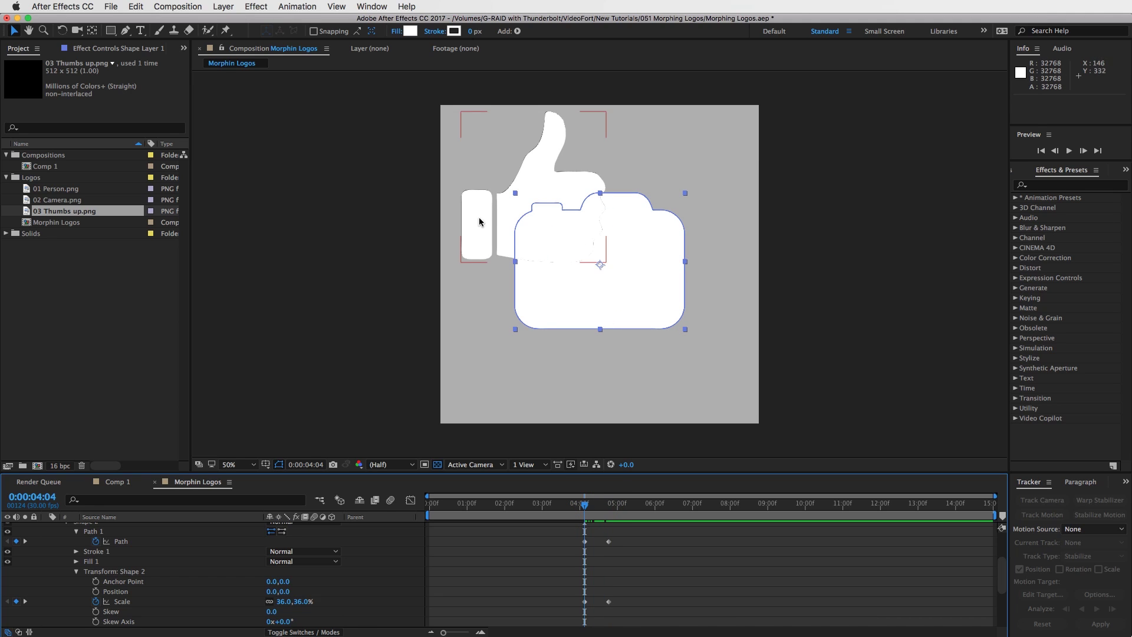
Copy Mask 2's path keyframe from the auto-traced thumbs-up layer and paste it onto the Shape 2 group's Path at 0:00:04:23
drag(584, 504, 609, 506)
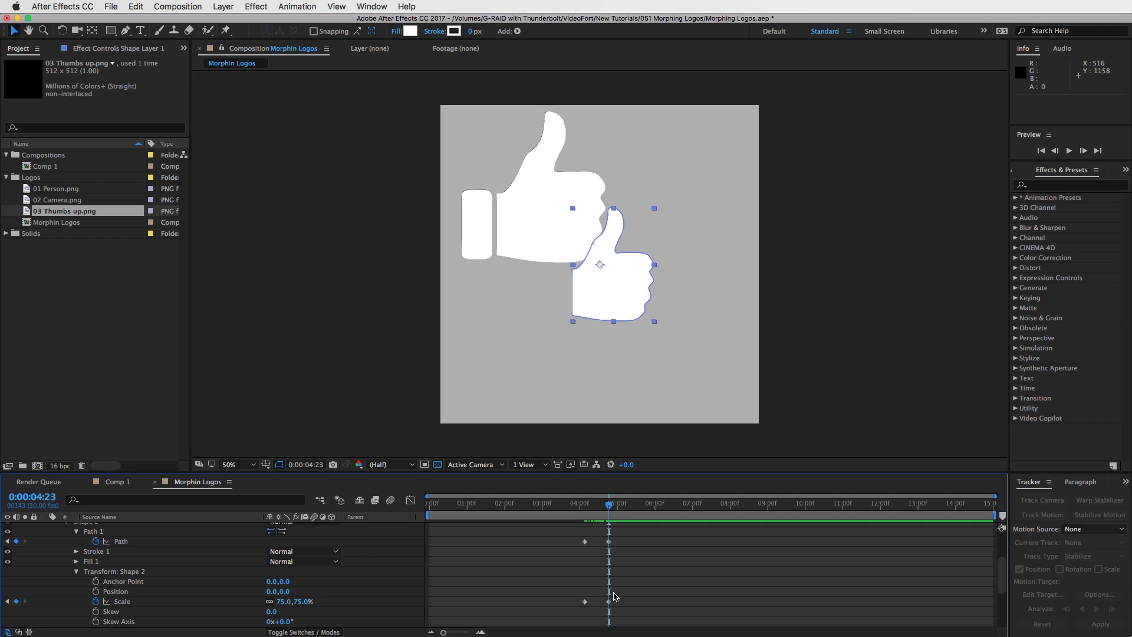
scroll(556, 581, up, 5)
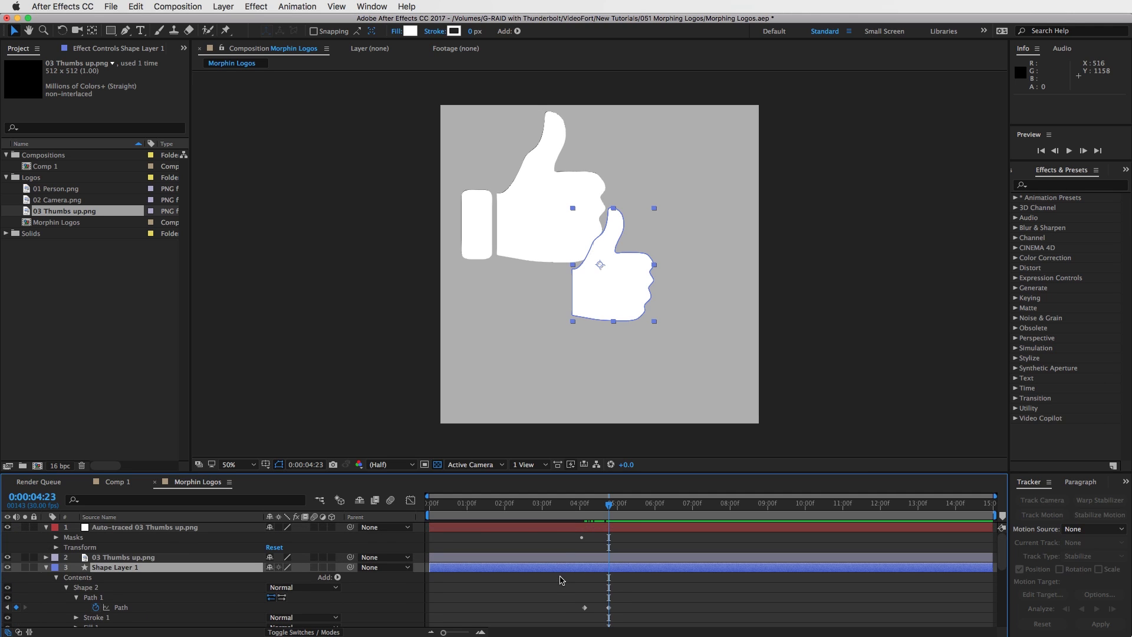
click(56, 537)
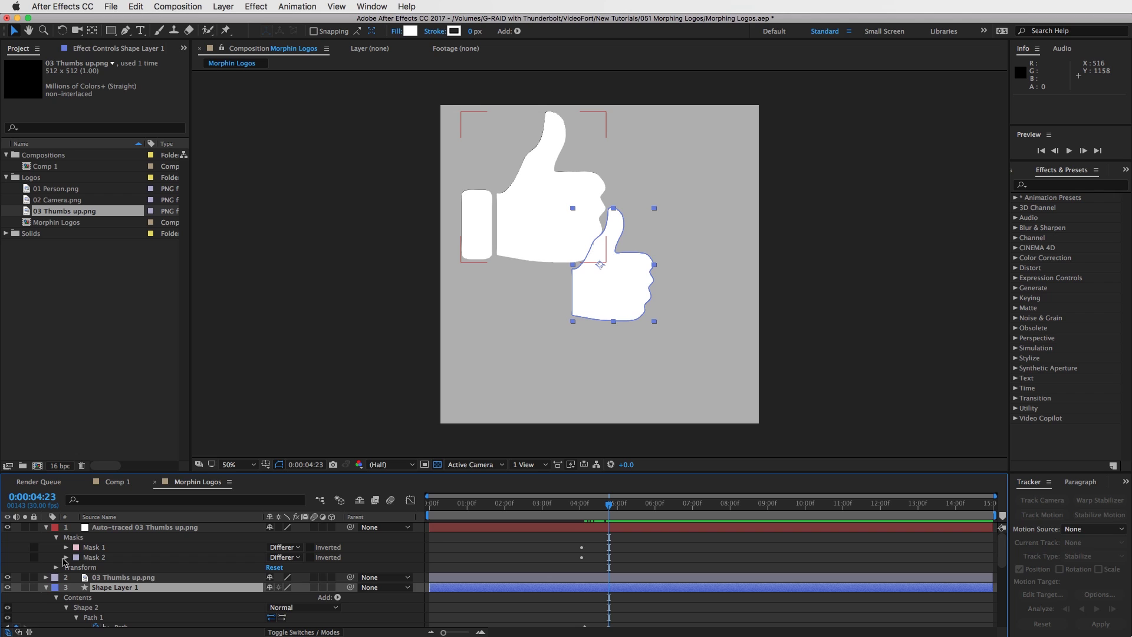
click(66, 557)
click(89, 558)
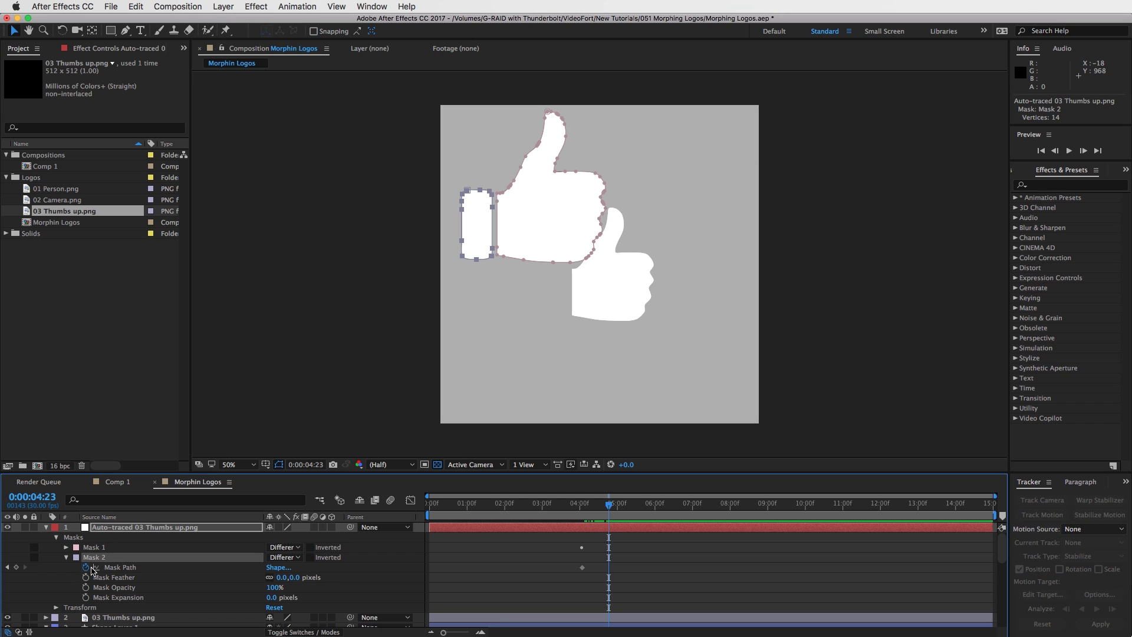
click(117, 569)
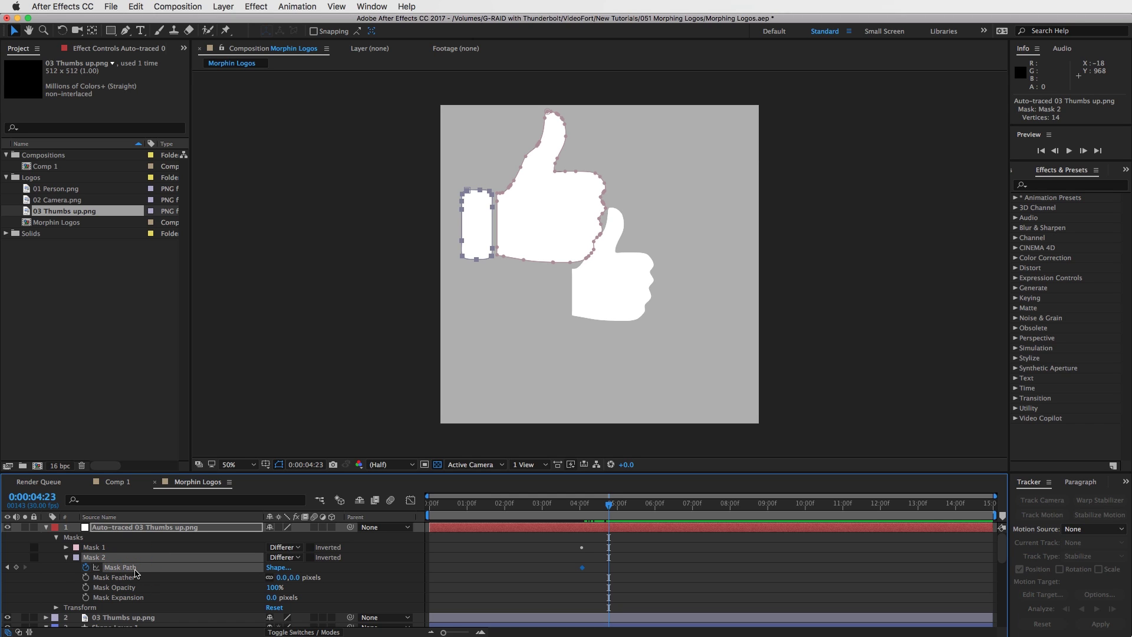
key(ctrl+c)
scroll(610, 584, down, 5)
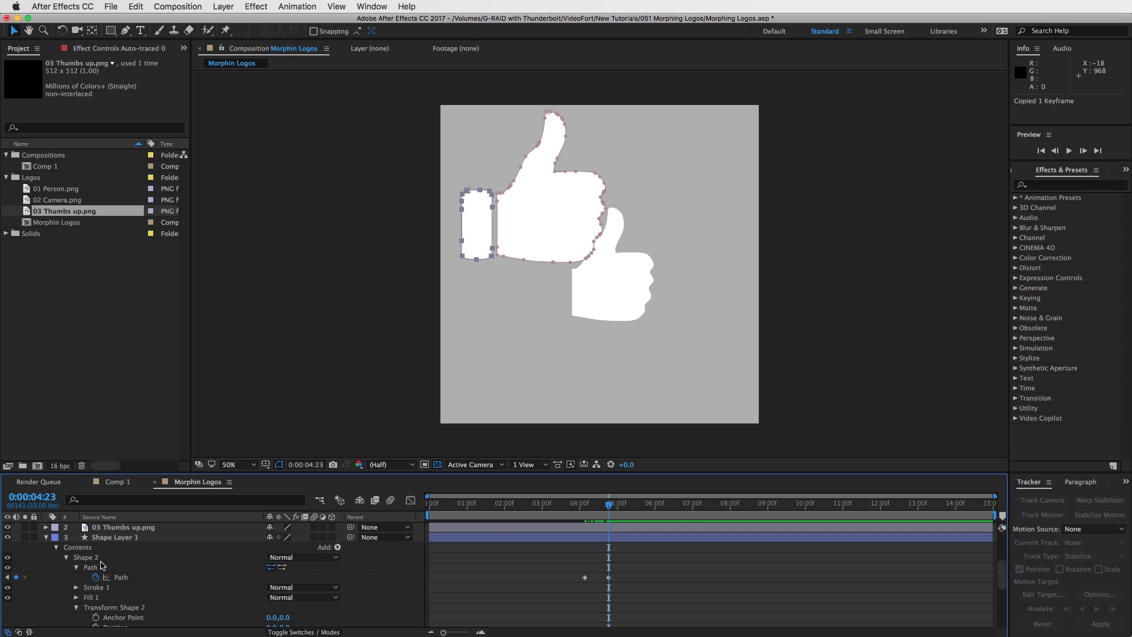
click(115, 577)
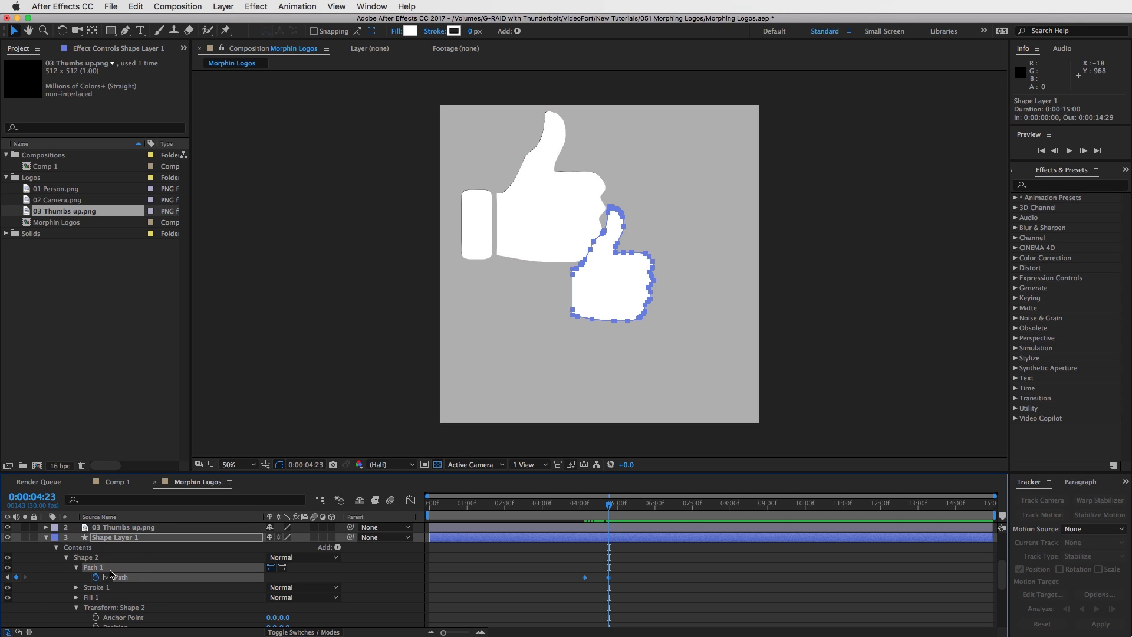
key(ctrl+v)
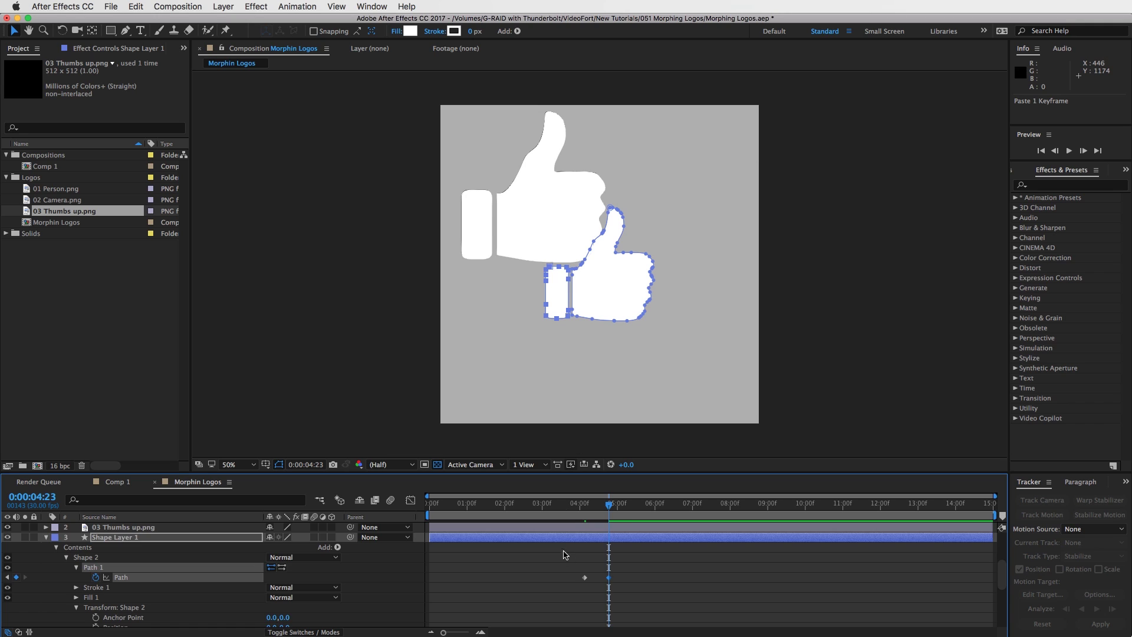
Delete the auto-traced thumbs-up layer and the 03 Thumbs up.png layer from the composition
scroll(560, 565, up, 5)
click(554, 529)
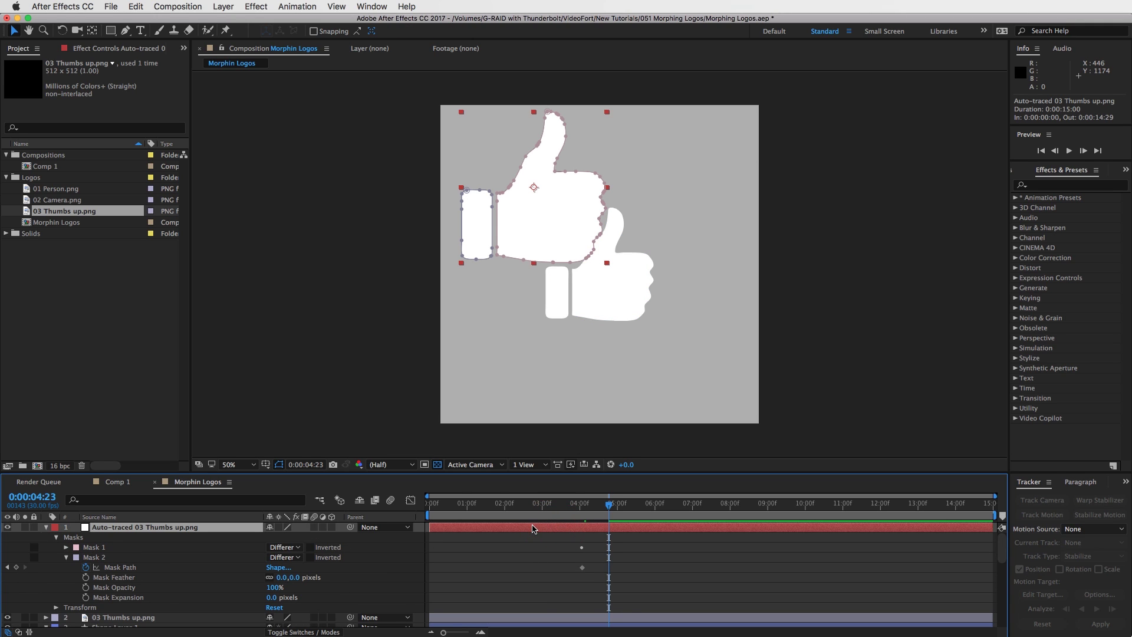
key(Delete)
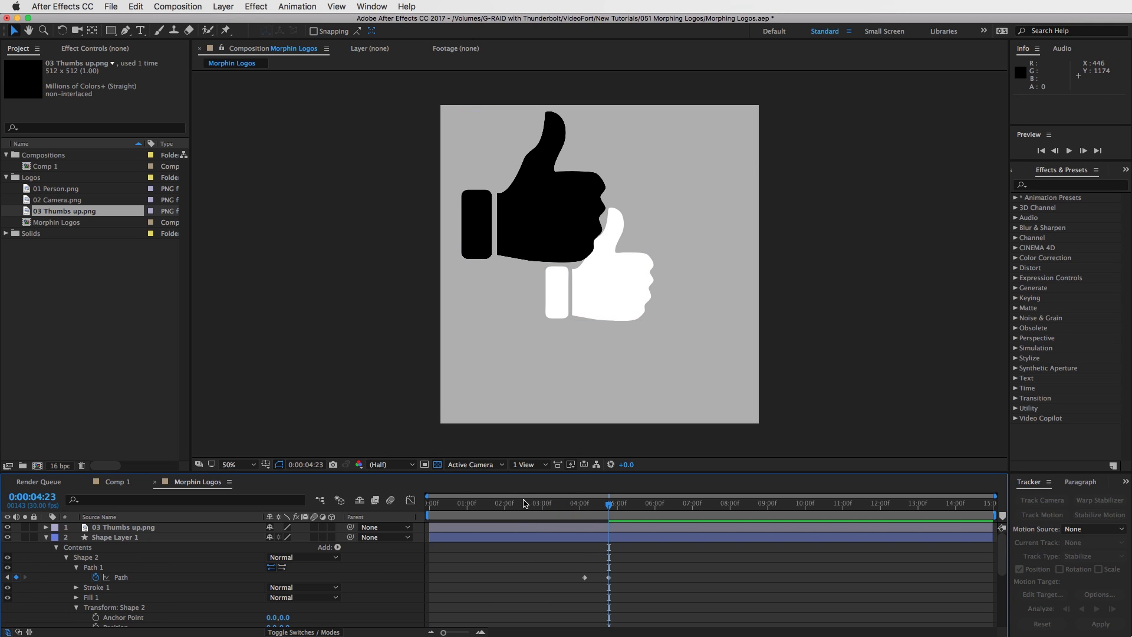
click(125, 528)
key(Delete)
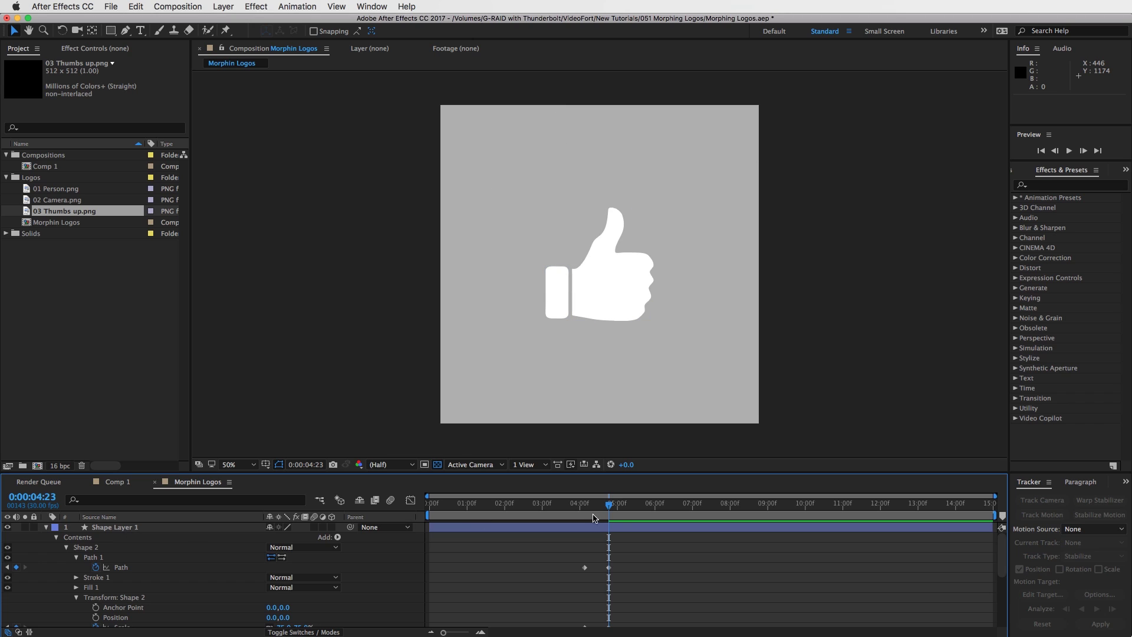
Keyframe the Shape 2 group's Opacity at 0% at 0:00:04:04
click(586, 507)
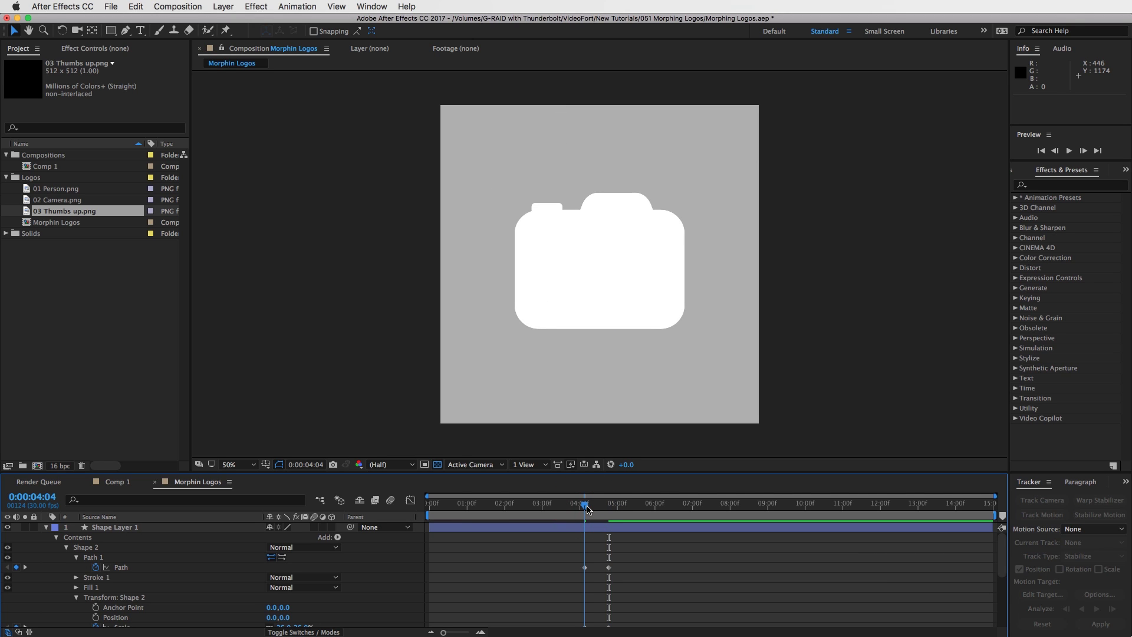
mouse_move(585, 507)
mouse_down()
mouse_move(612, 508)
mouse_move(451, 505)
mouse_move(580, 508)
mouse_up()
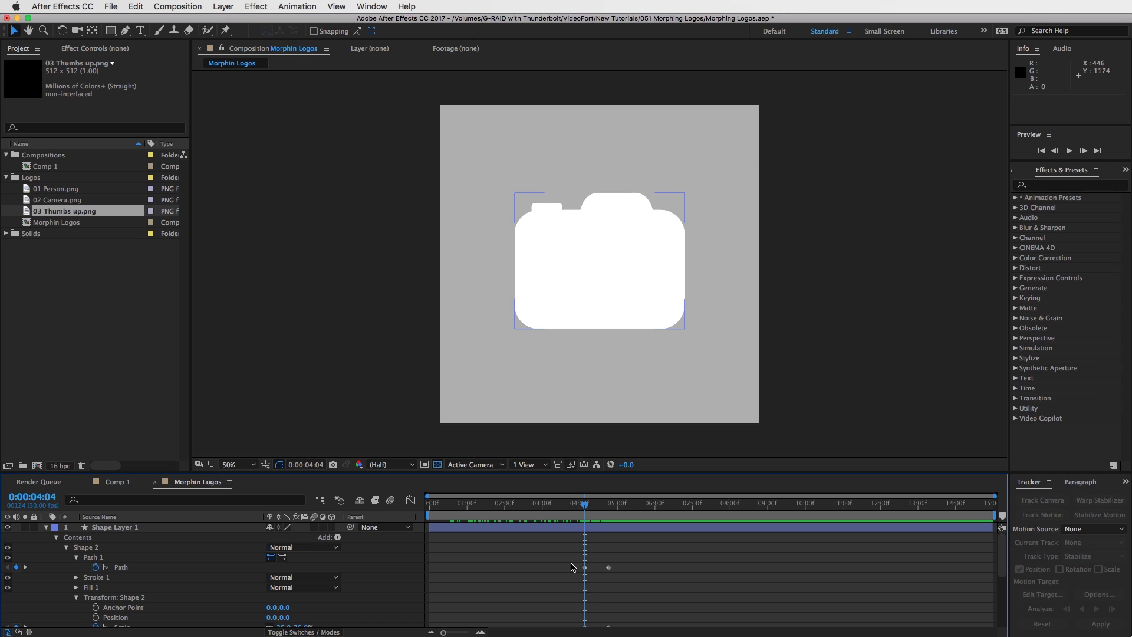
scroll(571, 568, down, 3)
scroll(570, 567, down, 1)
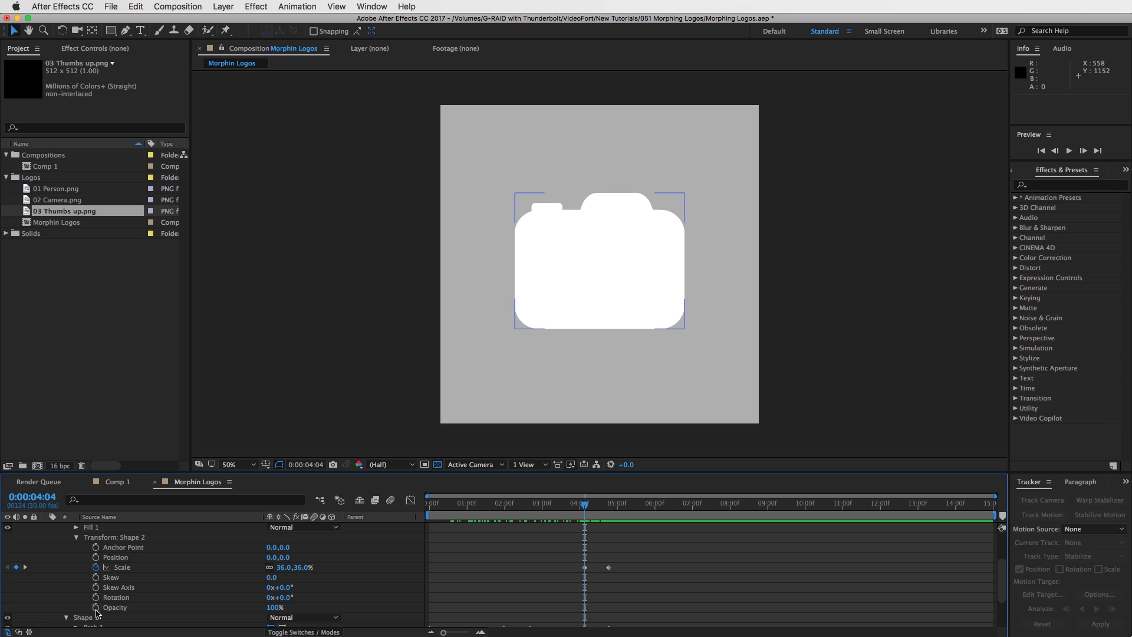
scroll(549, 568, up, 3)
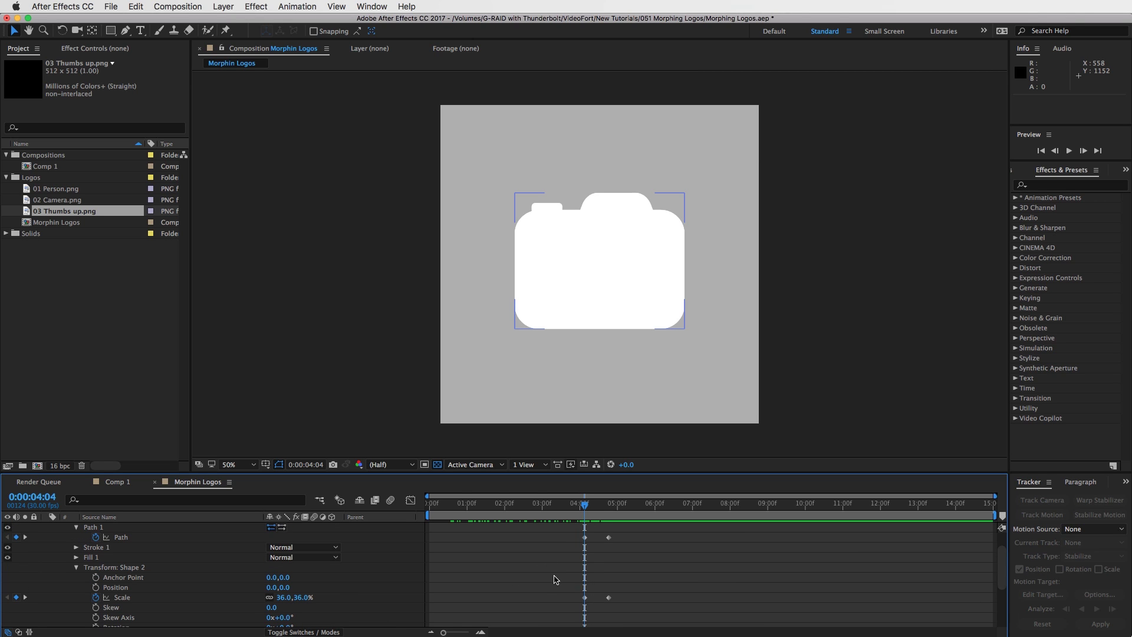
scroll(554, 575, down, 2)
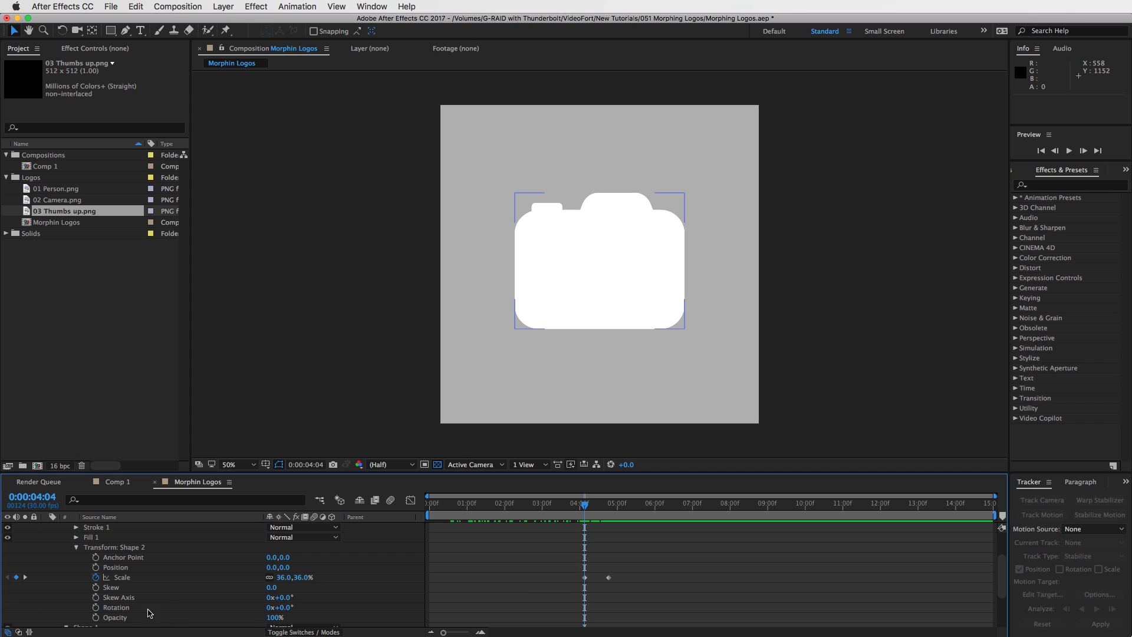
click(96, 617)
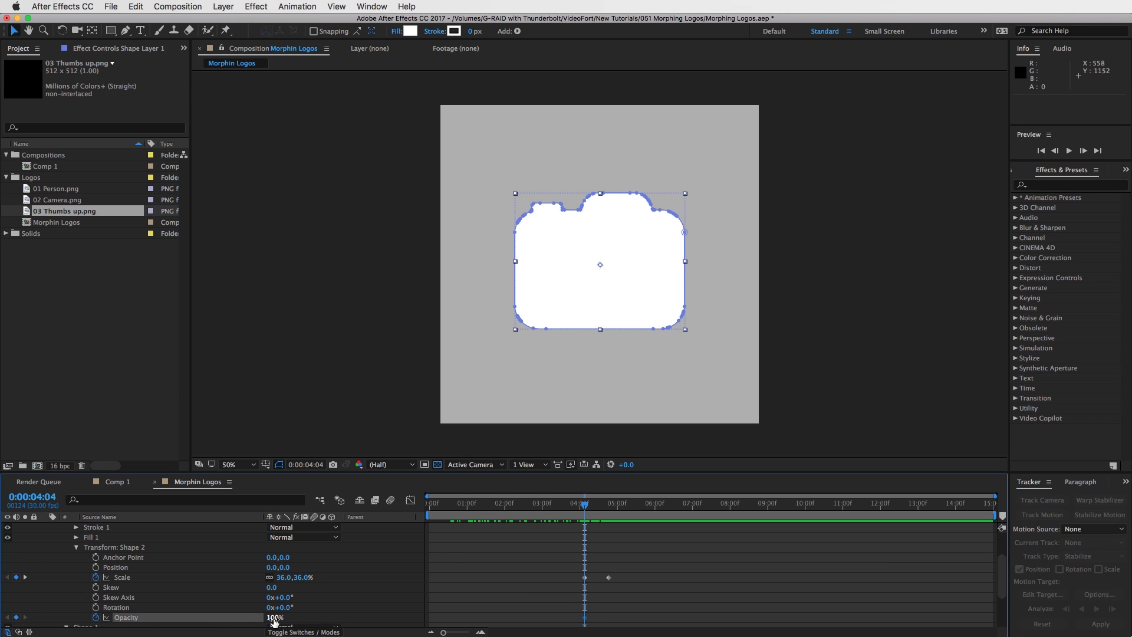
click(274, 617)
text(0)
key(Return)
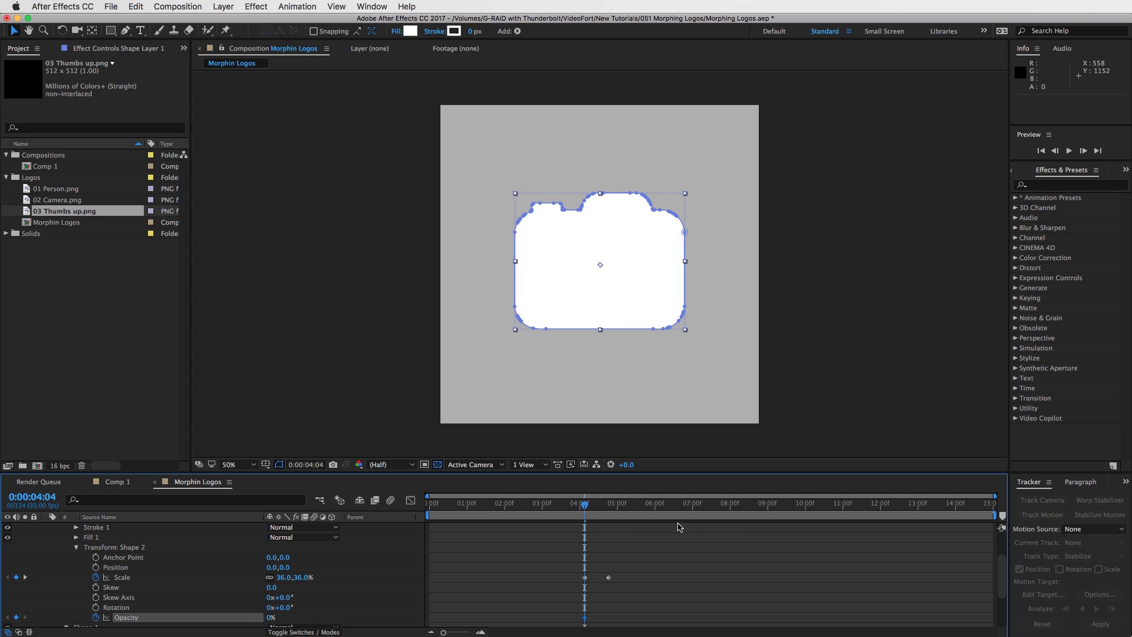
Set the Shape 2 group's Opacity to 100% one frame further on, at 0:00:04:05
key(Page_Down)
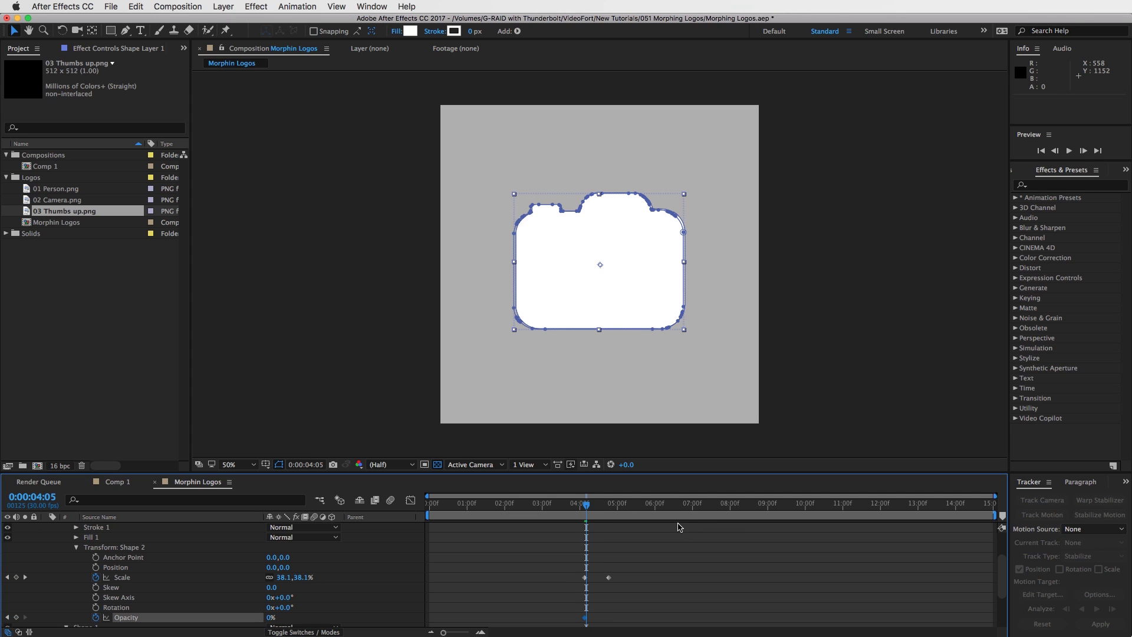
click(270, 617)
key(Return)
click(686, 562)
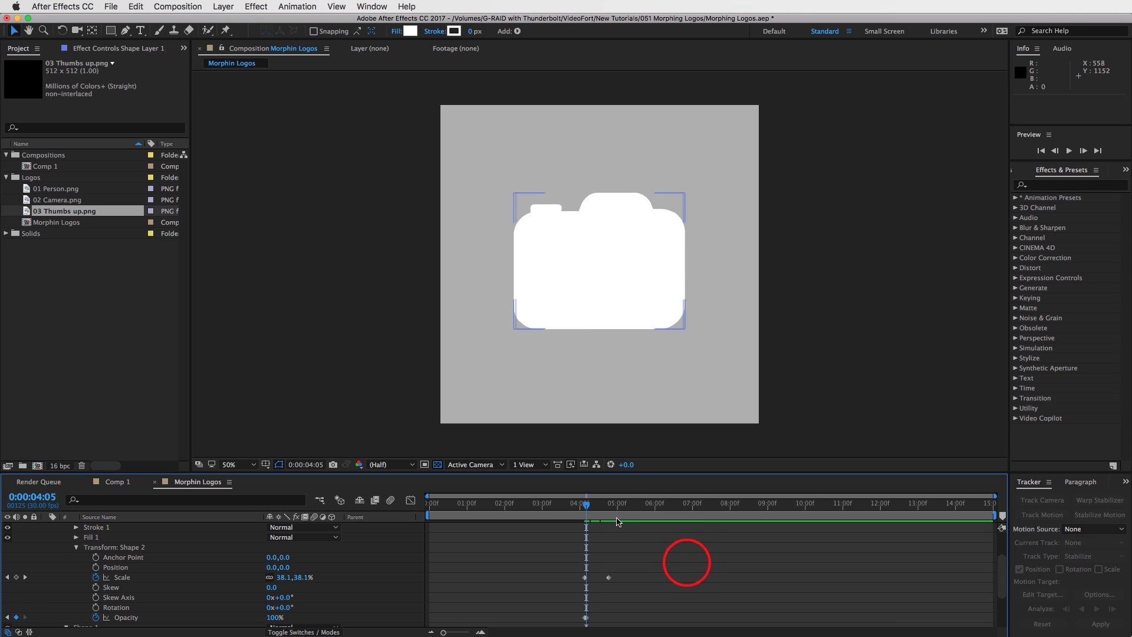
Scrub through the thumbs-up morph and end the work area at 0:00:07:06
drag(583, 501, 699, 496)
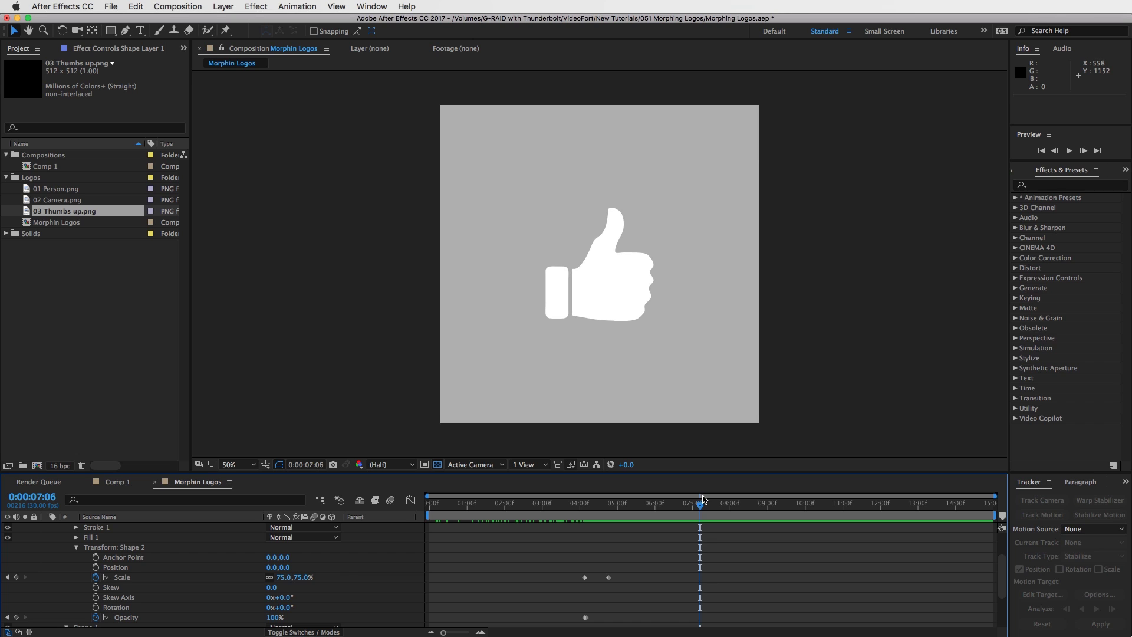
key(n)
click(1069, 150)
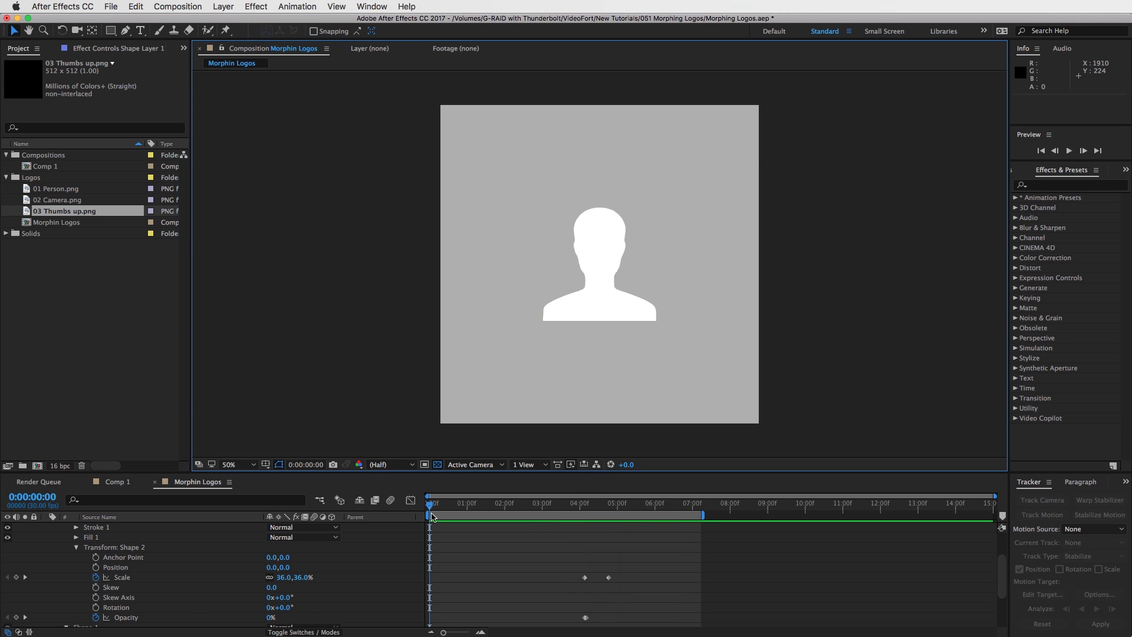
Examine the camera and person logo stages of Shape Layer 1 between 0:00:03:25 and 0:00:01:28
scroll(47, 544, up, 3)
click(45, 532)
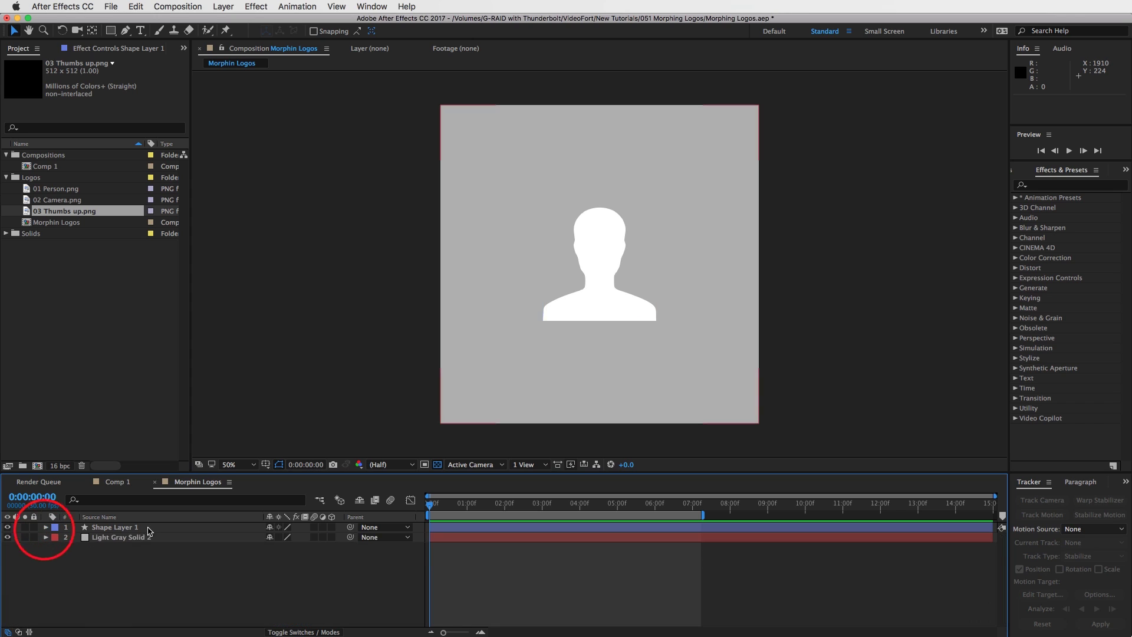
mouse_move(467, 510)
mouse_down()
mouse_move(598, 504)
mouse_move(573, 503)
mouse_up()
click(579, 527)
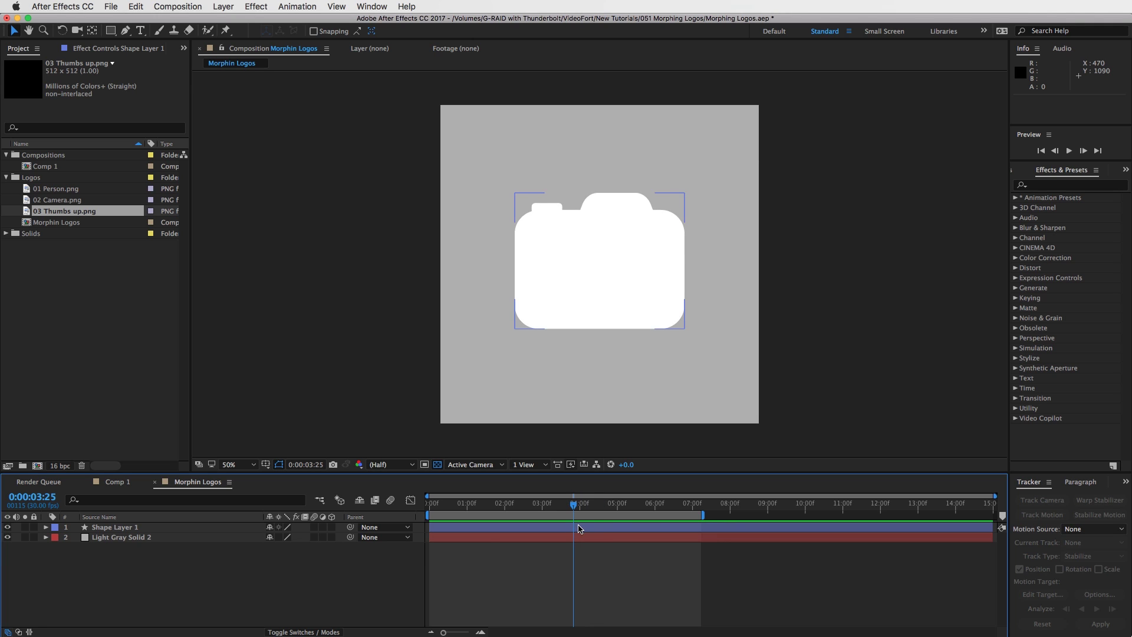
click(46, 530)
scroll(97, 572, down, 2)
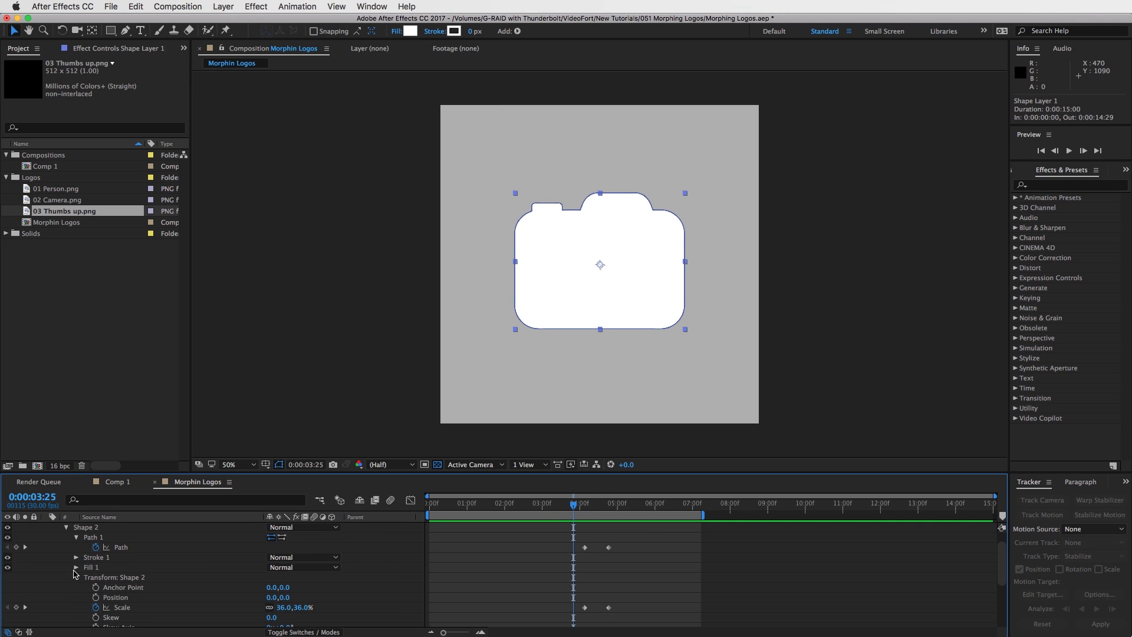
click(76, 578)
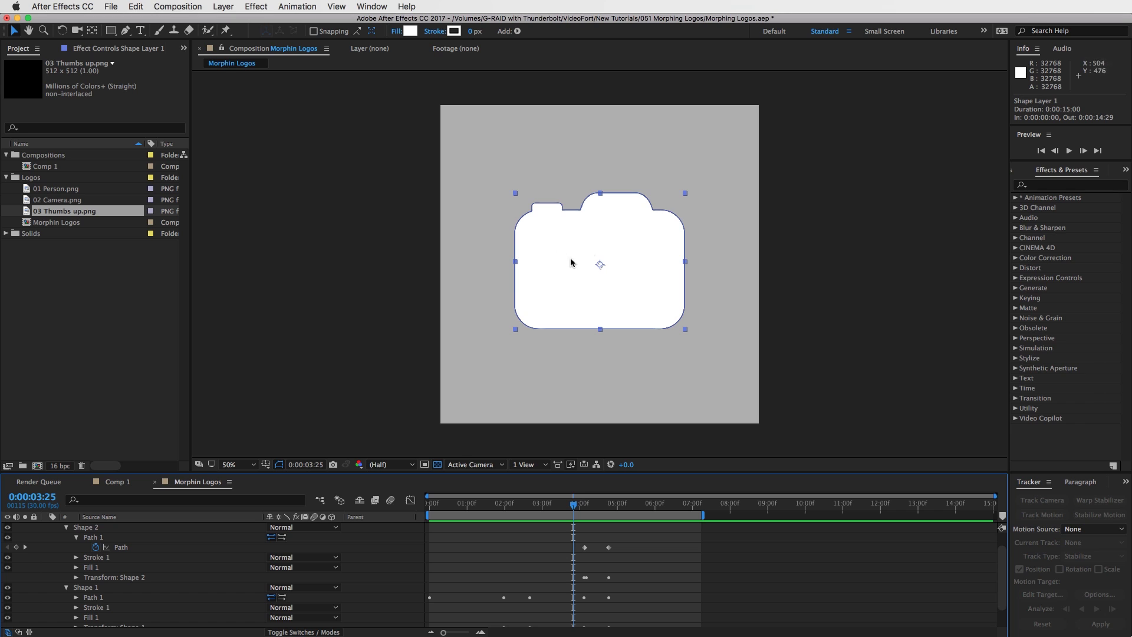
drag(549, 503, 531, 508)
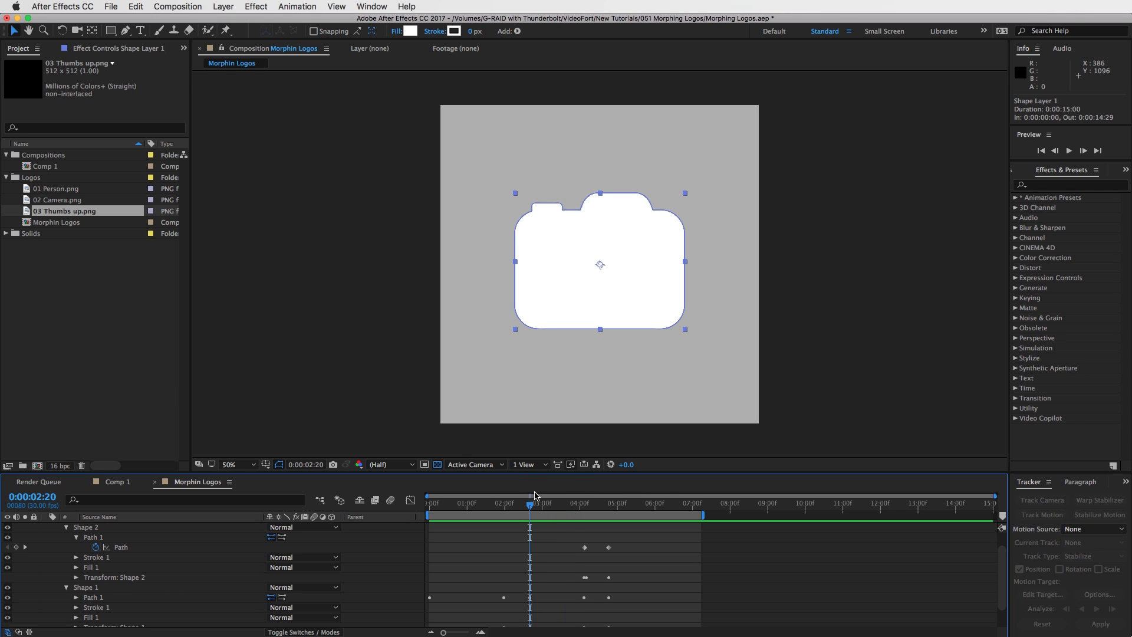
drag(515, 509, 502, 506)
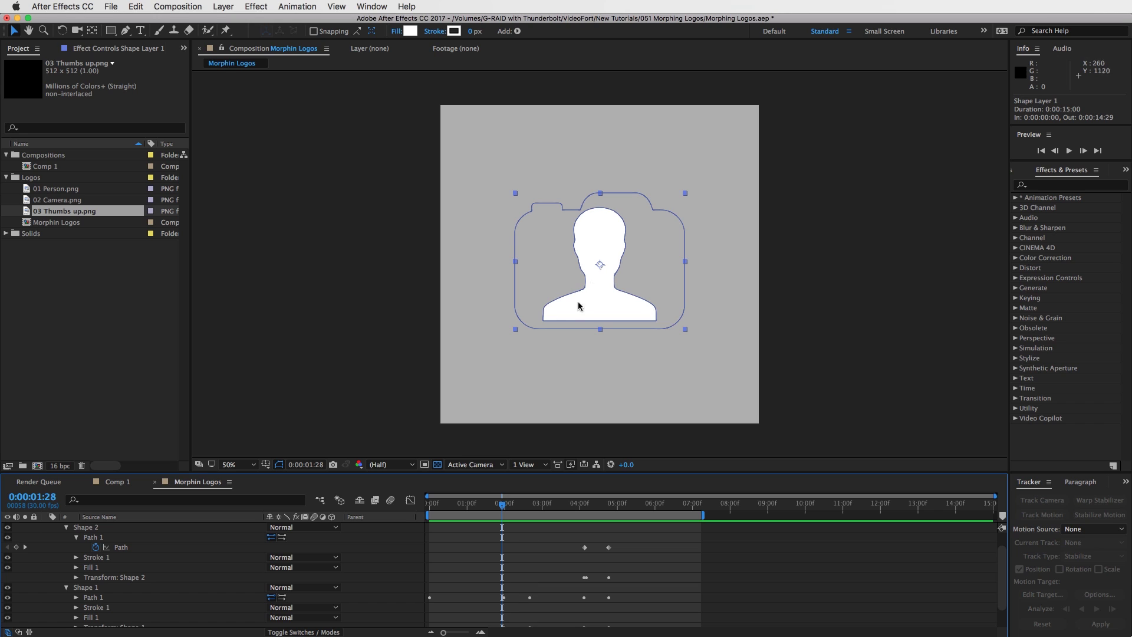
Collapse the Shape 2 group and start keyframing the Shape 1 group's Fill color at the 0:00:02:00 path keyframe
click(686, 551)
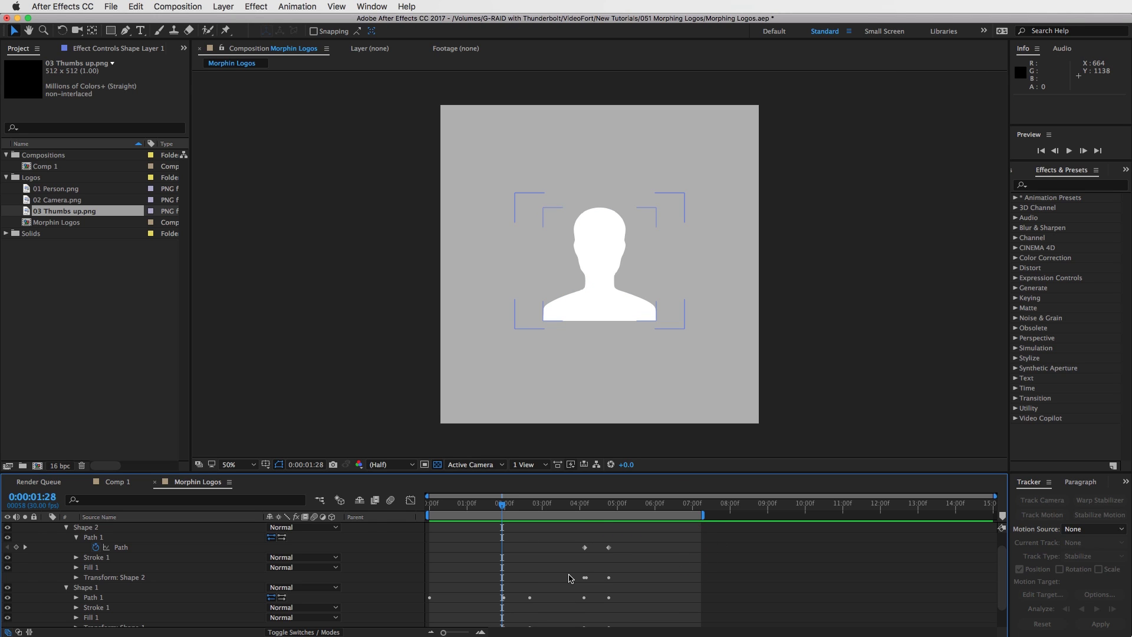
scroll(571, 578, up, 1)
click(521, 529)
scroll(500, 566, down, 1)
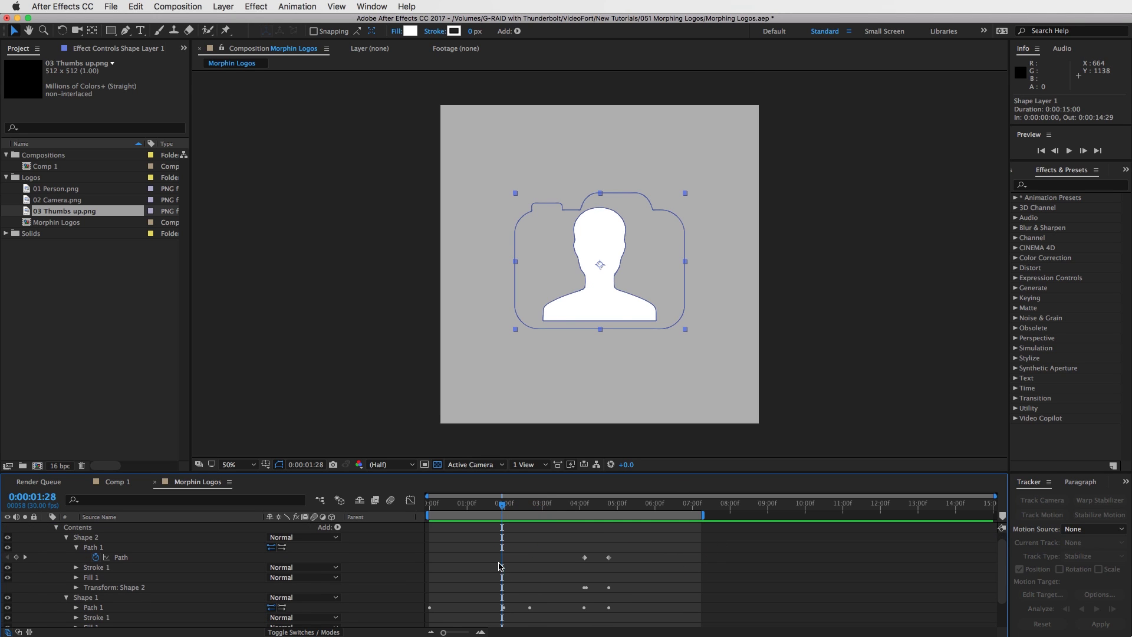
scroll(67, 540, up, 1)
click(66, 547)
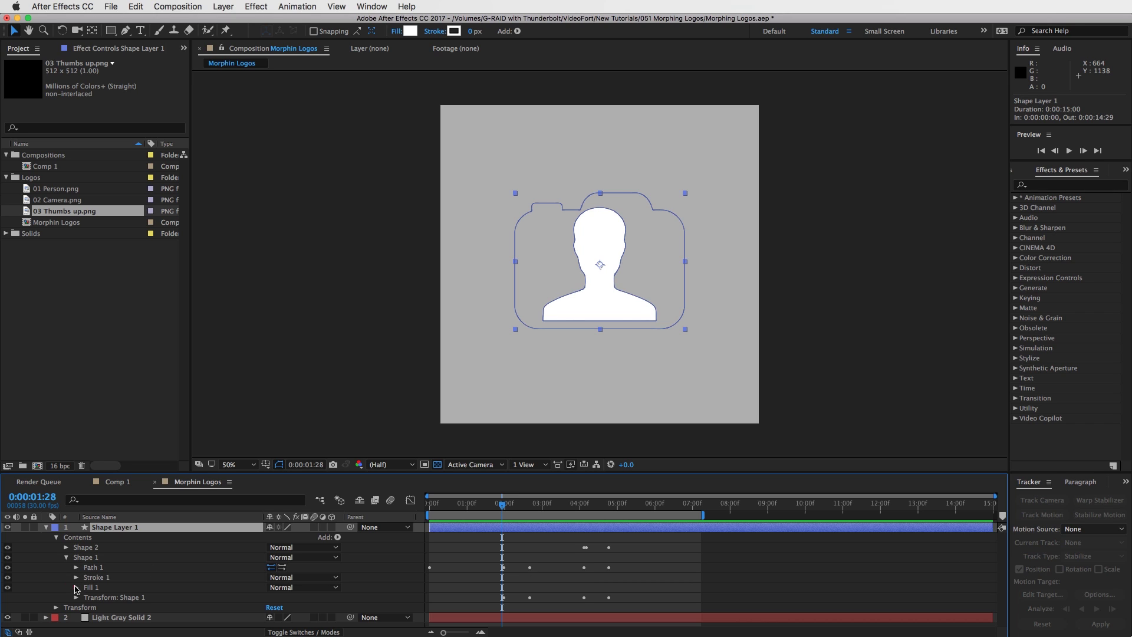
click(76, 587)
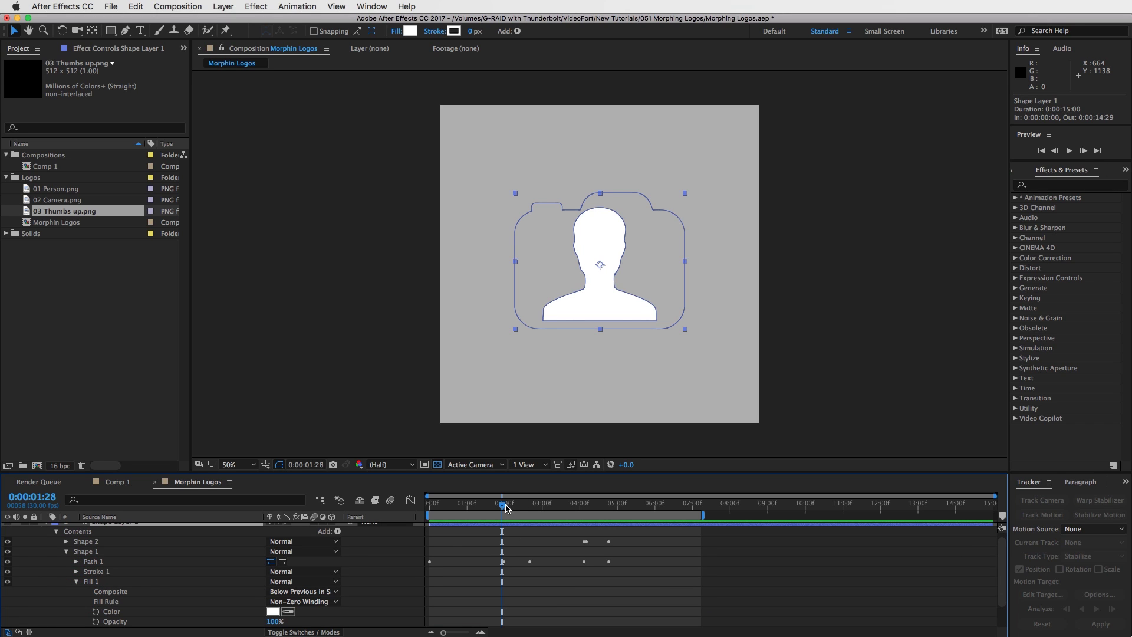
click(76, 561)
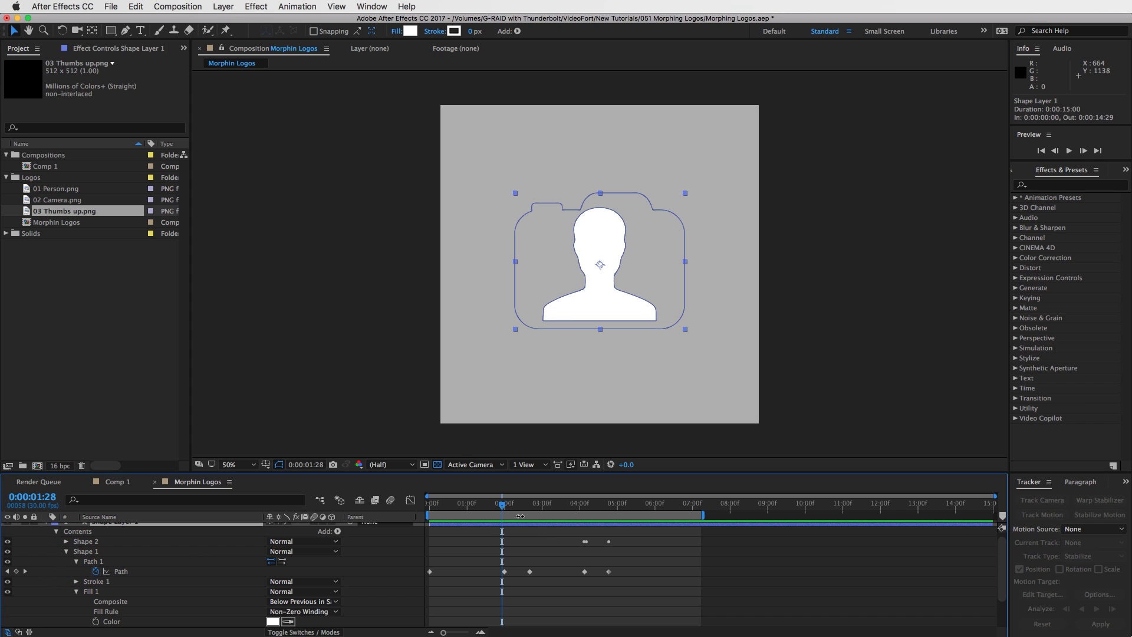
drag(514, 502, 504, 502)
scroll(521, 599, down, 2)
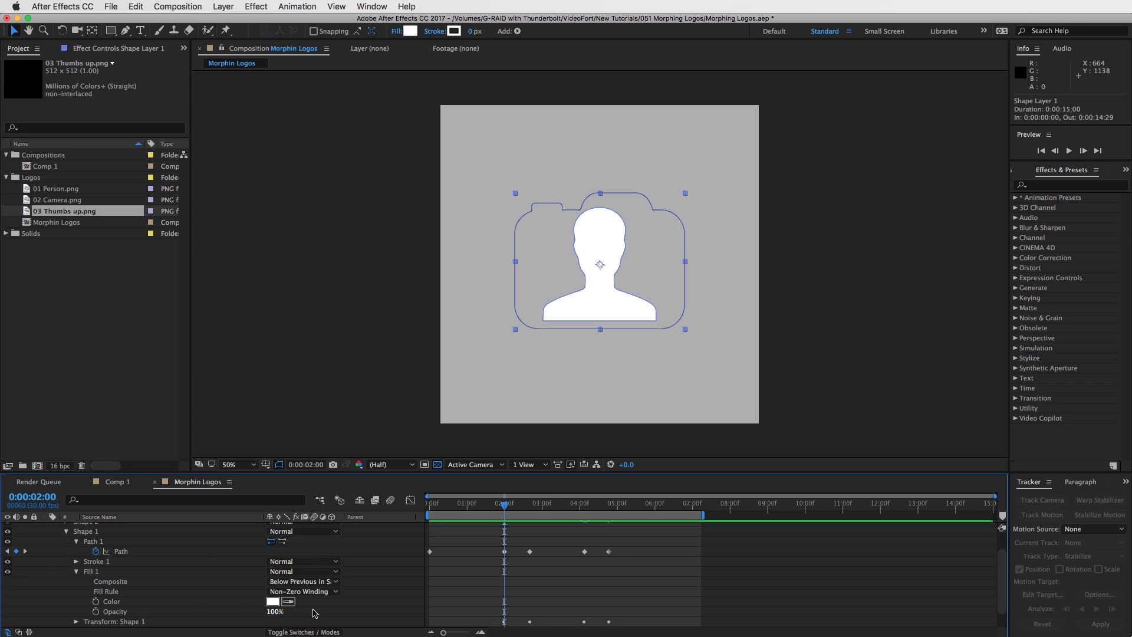
click(96, 601)
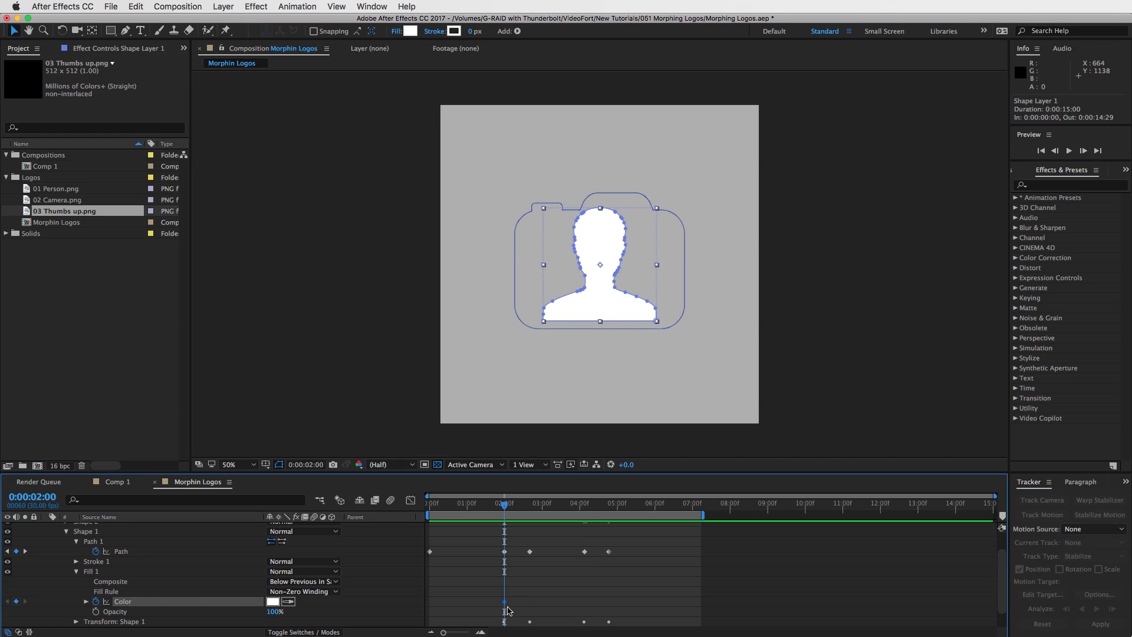
Move Shape 1's white Fill color keyframe to 0:00:02:20 and set the Fill to saturated red at 0:00:02:00
drag(506, 602, 534, 603)
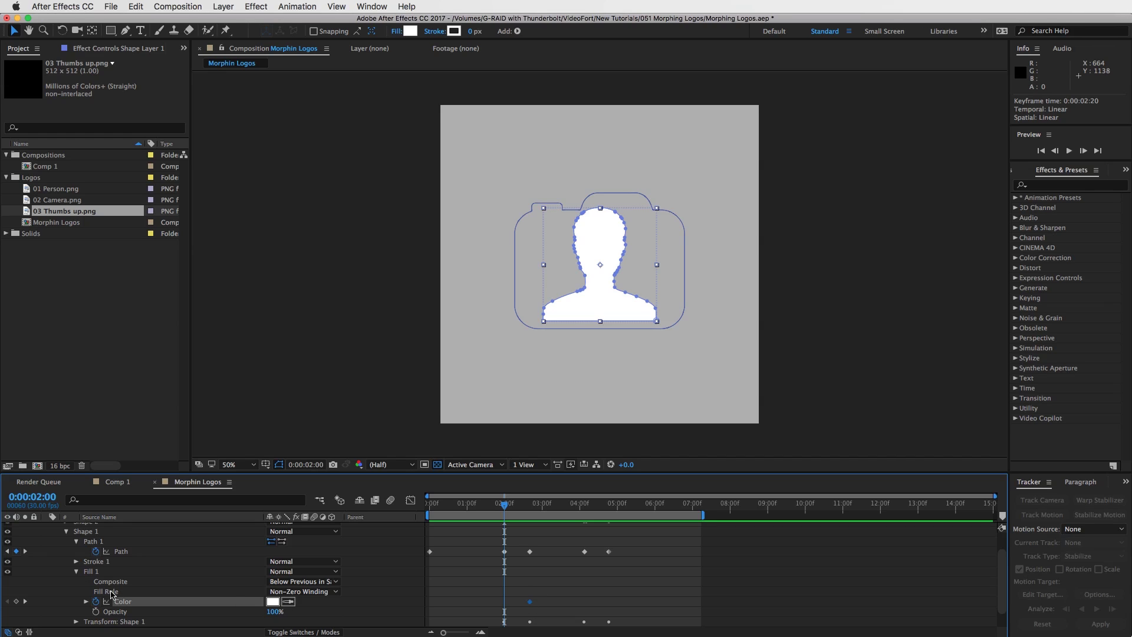
click(273, 602)
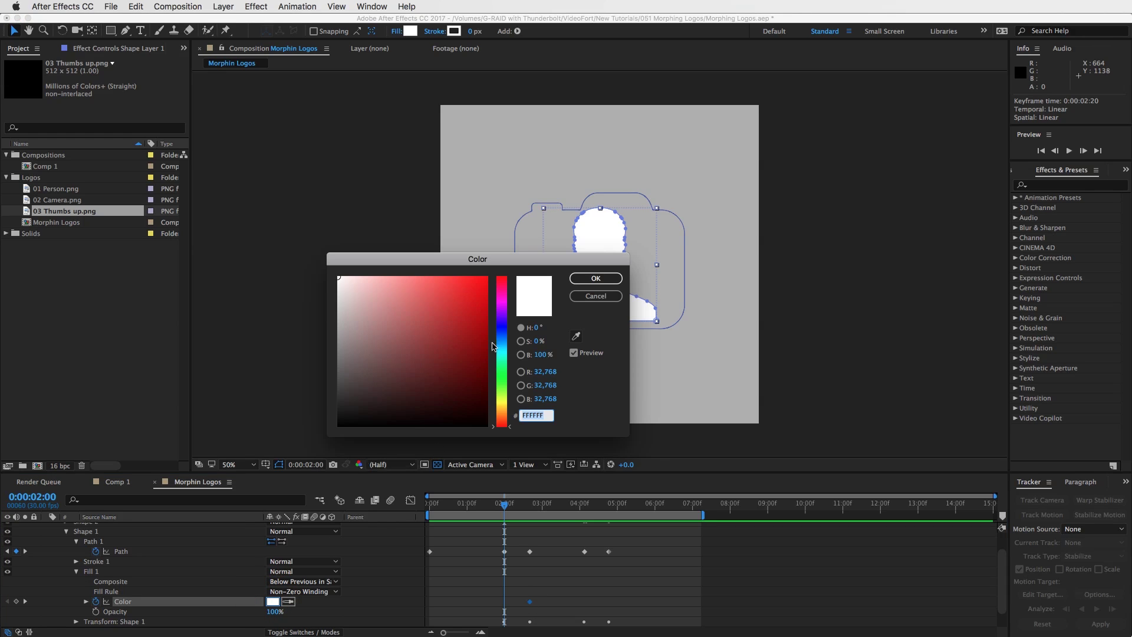
drag(462, 298, 611, 275)
click(611, 276)
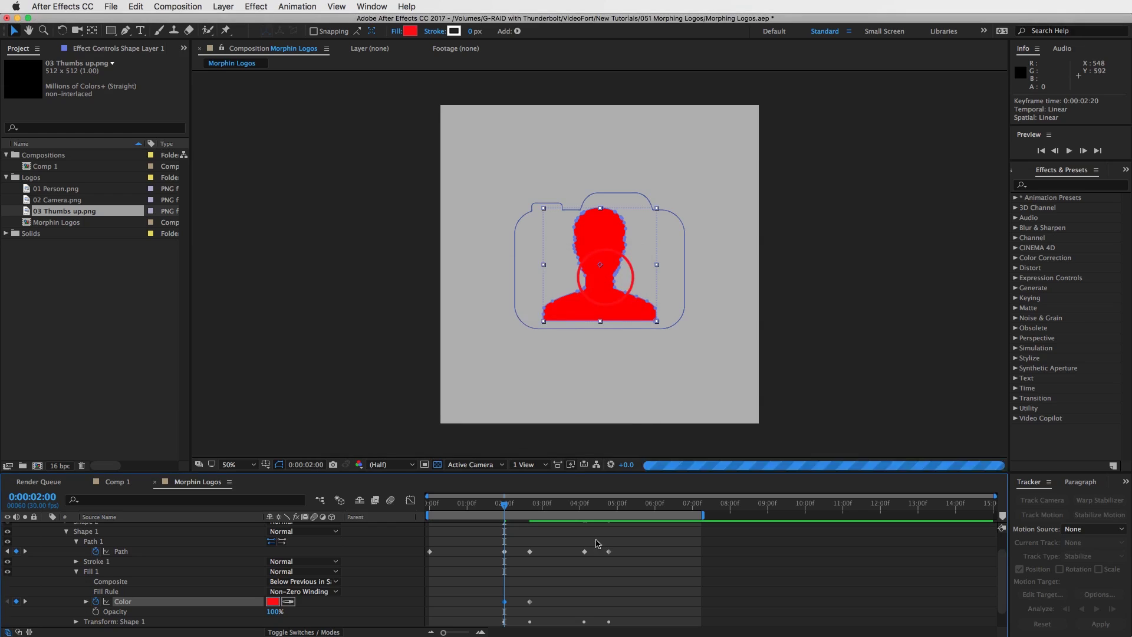
click(627, 574)
Copy Shape 1's white Fill color keyframe from 0:00:02:20 to 0:00:04:04
drag(503, 507, 550, 511)
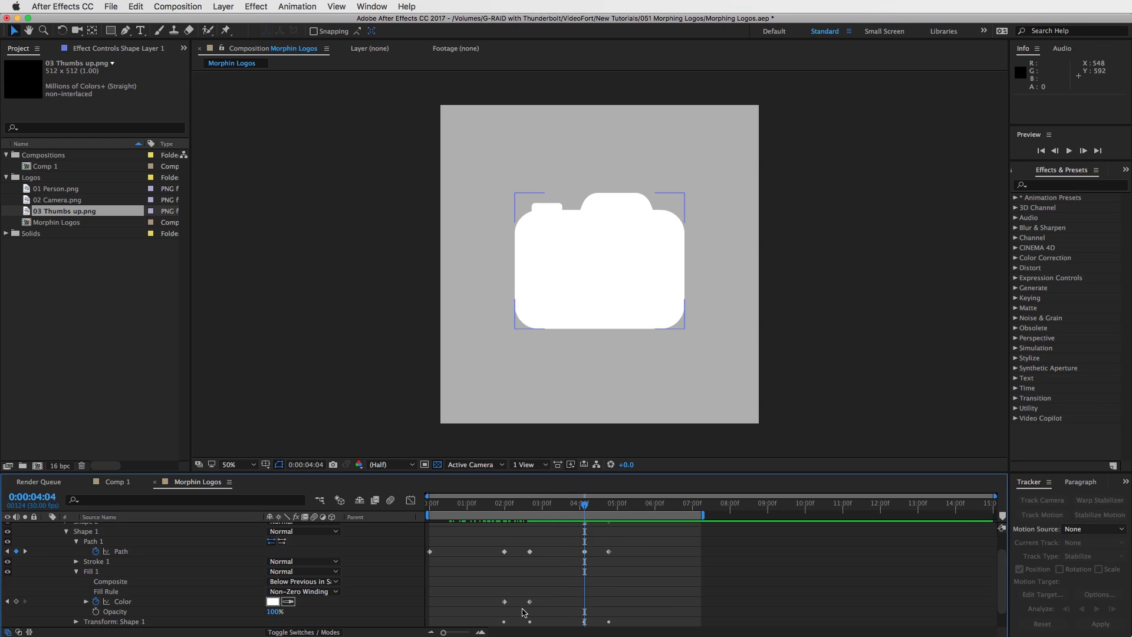
click(529, 601)
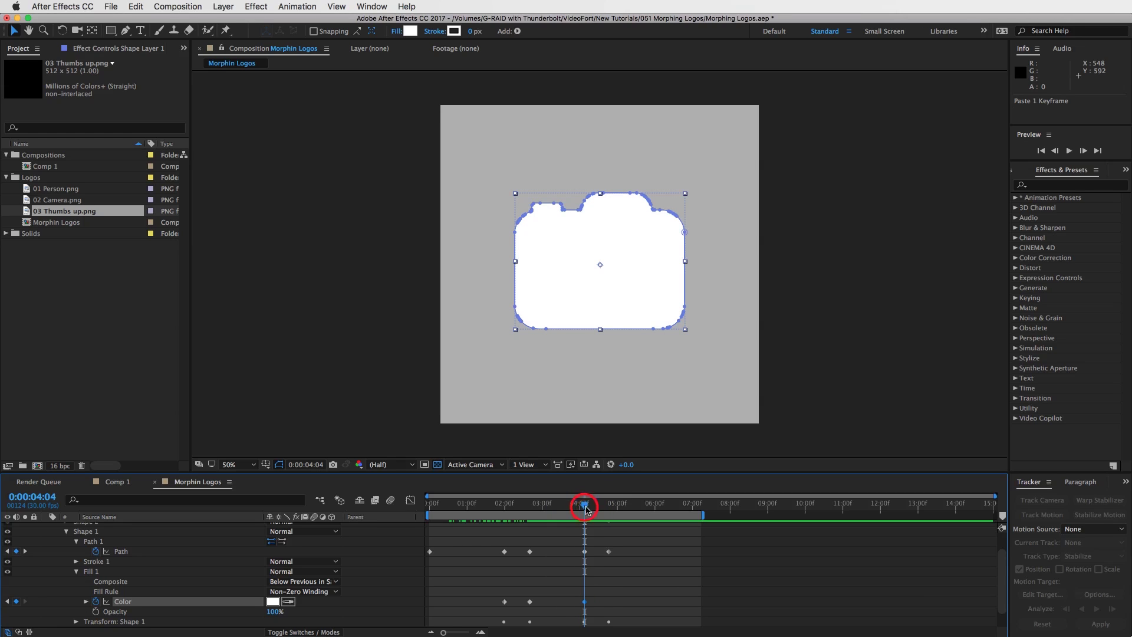
Set Shape 1's Fill color to saturated blue at the thumbs-up path keyframe, 0:00:04:23
drag(585, 510, 609, 507)
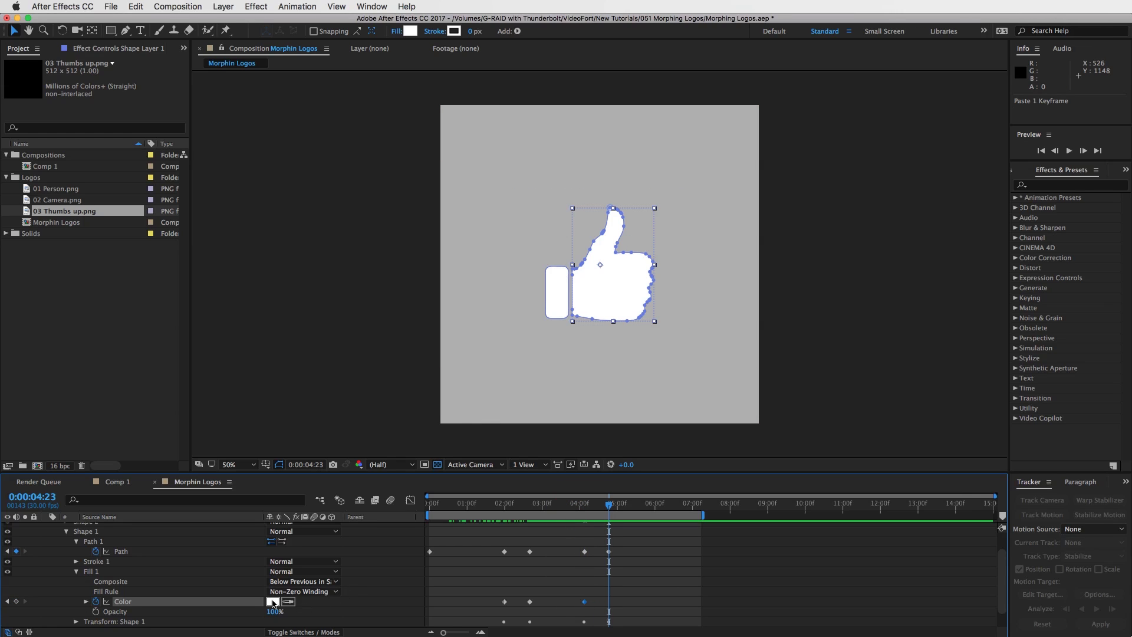
click(273, 601)
click(501, 328)
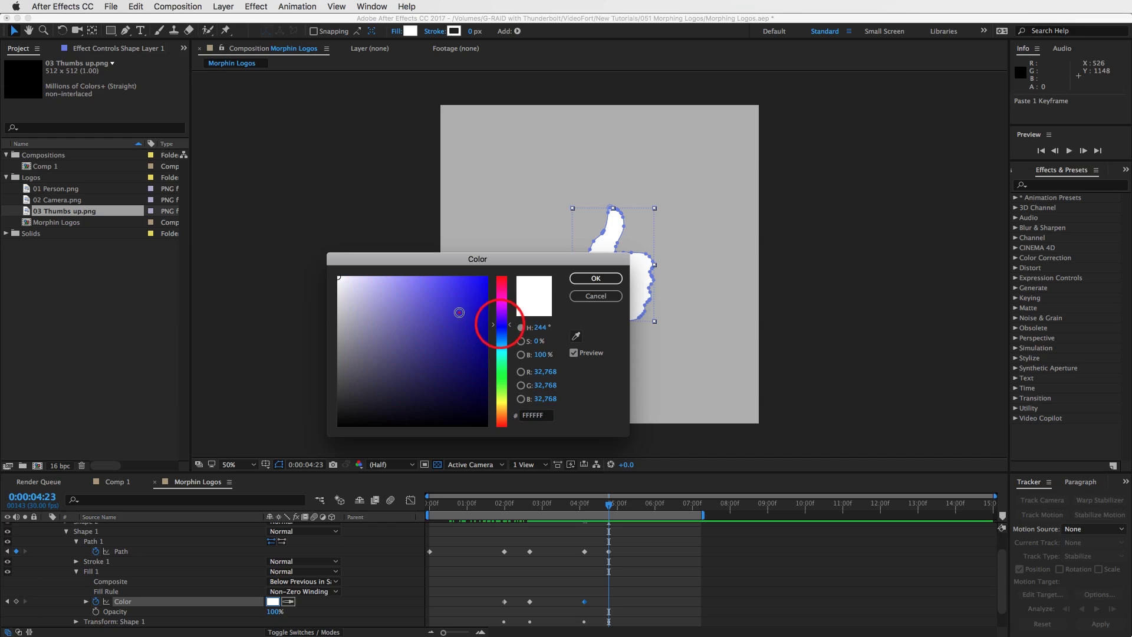
click(460, 310)
click(595, 278)
click(641, 573)
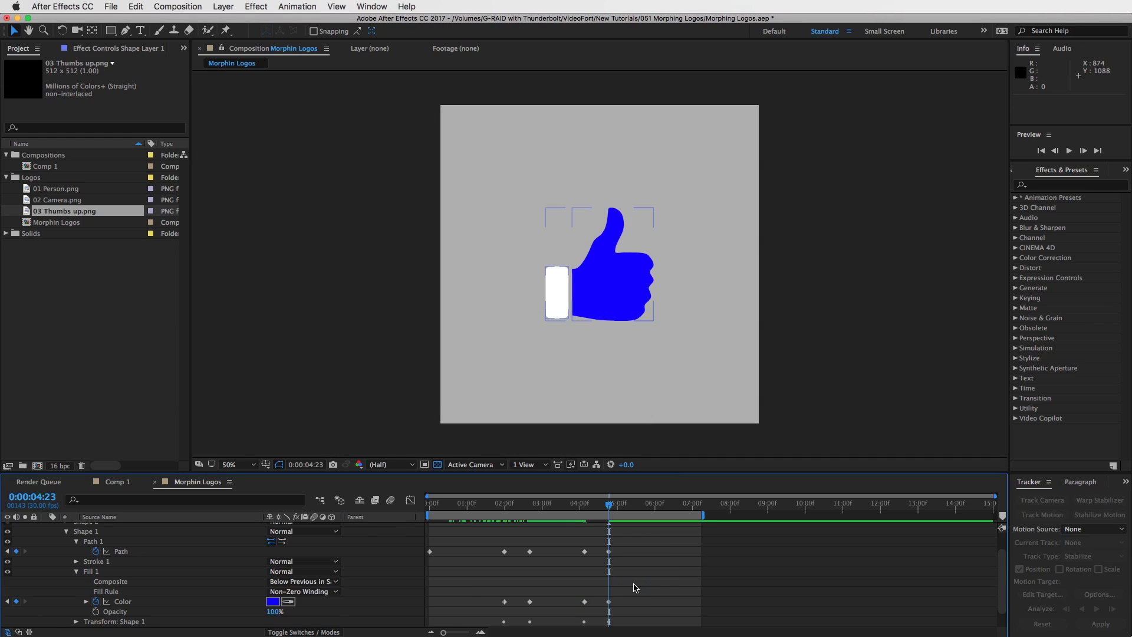
Collapse the Shape 1 group, keyframe Shape 2's white Fill color and place that keyframe at 0:00:04:04
scroll(637, 584, up, 2)
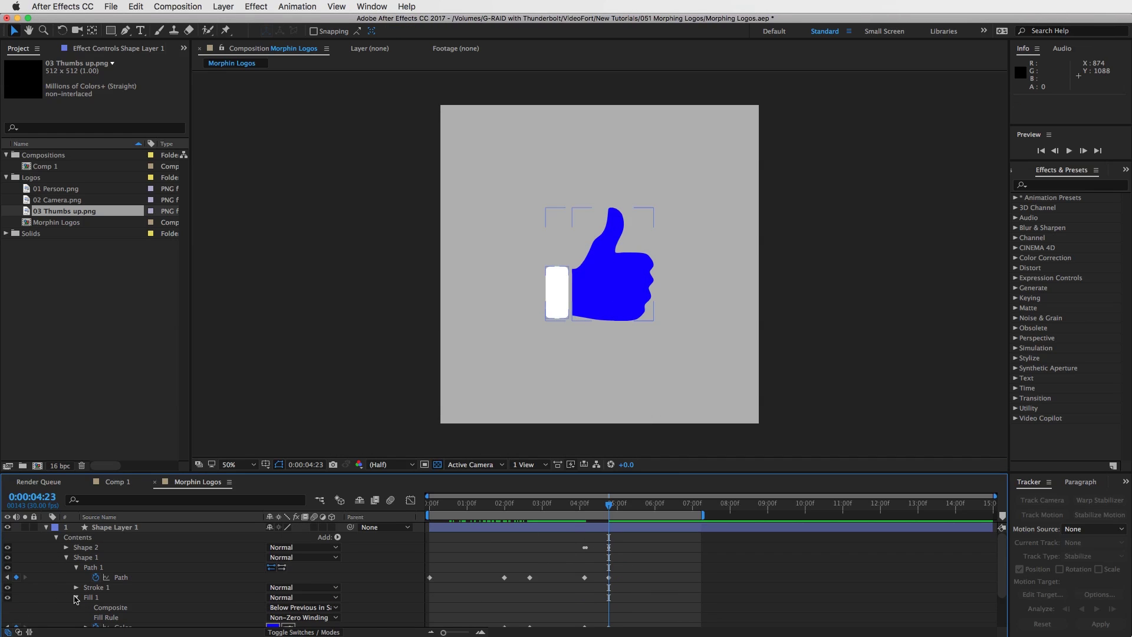
click(76, 598)
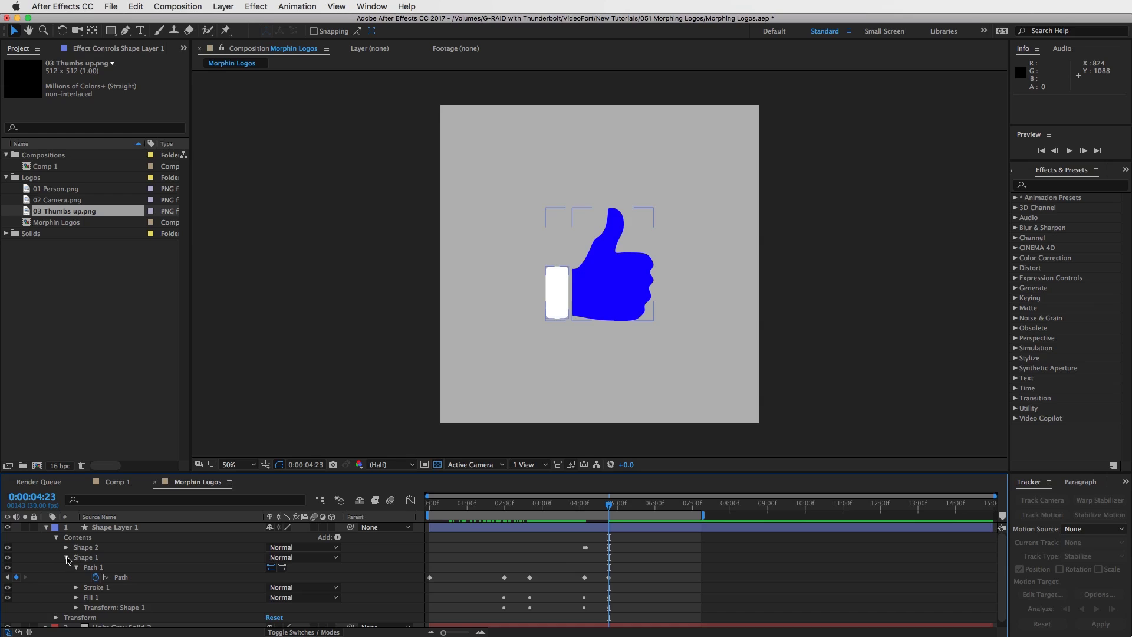
click(66, 557)
click(66, 547)
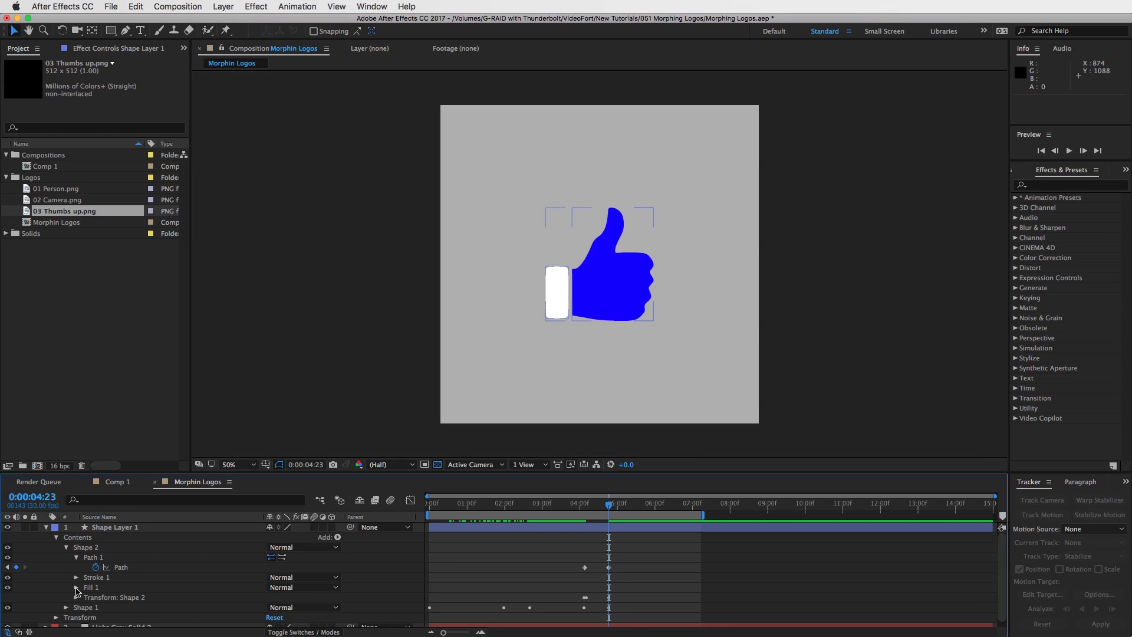
click(76, 587)
click(97, 612)
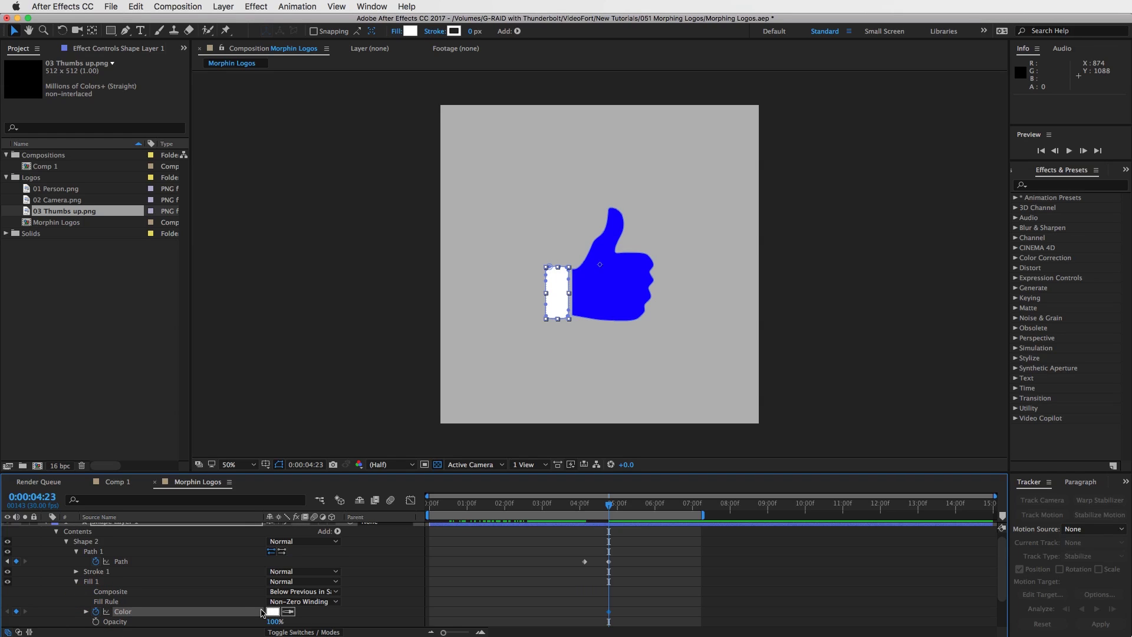
drag(610, 614, 586, 616)
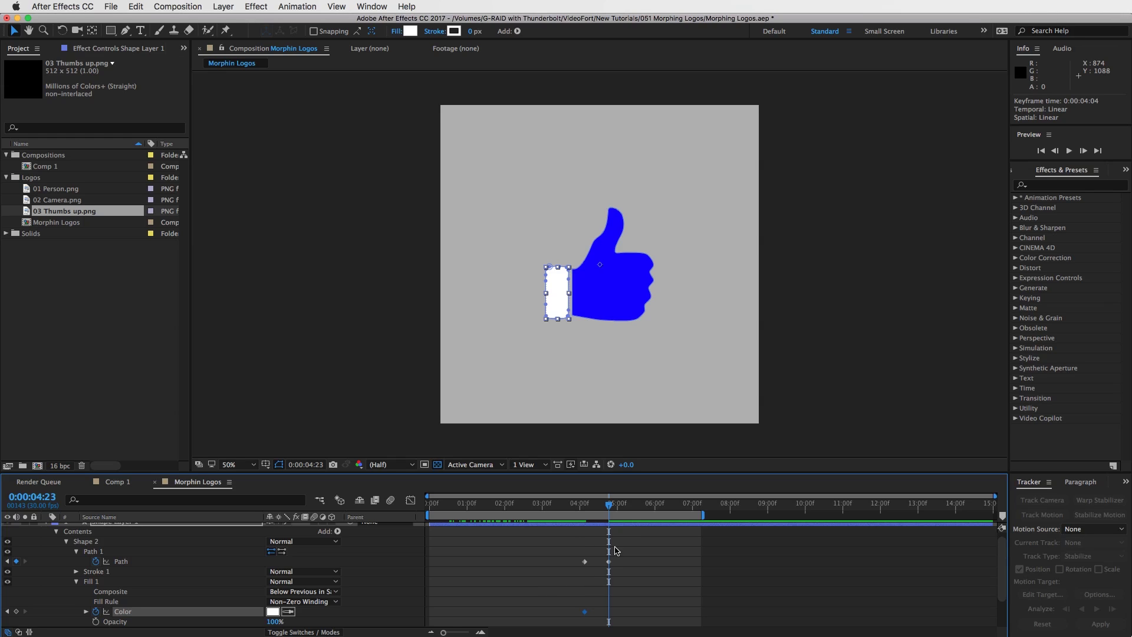
Sample the hand's blue as Shape 2's Fill color at 0:00:04:23 and scrub back to 0:00:02:03 to check the color morph
click(290, 611)
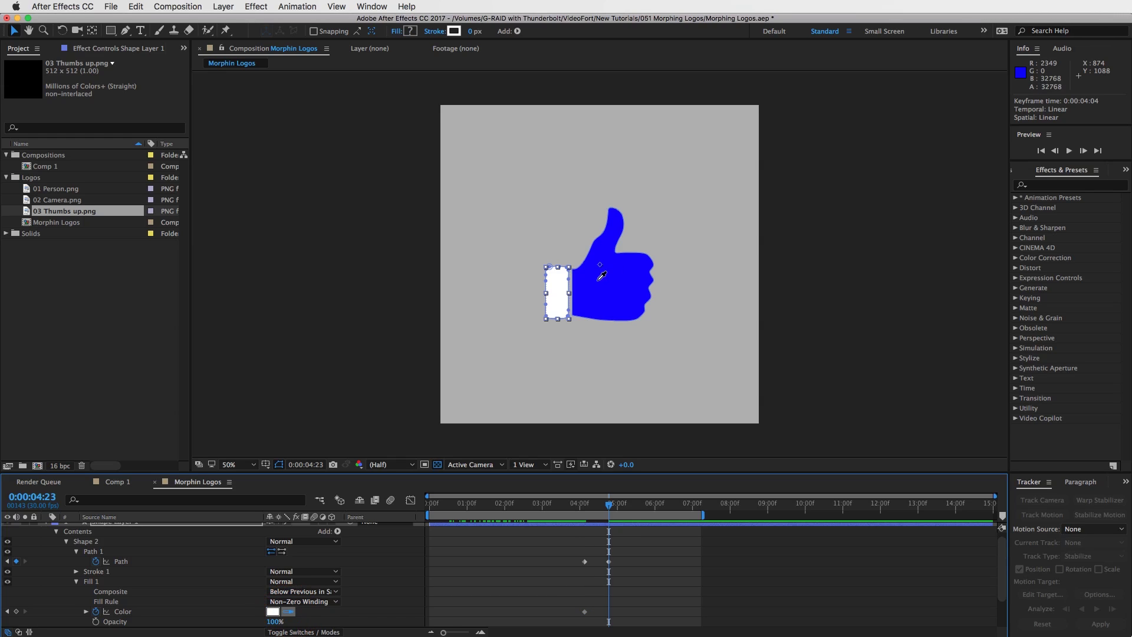
click(622, 268)
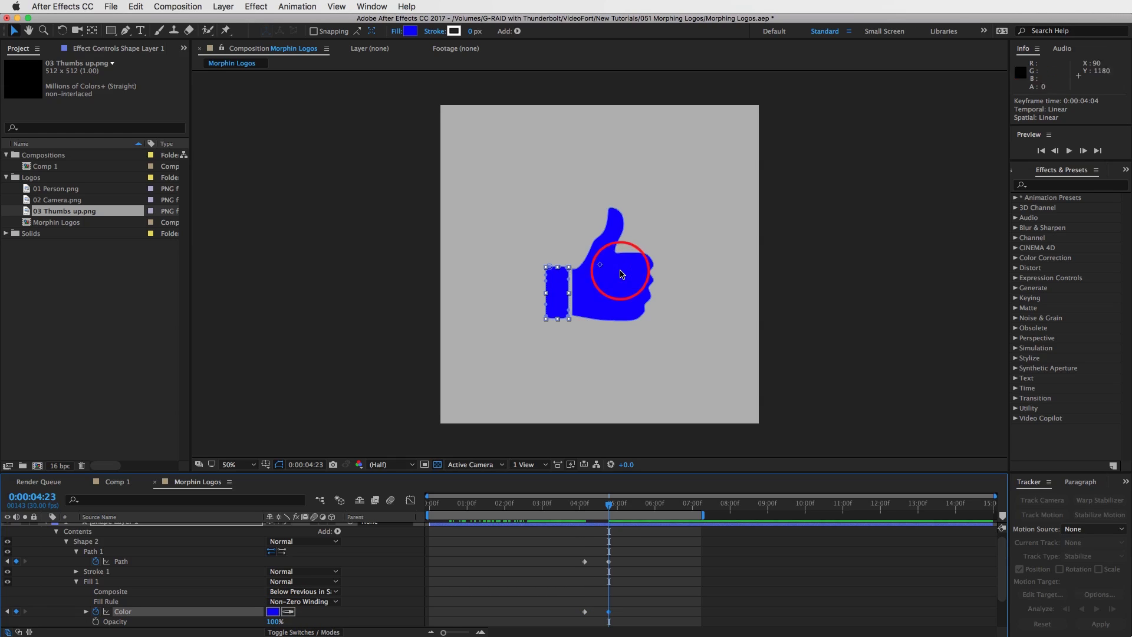
click(640, 587)
click(586, 504)
drag(587, 505, 508, 508)
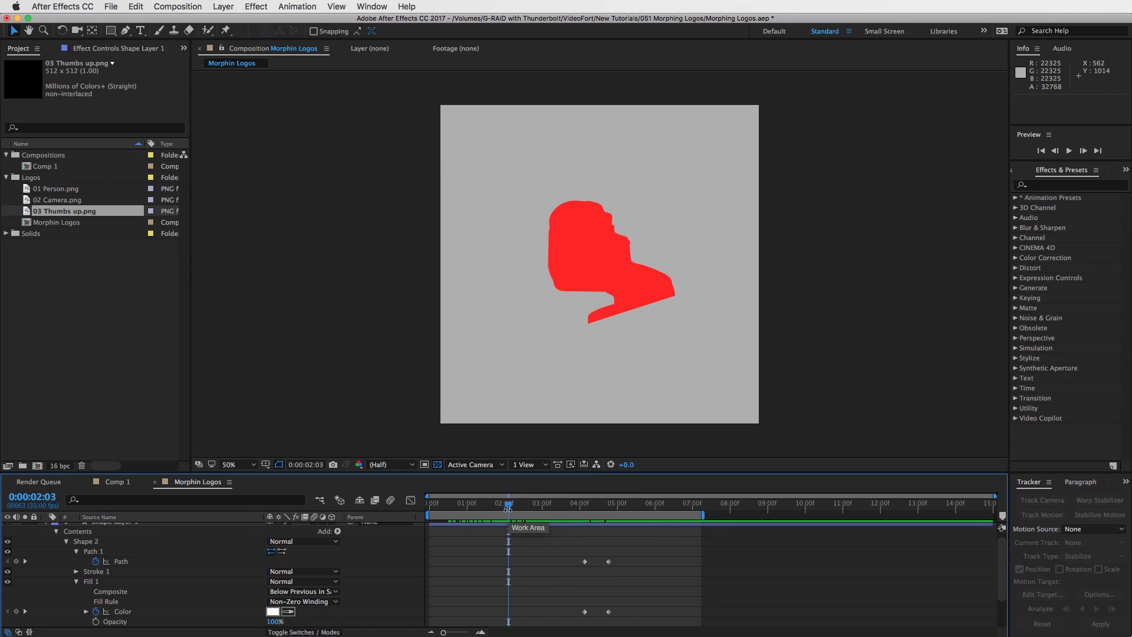